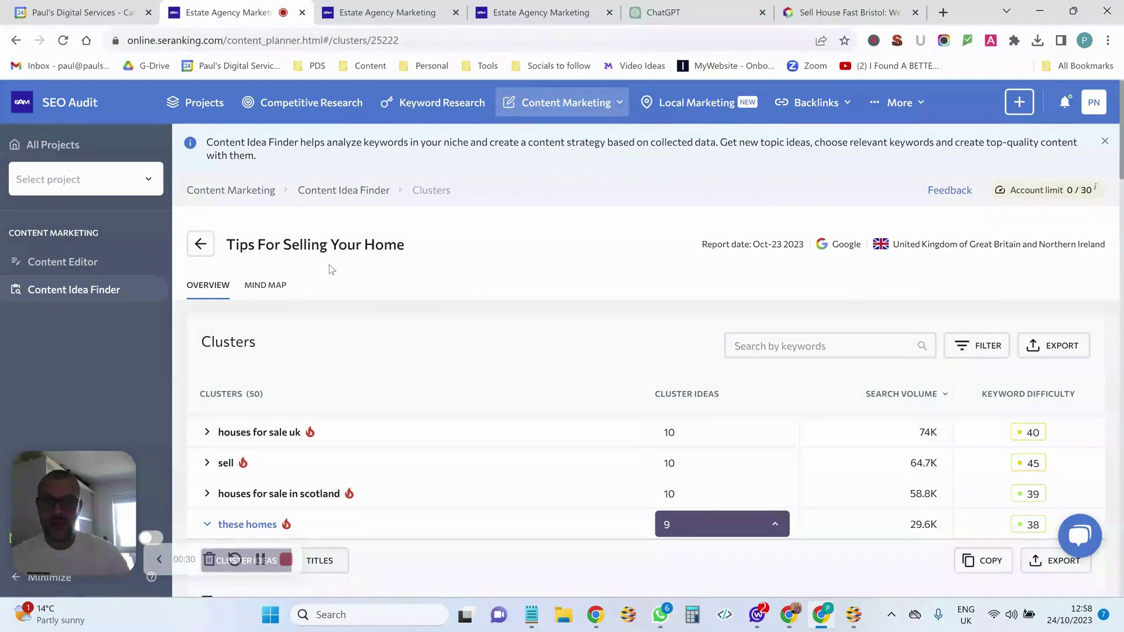
Examine the keyword clusters listed in the "Tips For Selling Your Home" report
{"action": "left_click_drag", "start_coordinate": [226, 245], "coordinate": [456, 250]}
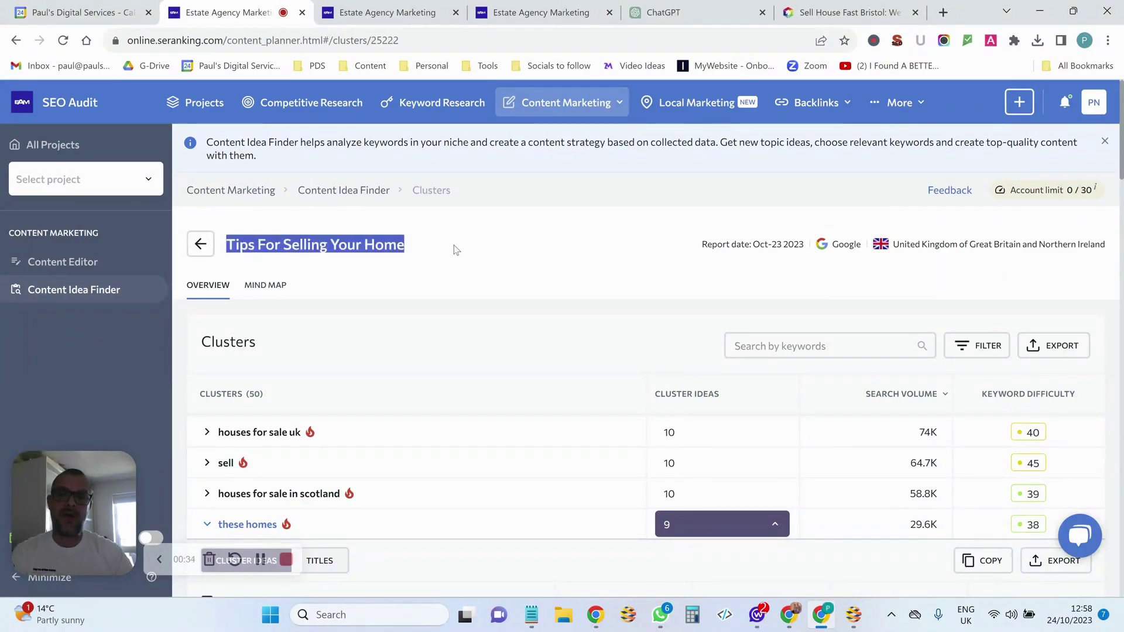
{"action": "scroll", "coordinate": [456, 250], "scroll_direction": "down", "scroll_amount": 2}
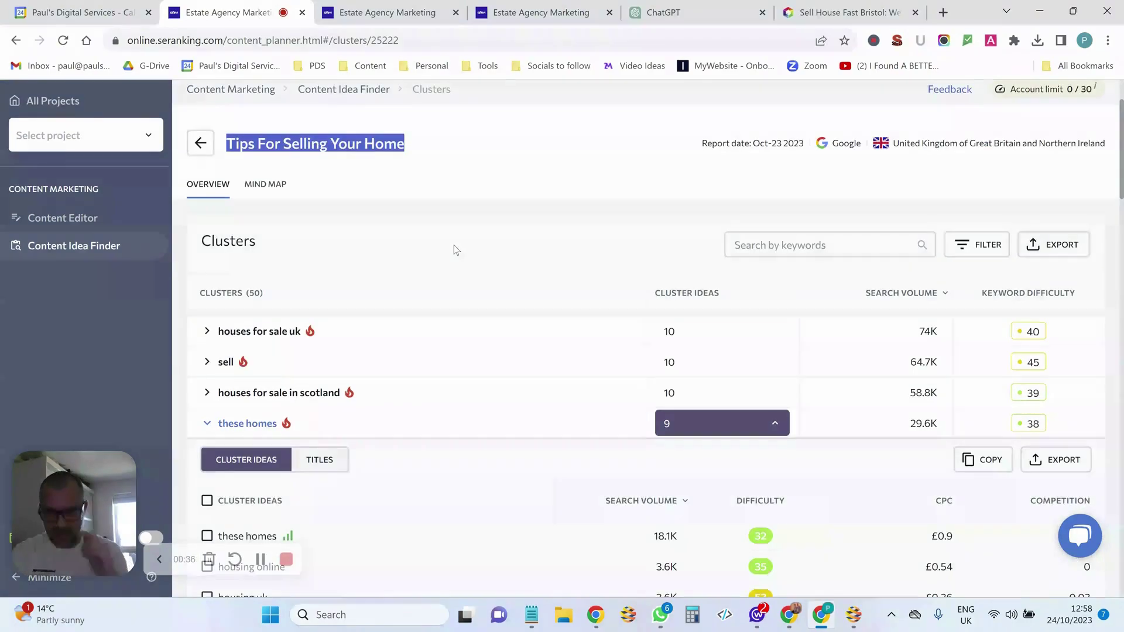
{"action": "scroll", "coordinate": [456, 250], "scroll_direction": "down", "scroll_amount": 2}
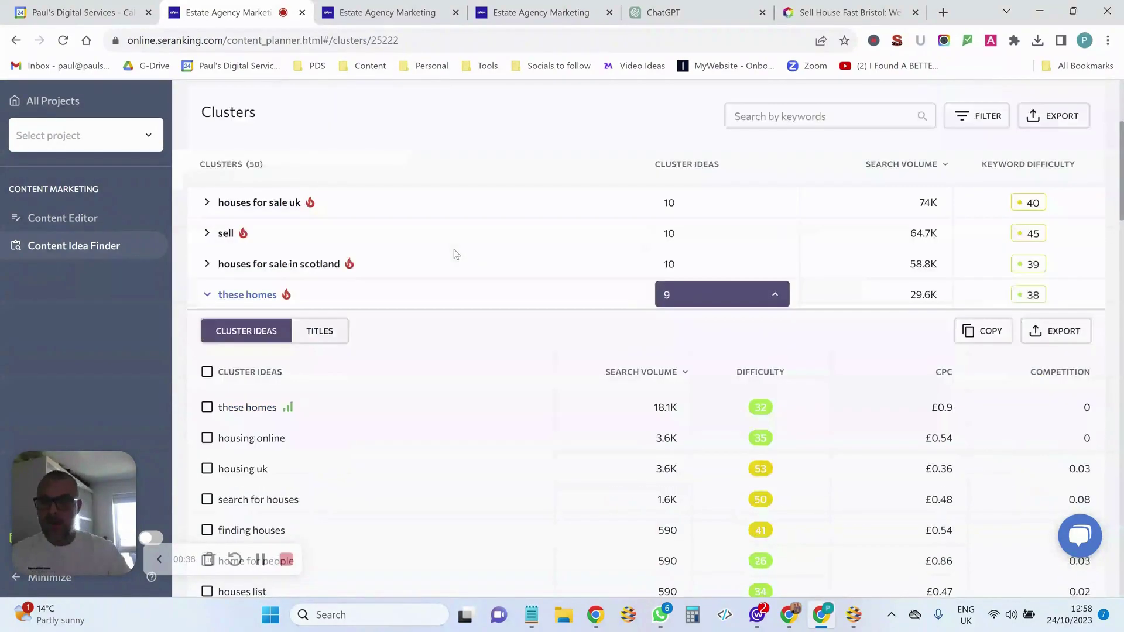
{"action": "scroll", "coordinate": [371, 486], "scroll_direction": "up", "scroll_amount": 4}
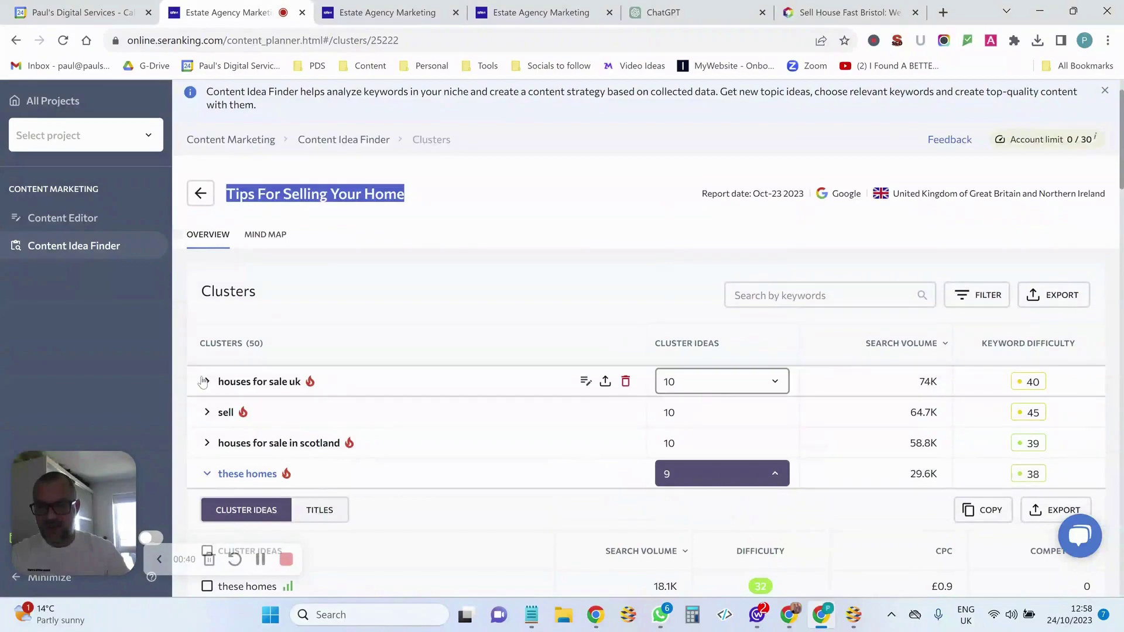
{"action": "scroll", "coordinate": [205, 386], "scroll_direction": "down", "scroll_amount": 1}
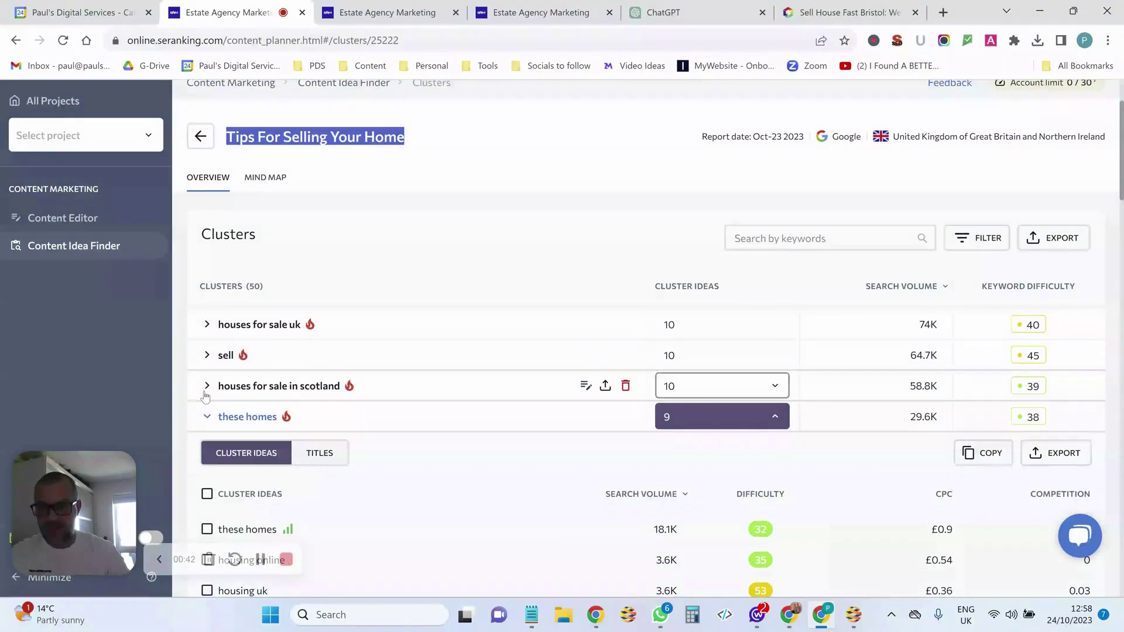
{"action": "scroll", "coordinate": [331, 404], "scroll_direction": "down", "scroll_amount": 5}
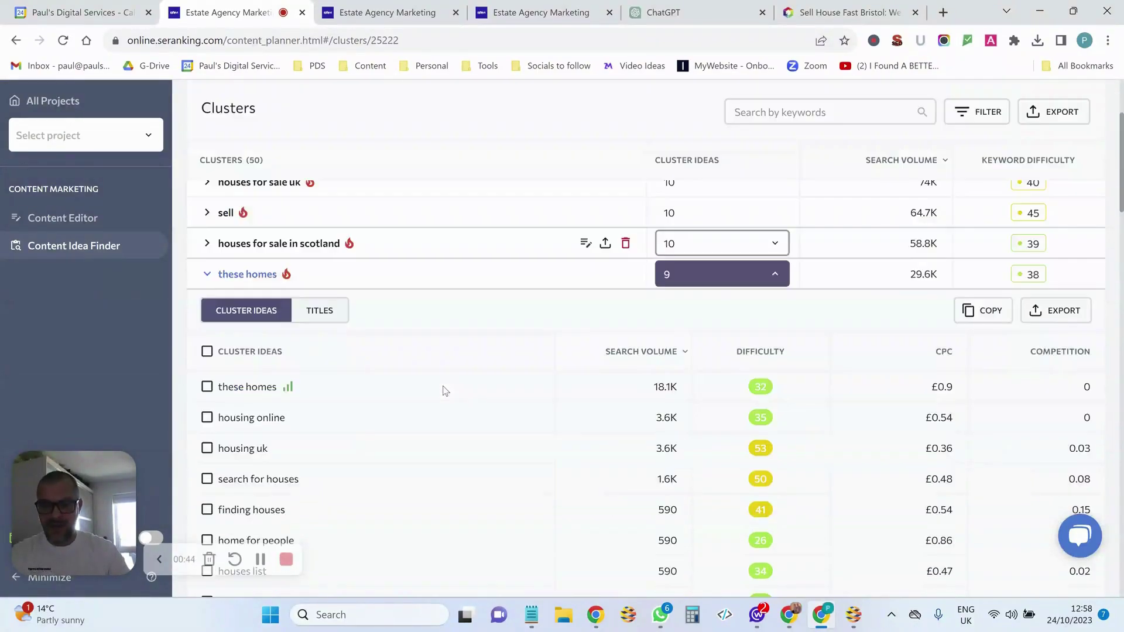
{"action": "scroll", "coordinate": [447, 385], "scroll_direction": "down", "scroll_amount": 8}
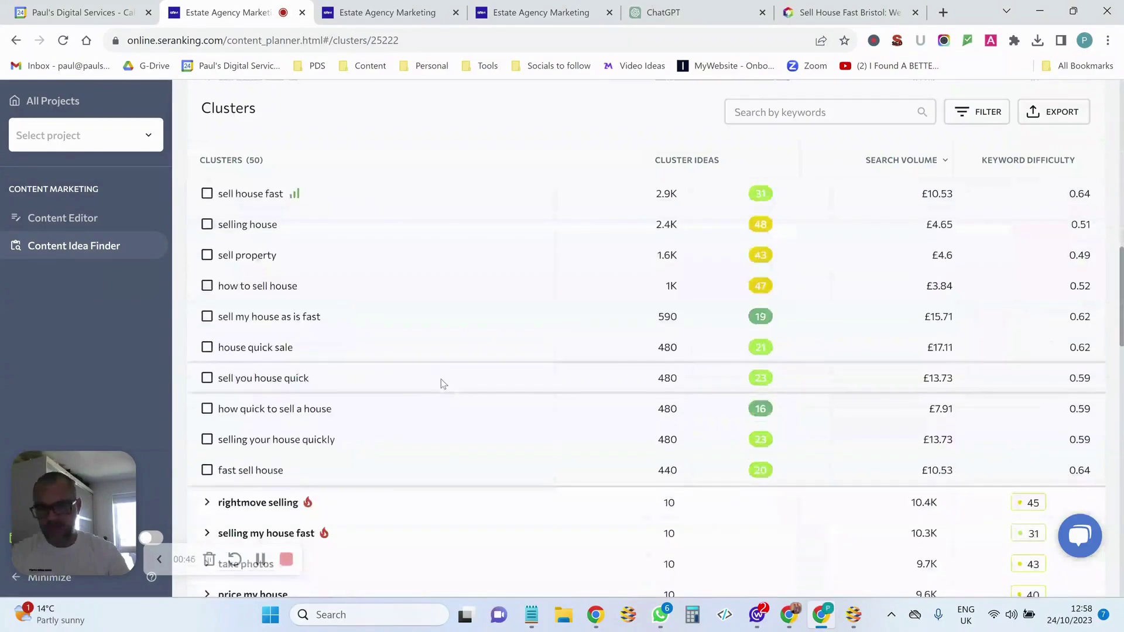
{"action": "scroll", "coordinate": [374, 468], "scroll_direction": "down", "scroll_amount": 5}
{"action": "scroll", "coordinate": [351, 469], "scroll_direction": "up", "scroll_amount": 10}
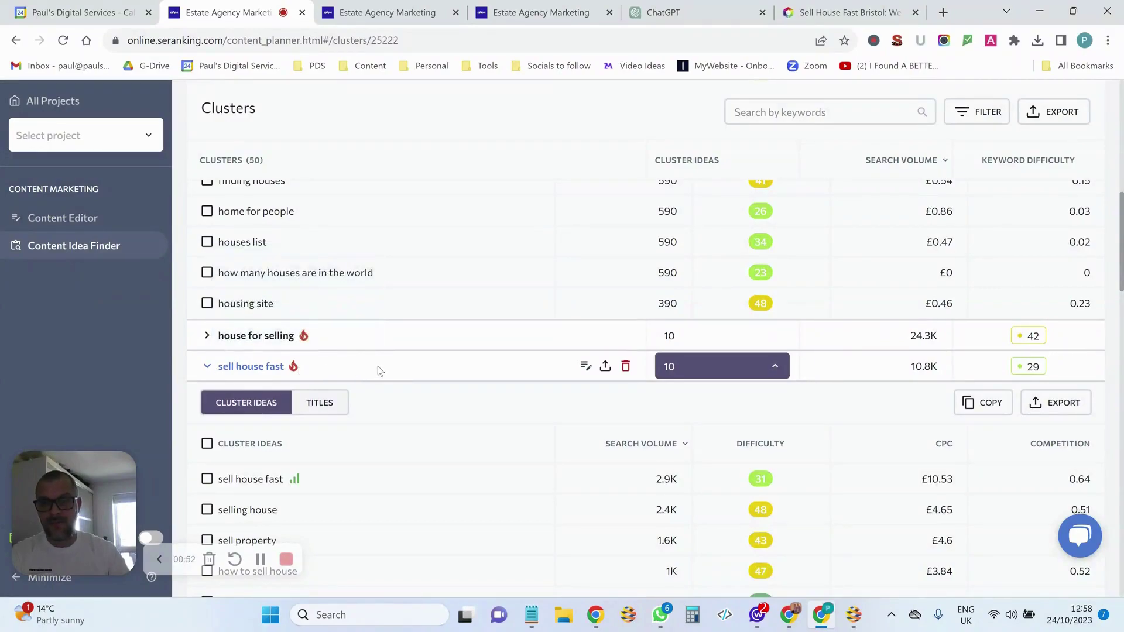
Review the keyword ideas and total search volume of the "sell house fast" cluster
{"action": "scroll", "coordinate": [450, 351], "scroll_direction": "down", "scroll_amount": 4}
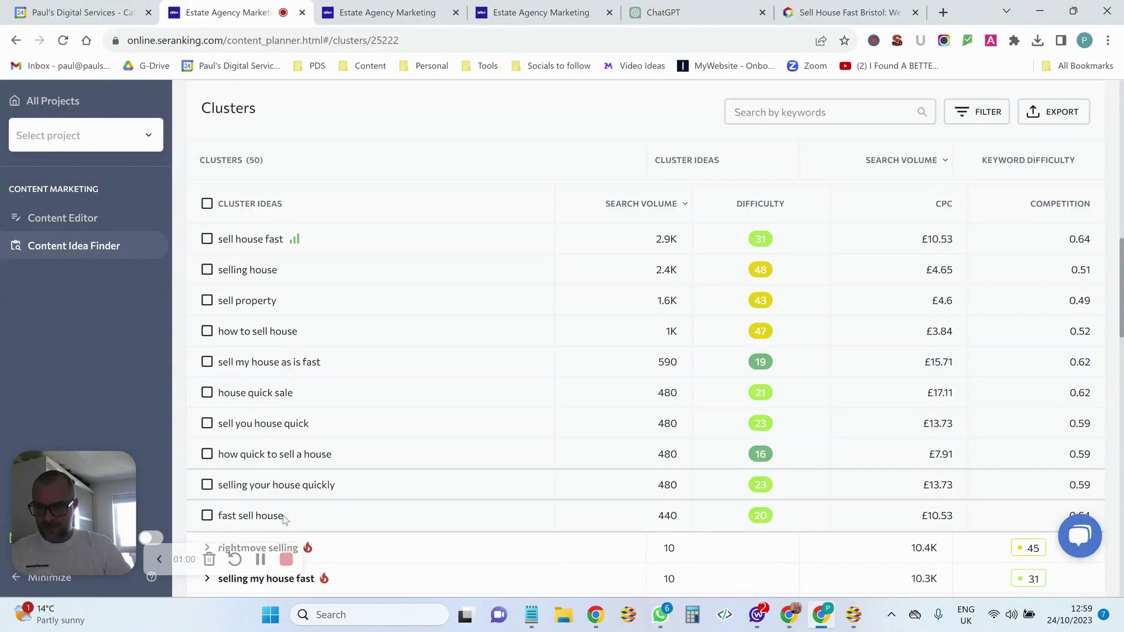
{"action": "left_click_drag", "start_coordinate": [304, 518], "coordinate": [216, 307]}
{"action": "scroll", "coordinate": [376, 368], "scroll_direction": "up", "scroll_amount": 3}
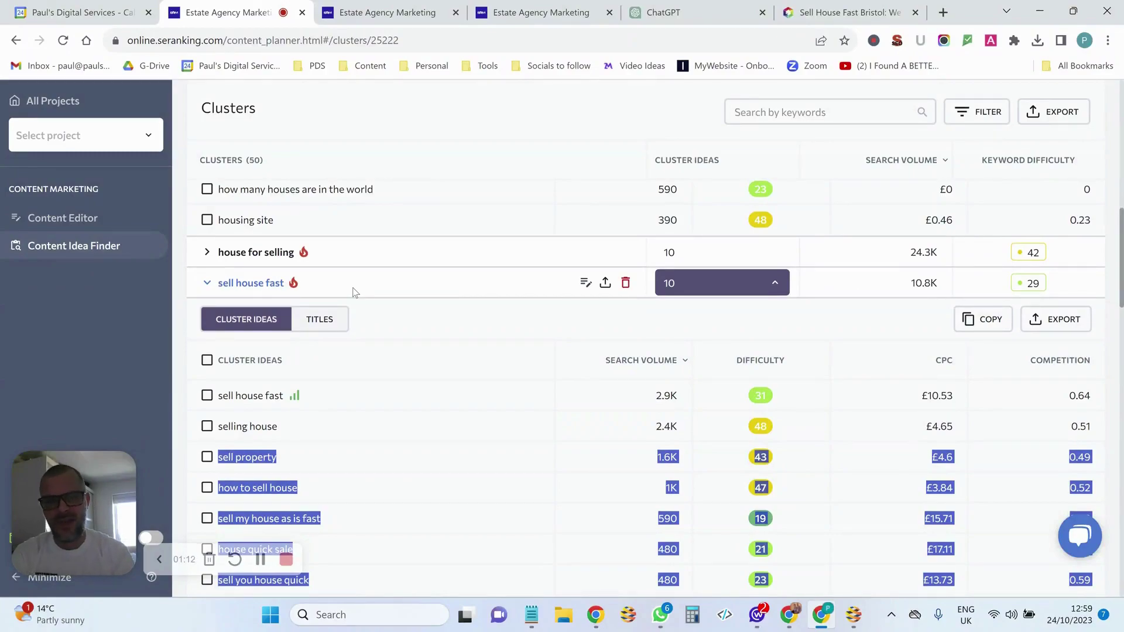
{"action": "left_click_drag", "start_coordinate": [909, 284], "coordinate": [938, 287]}
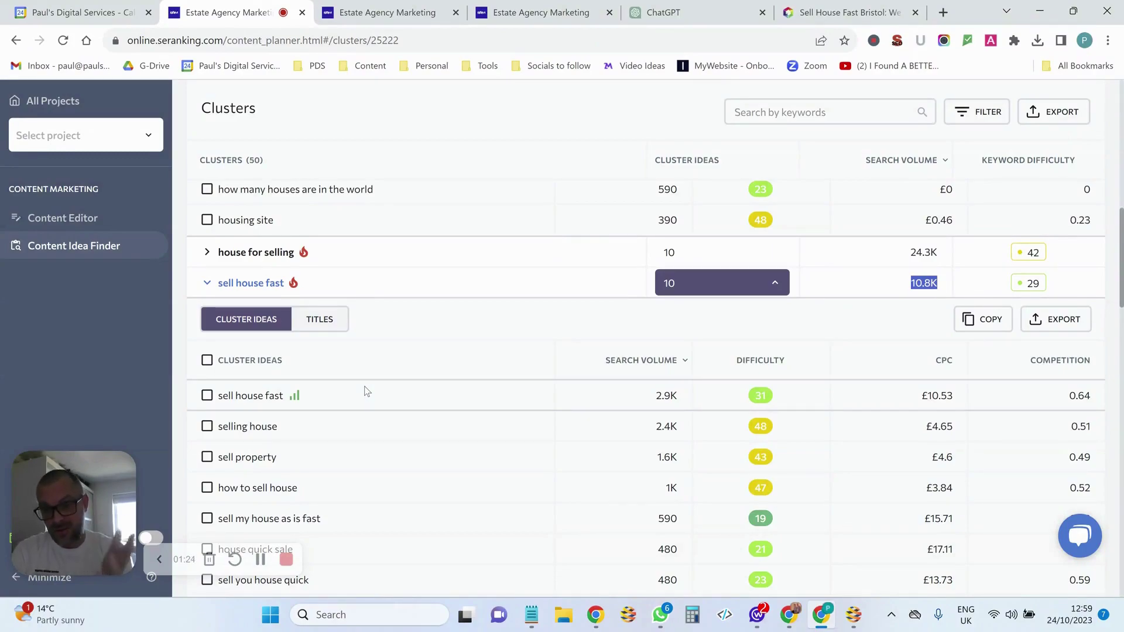
{"action": "scroll", "coordinate": [366, 391], "scroll_direction": "down", "scroll_amount": 5}
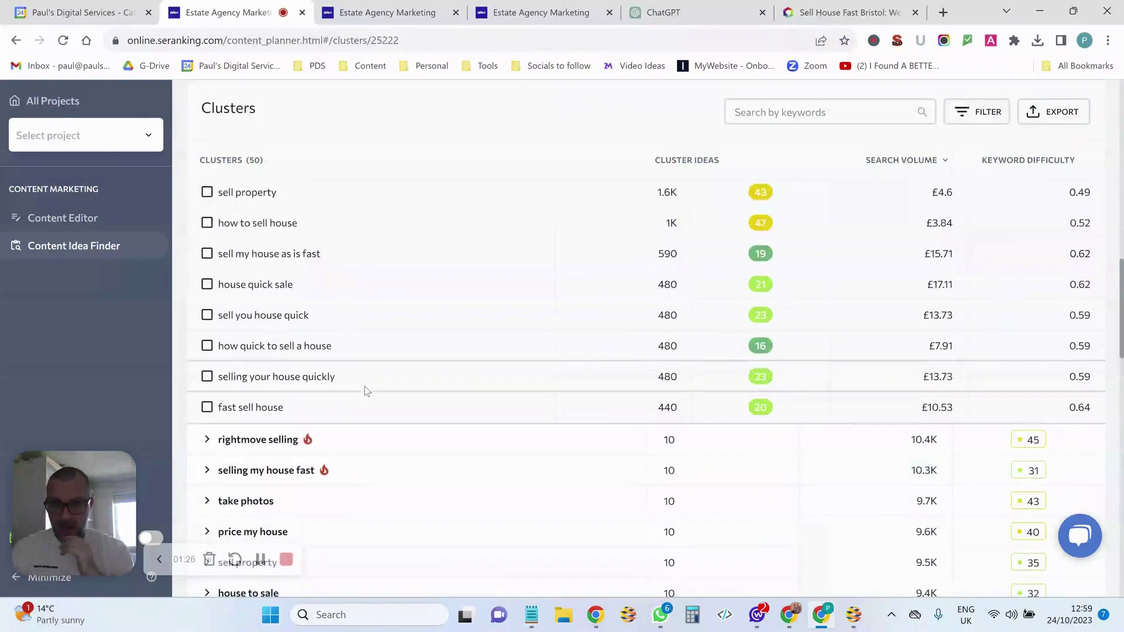
{"action": "scroll", "coordinate": [366, 391], "scroll_direction": "up", "scroll_amount": 2}
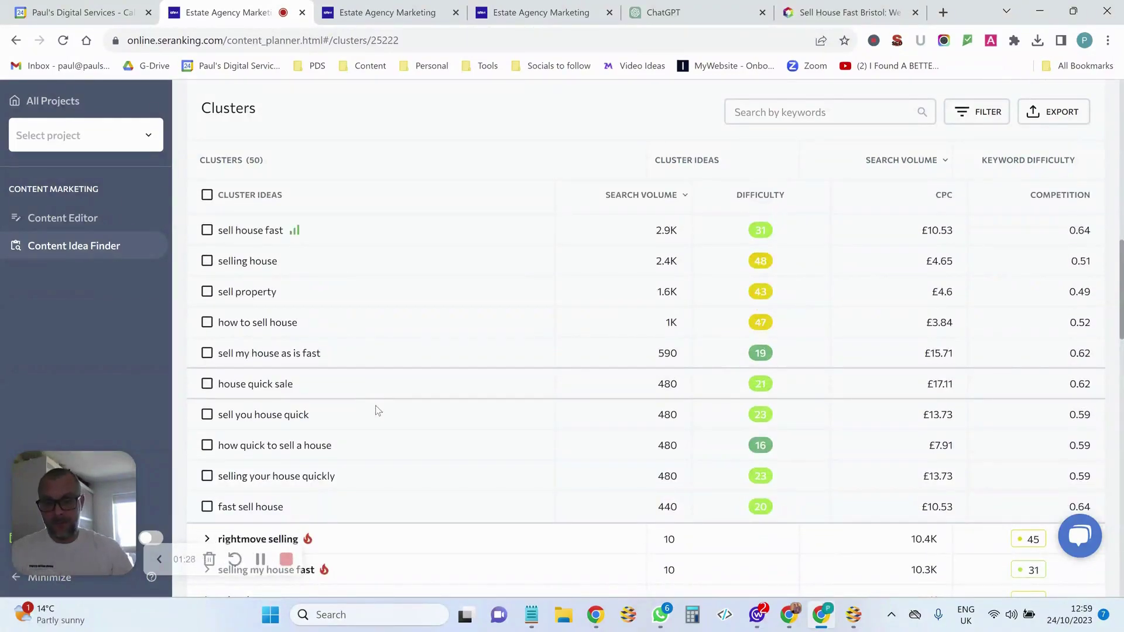
Switch to the Notepad note holding the article title and highlight the word "bristol", dismissing the chat notification
{"action": "left_click", "coordinate": [531, 615]}
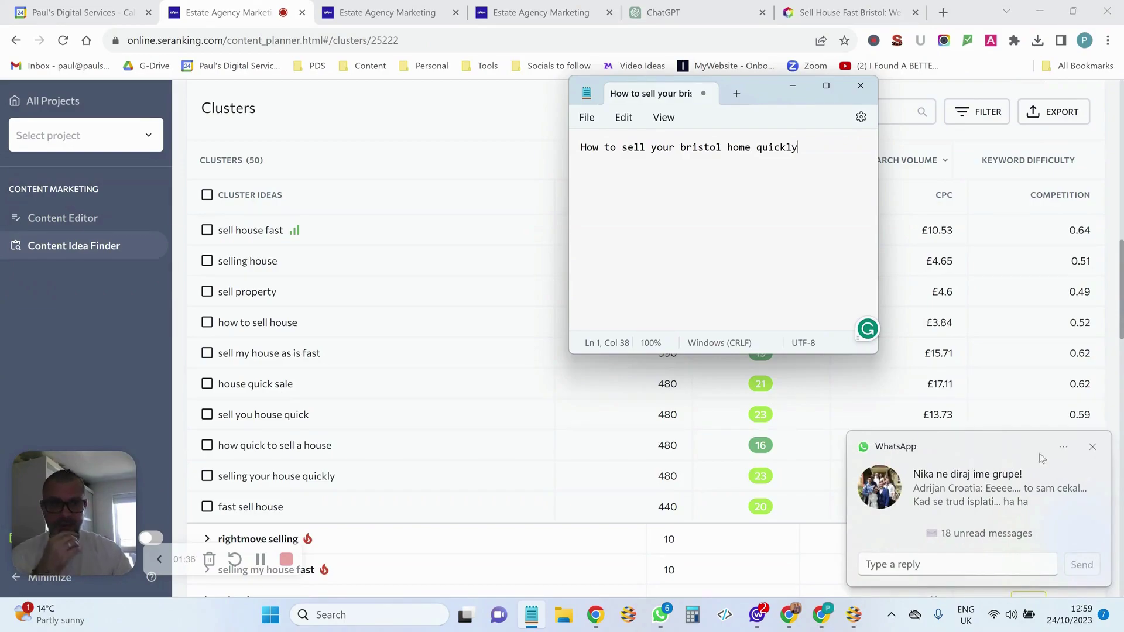
{"action": "left_click", "coordinate": [1093, 447]}
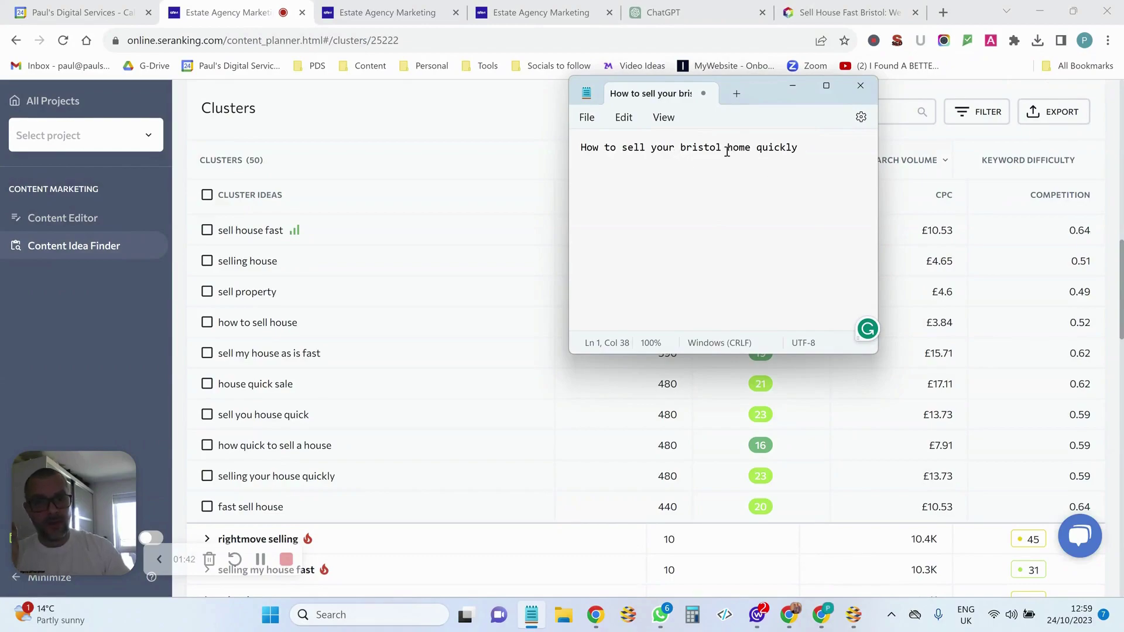
{"action": "left_click_drag", "start_coordinate": [721, 148], "coordinate": [684, 154]}
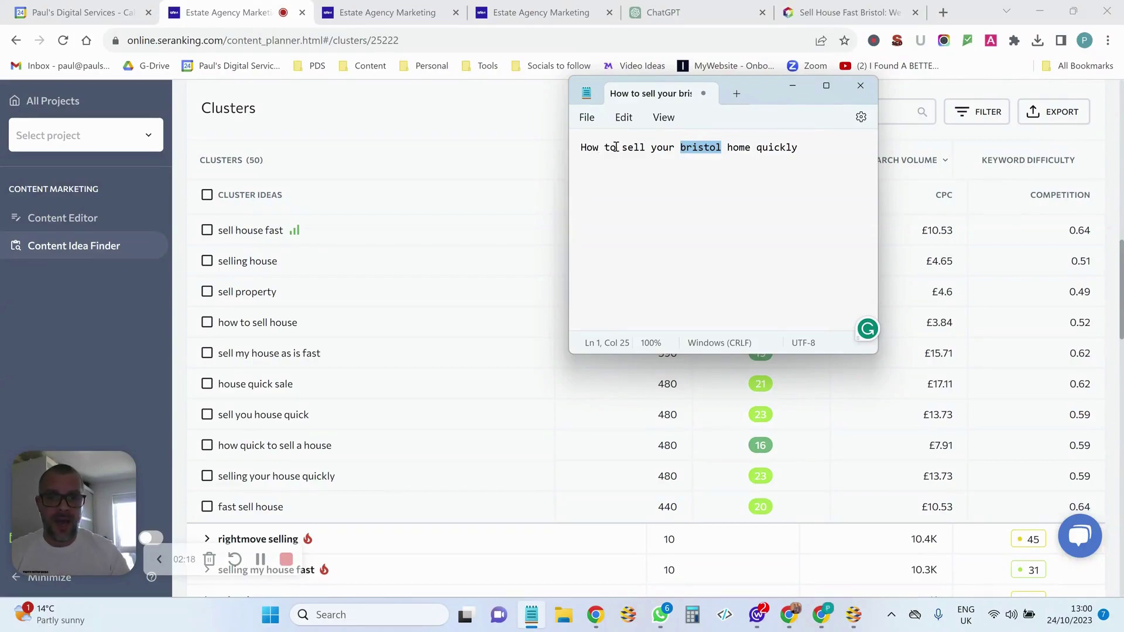
Switch to the SE Ranking projects dashboard in the browser and start a new article in the Content Editor
{"action": "left_click", "coordinate": [375, 12]}
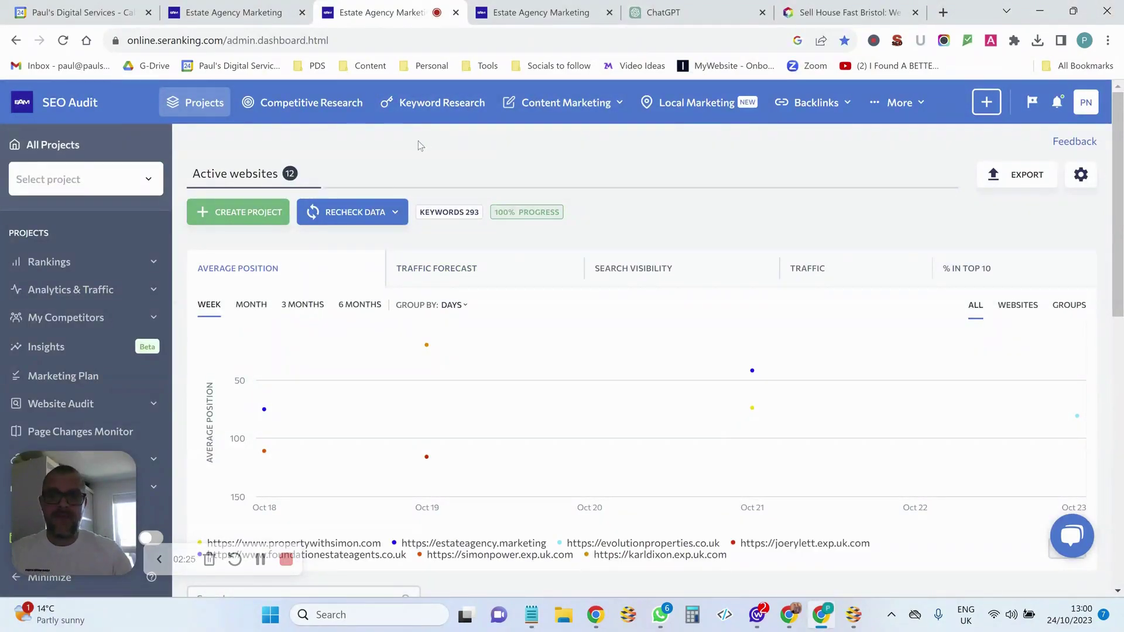
{"action": "mouse_move", "coordinate": [576, 105]}
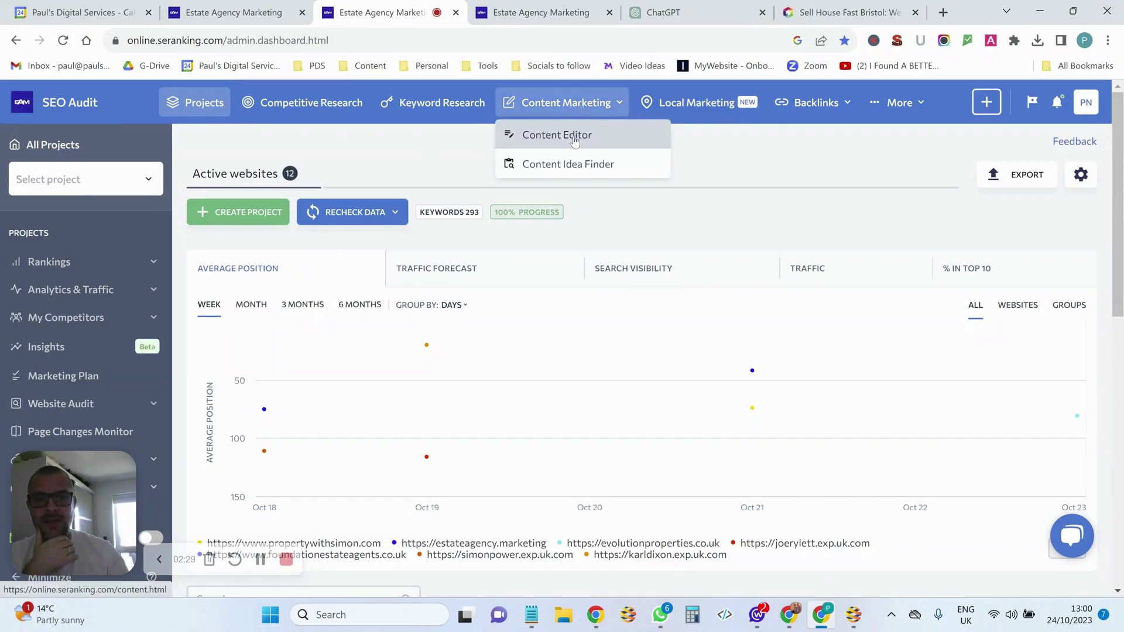
{"action": "left_click", "coordinate": [594, 140]}
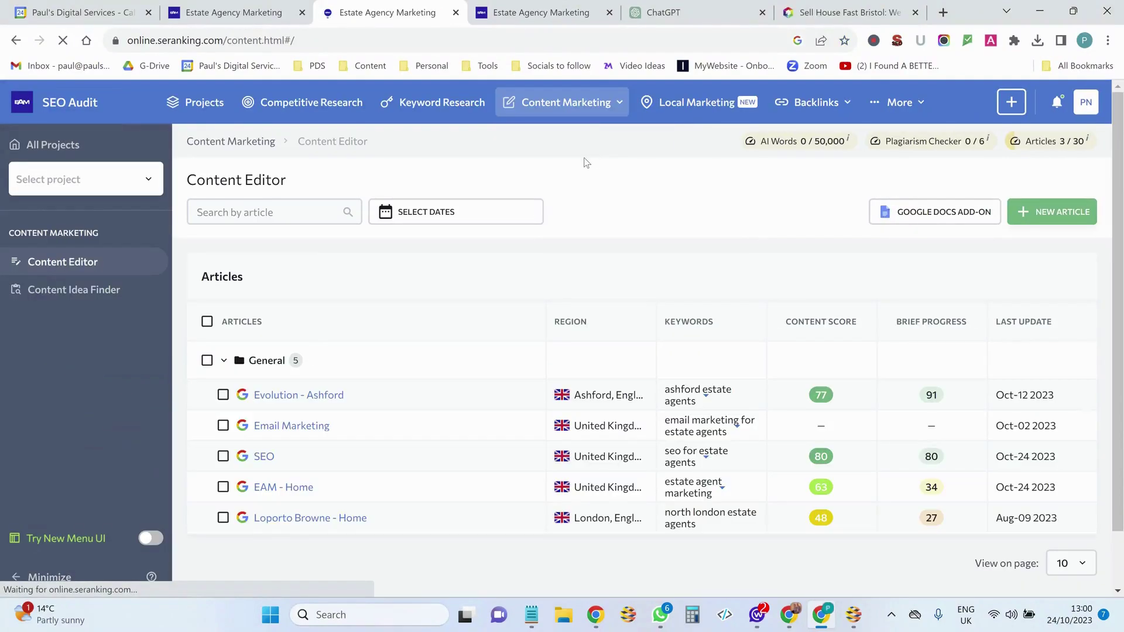
{"action": "left_click", "coordinate": [1029, 216]}
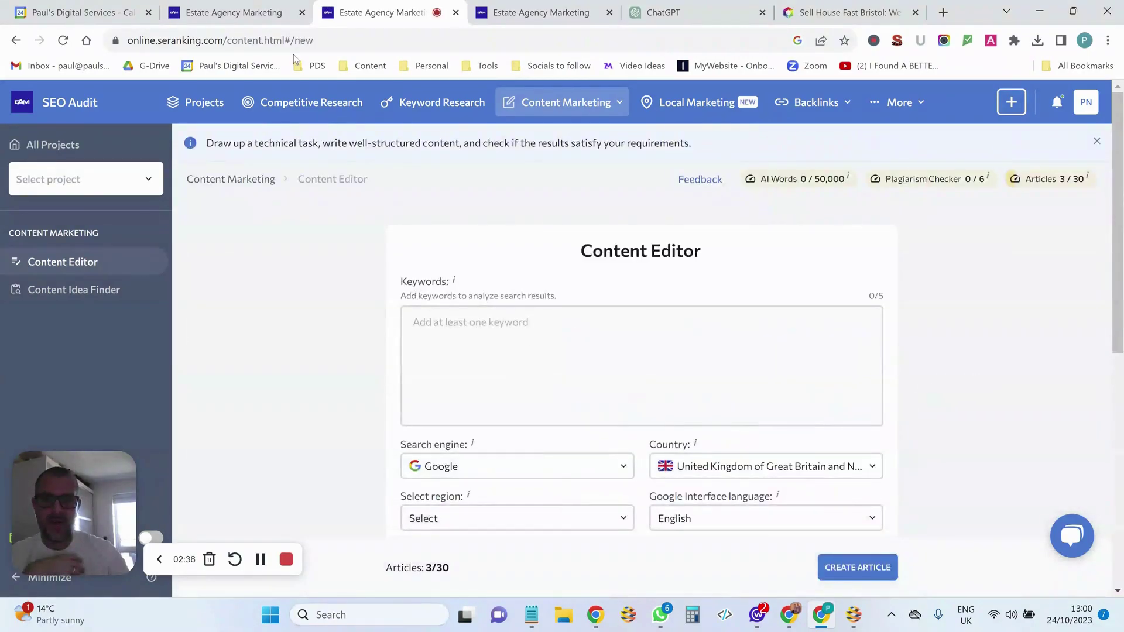
Copy "How to sell your bristol home quickly" from the Notepad note and add it as the new article's keyword
{"action": "left_click", "coordinate": [531, 614]}
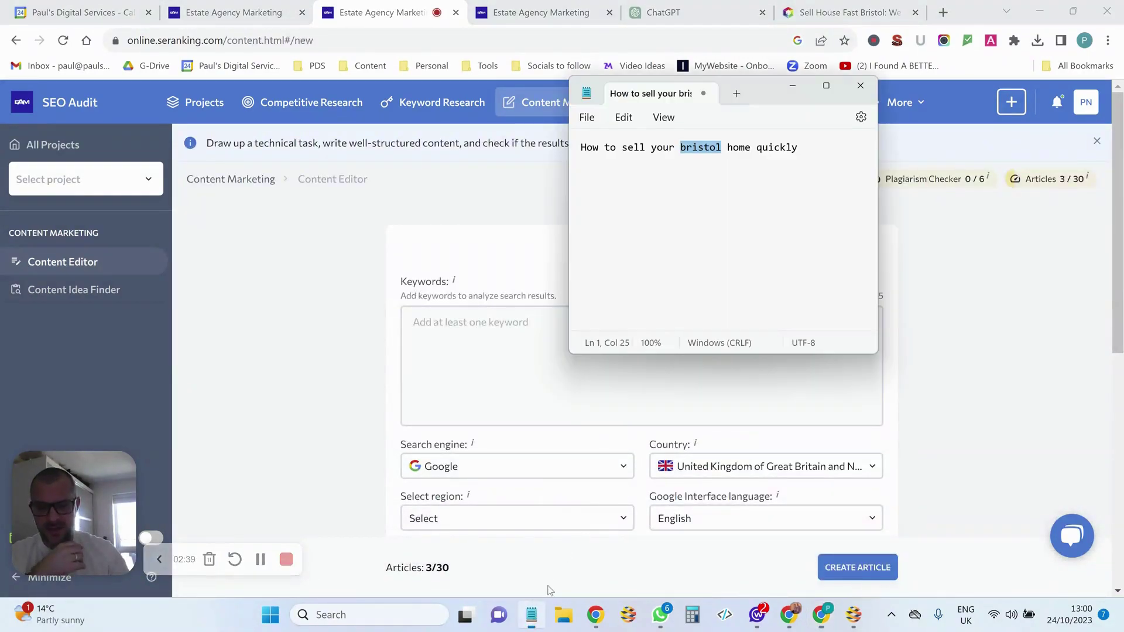
{"action": "left_click", "coordinate": [780, 143]}
{"action": "left_click_drag", "start_coordinate": [808, 150], "coordinate": [557, 151]}
{"action": "key", "text": "ctrl+c"}
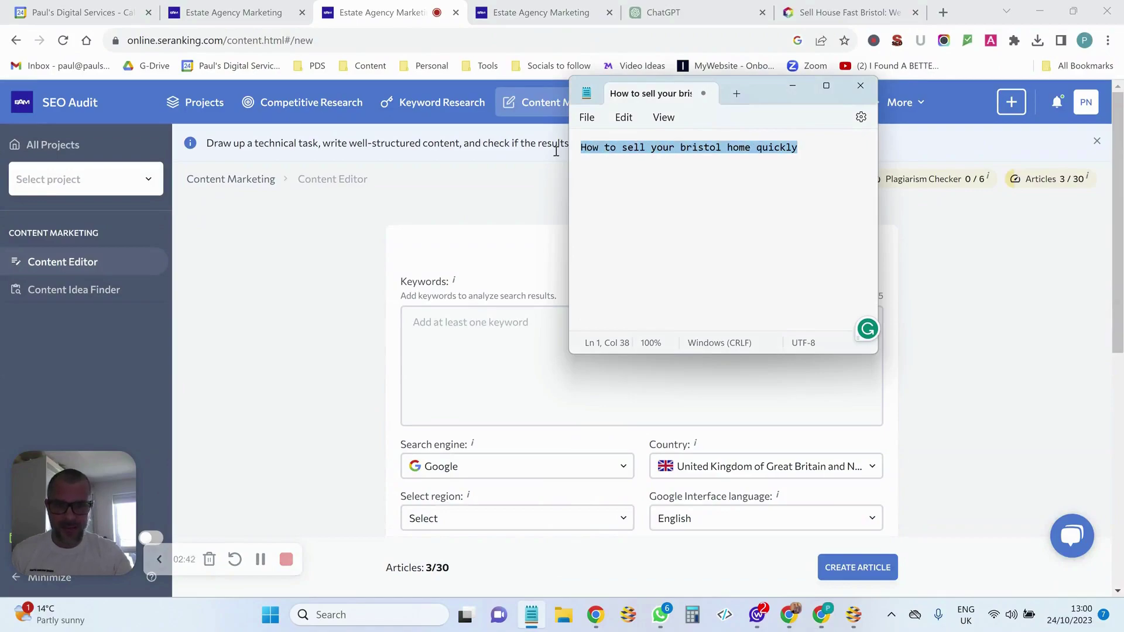
{"action": "left_click", "coordinate": [793, 86]}
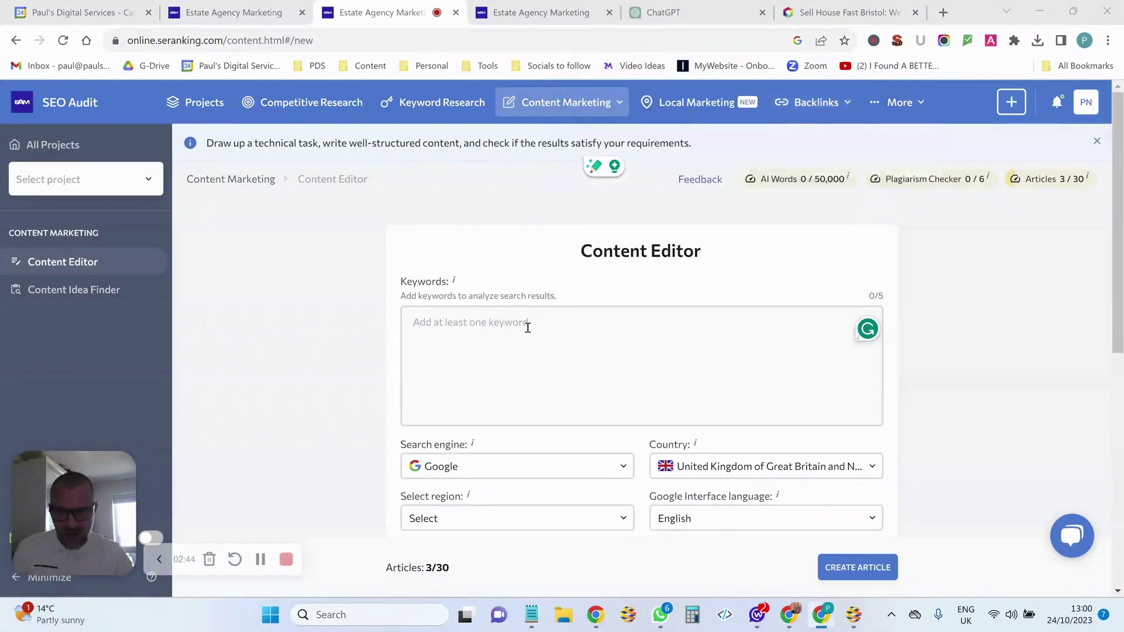
{"action": "left_click", "coordinate": [527, 328]}
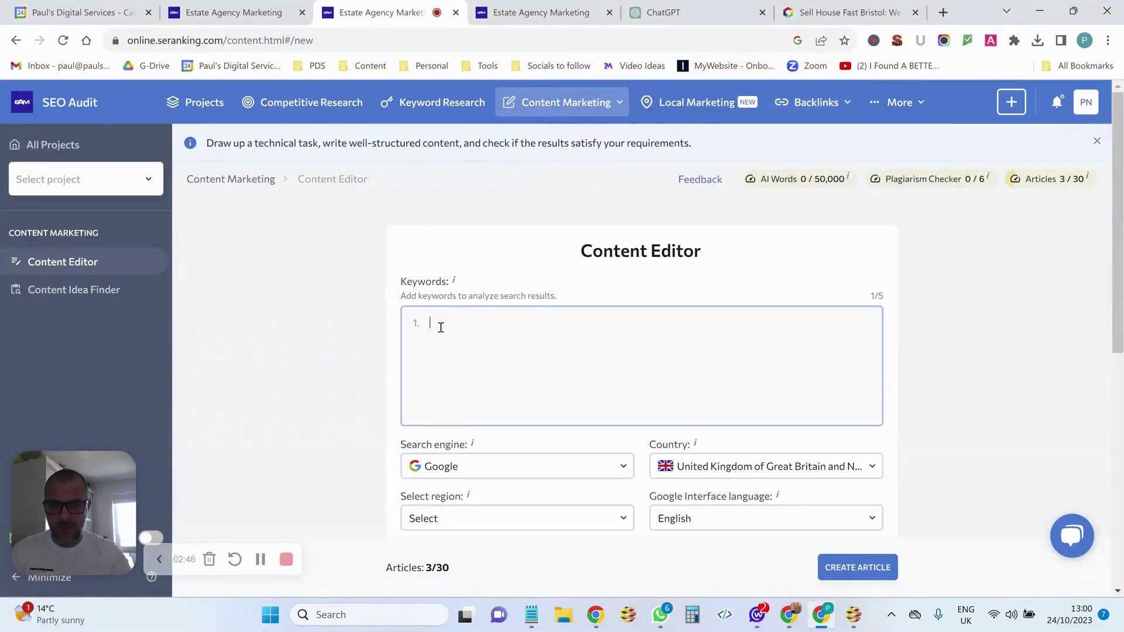
{"action": "key", "text": "ctrl+v"}
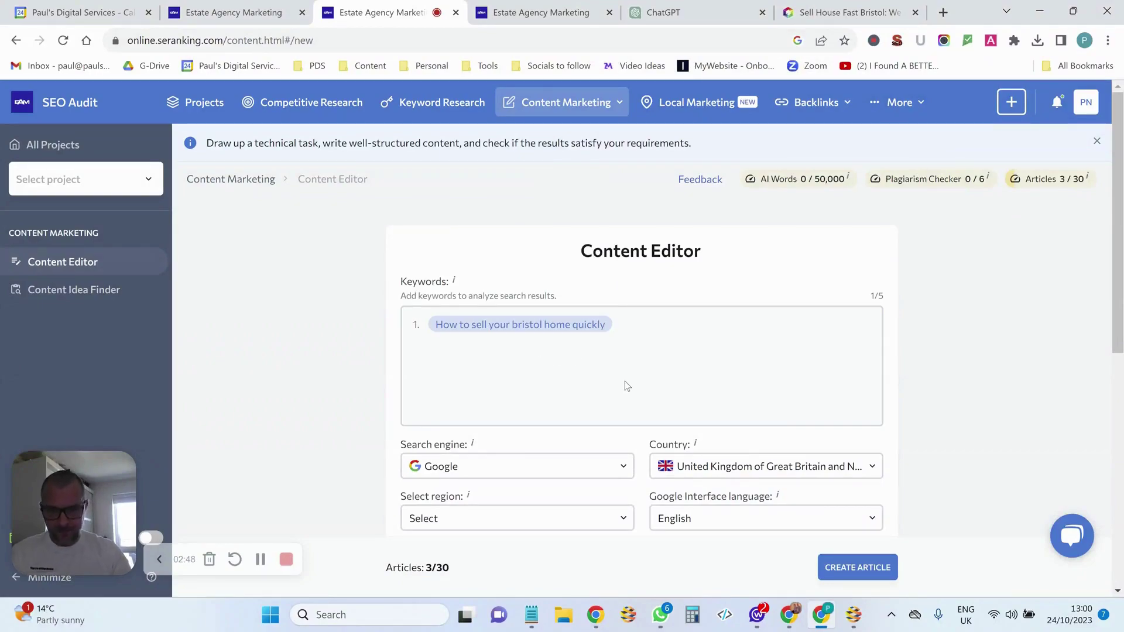
Set the article's search region to "Bristol, England, United Kingdom"
{"action": "scroll", "coordinate": [623, 381], "scroll_direction": "down", "scroll_amount": 1}
{"action": "scroll", "coordinate": [623, 381], "scroll_direction": "down", "scroll_amount": 3}
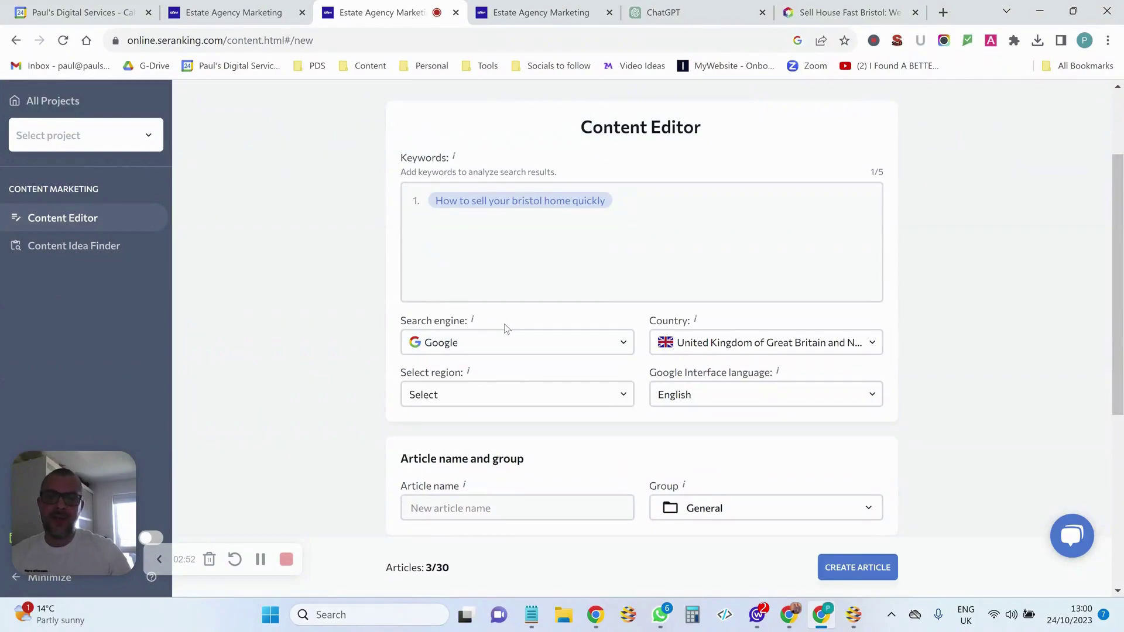
{"action": "left_click", "coordinate": [462, 394]}
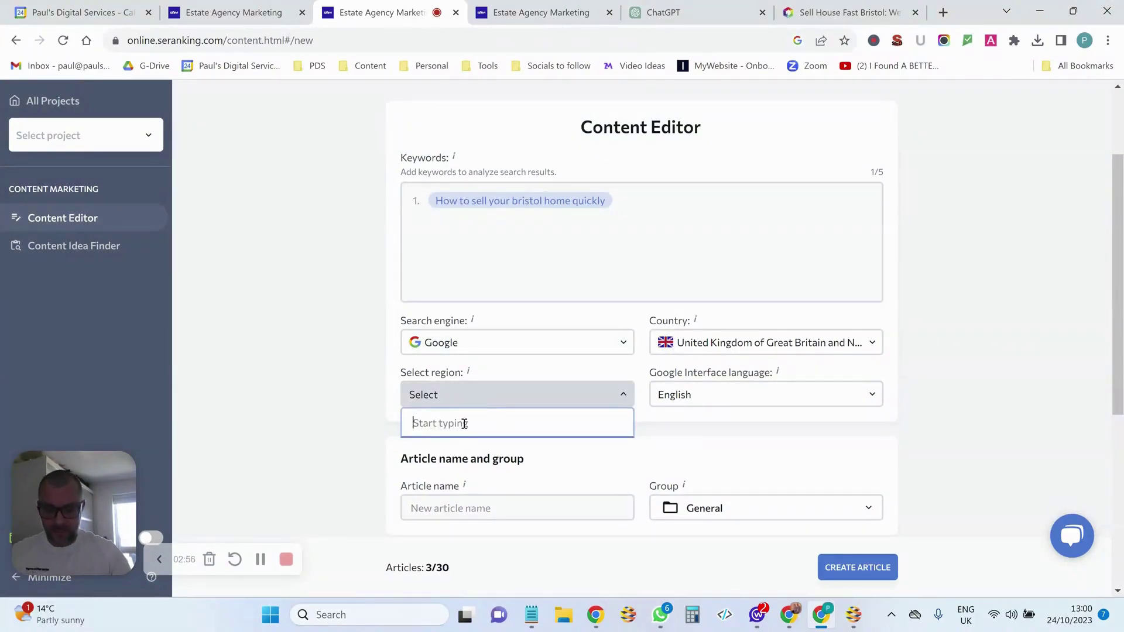
{"action": "type", "text": "Bris"}
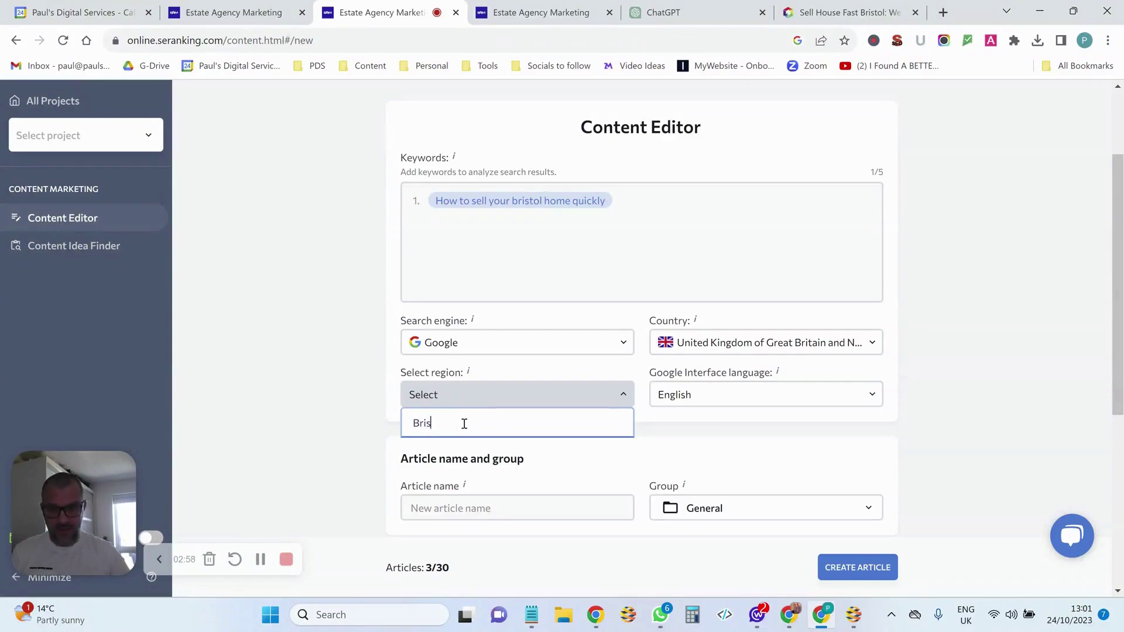
{"action": "type", "text": "tol"}
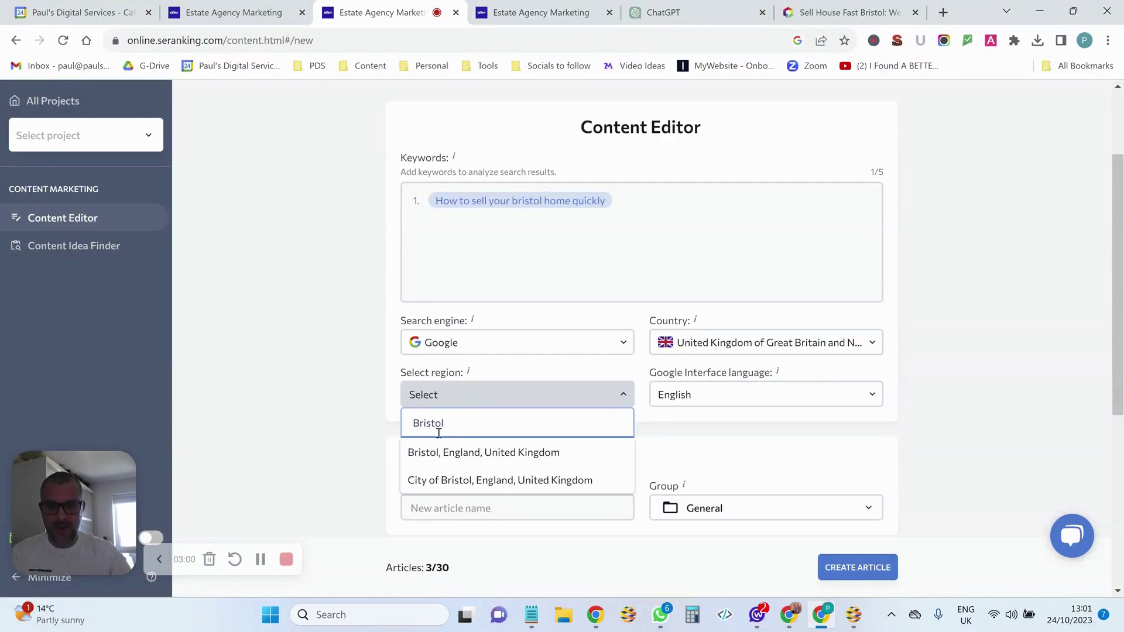
{"action": "left_click", "coordinate": [494, 456]}
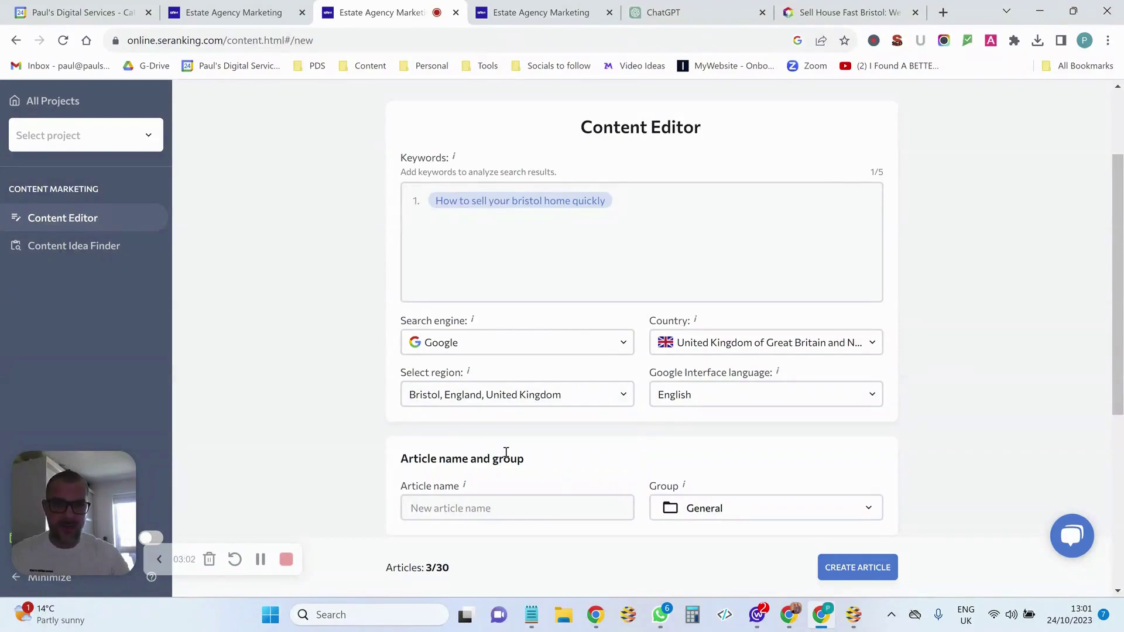
Name the article "How to sell your bristol home quickly"
{"action": "scroll", "coordinate": [304, 449], "scroll_direction": "down", "scroll_amount": 1}
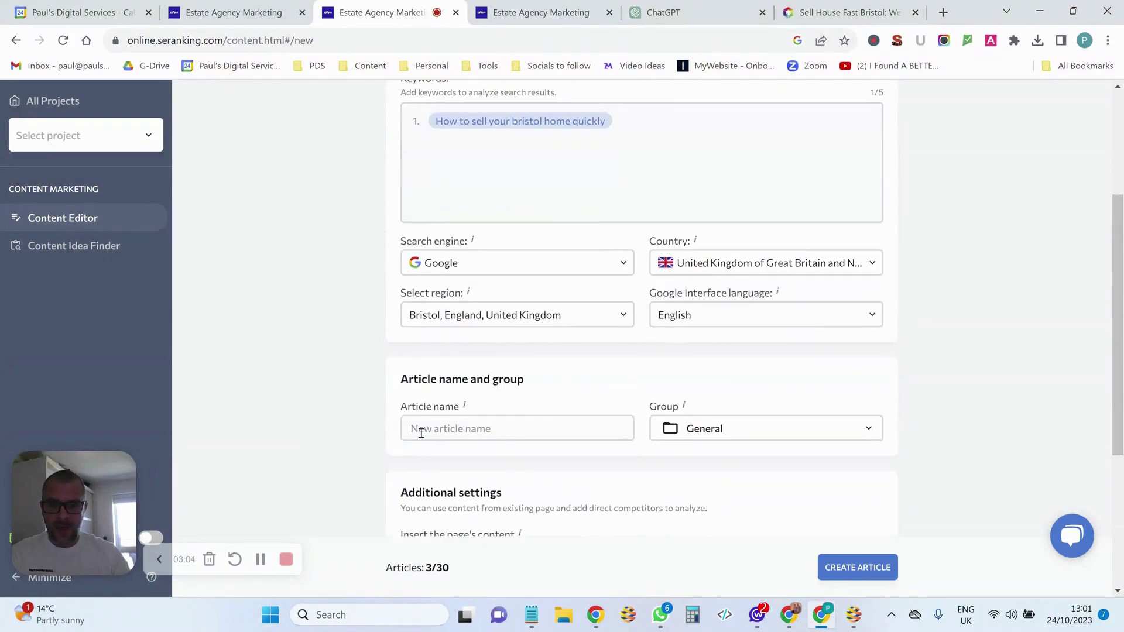
{"action": "left_click", "coordinate": [421, 432]}
{"action": "key", "text": "ctrl+v"}
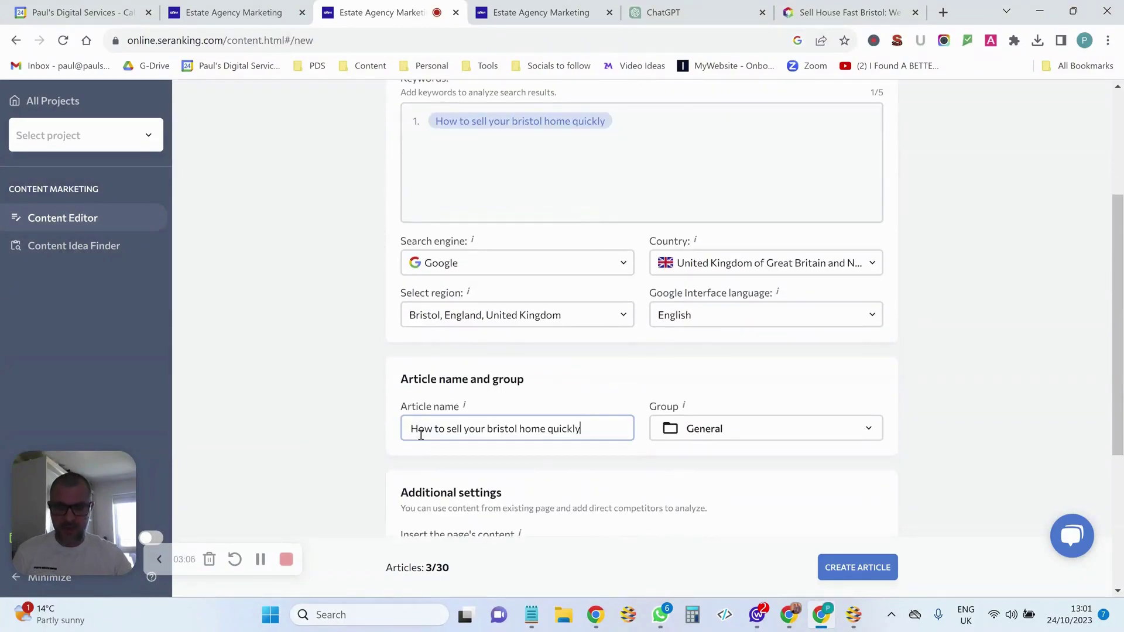
Create the article, leaving the page content and competitor URLs empty
{"action": "scroll", "coordinate": [336, 432], "scroll_direction": "down", "scroll_amount": 3}
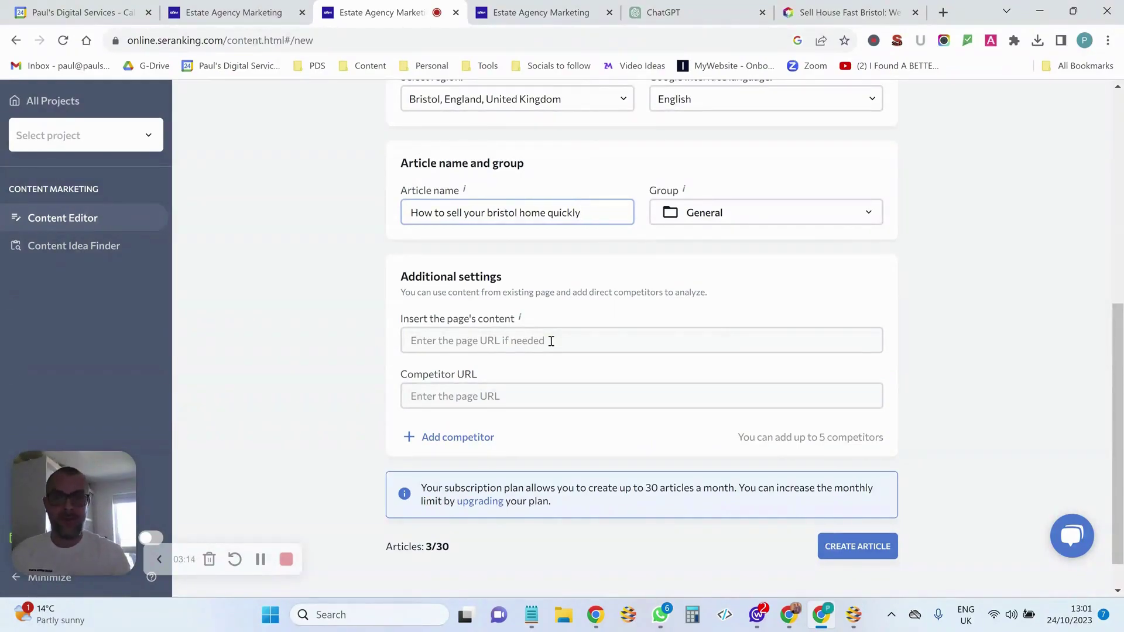
{"action": "left_click", "coordinate": [523, 340]}
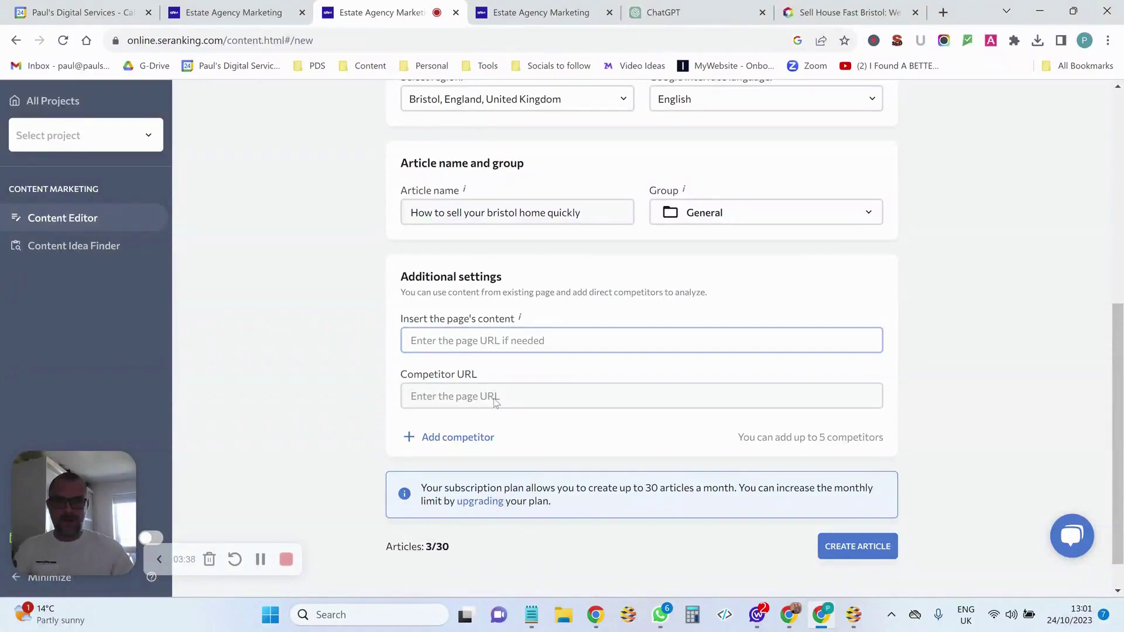
{"action": "left_click", "coordinate": [856, 549]}
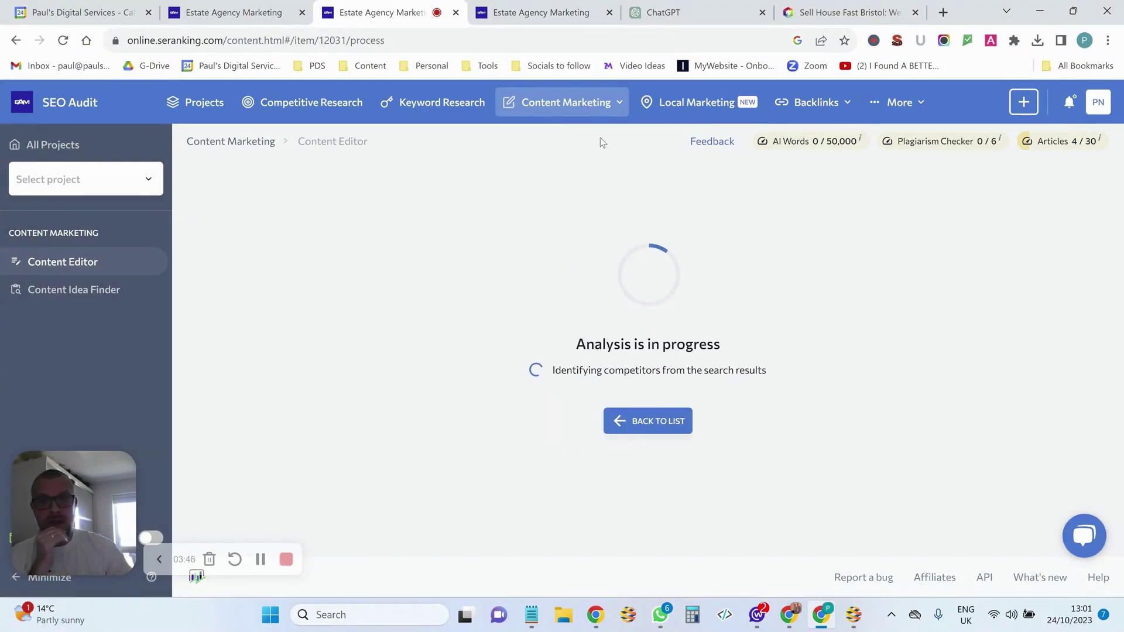
Switch to ChatGPT and copy the entire generated article, from the title "How to Sell Your Bristol Home Quickly: A Comprehensive Guide" through the conclusion
{"action": "left_click", "coordinate": [678, 5]}
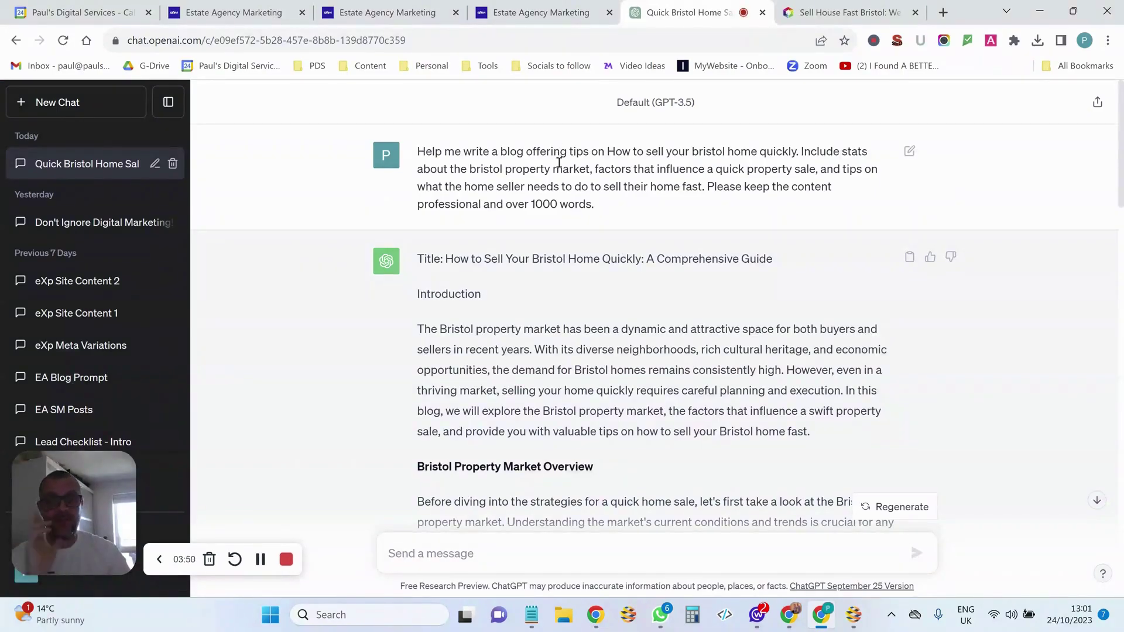
{"action": "left_click_drag", "start_coordinate": [598, 206], "coordinate": [417, 154]}
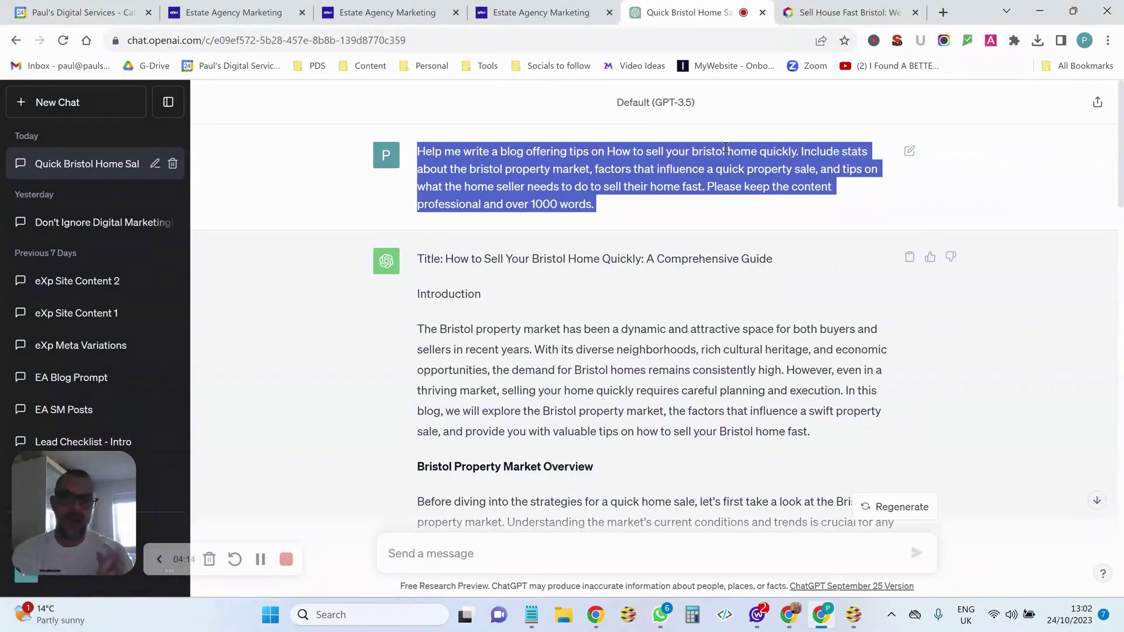
{"action": "scroll", "coordinate": [713, 251], "scroll_direction": "down", "scroll_amount": 2}
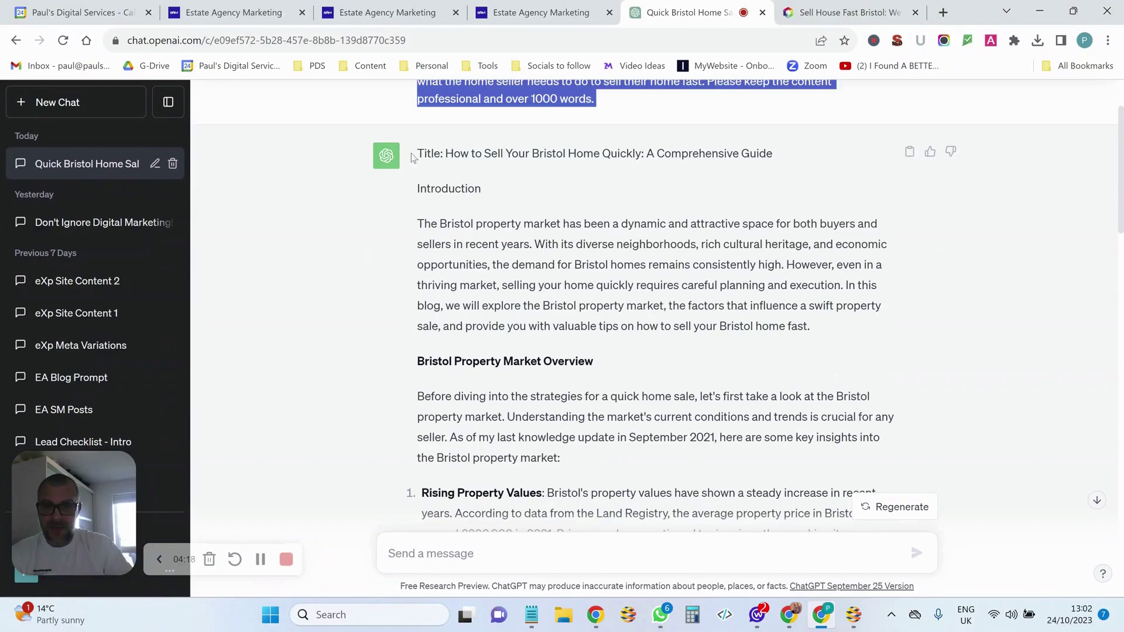
{"action": "left_click_drag", "start_coordinate": [418, 154], "coordinate": [542, 429]}
{"action": "scroll", "coordinate": [494, 191], "scroll_direction": "down", "scroll_amount": 6}
{"action": "scroll", "coordinate": [541, 276], "scroll_direction": "down", "scroll_amount": 9}
{"action": "scroll", "coordinate": [542, 281], "scroll_direction": "down", "scroll_amount": 9}
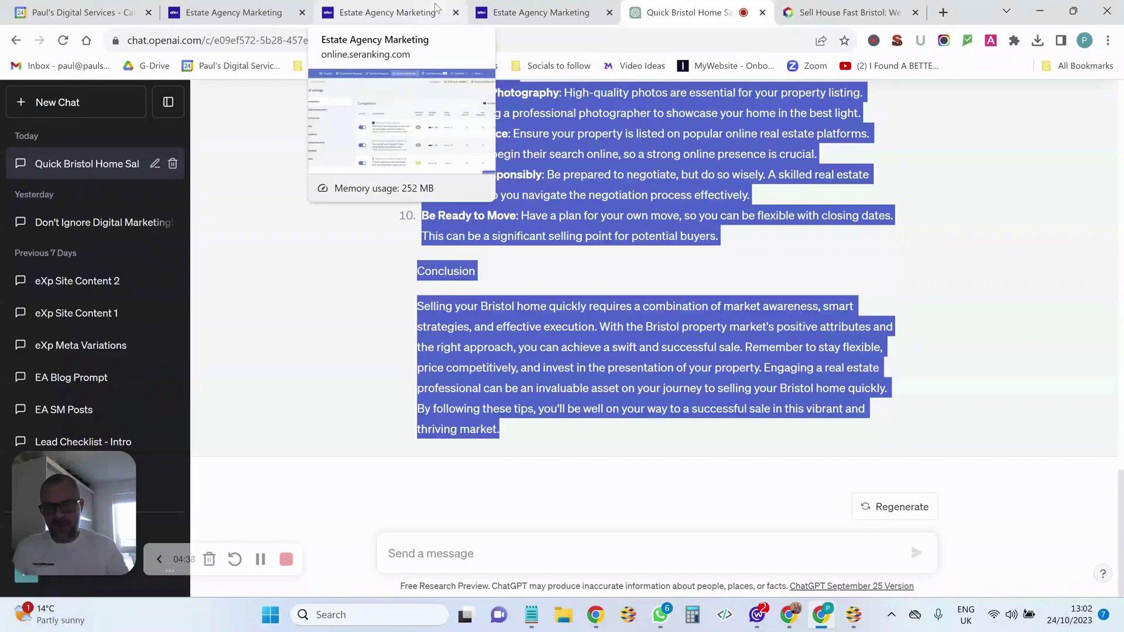
{"action": "scroll", "coordinate": [653, 385], "scroll_direction": "up", "scroll_amount": 5}
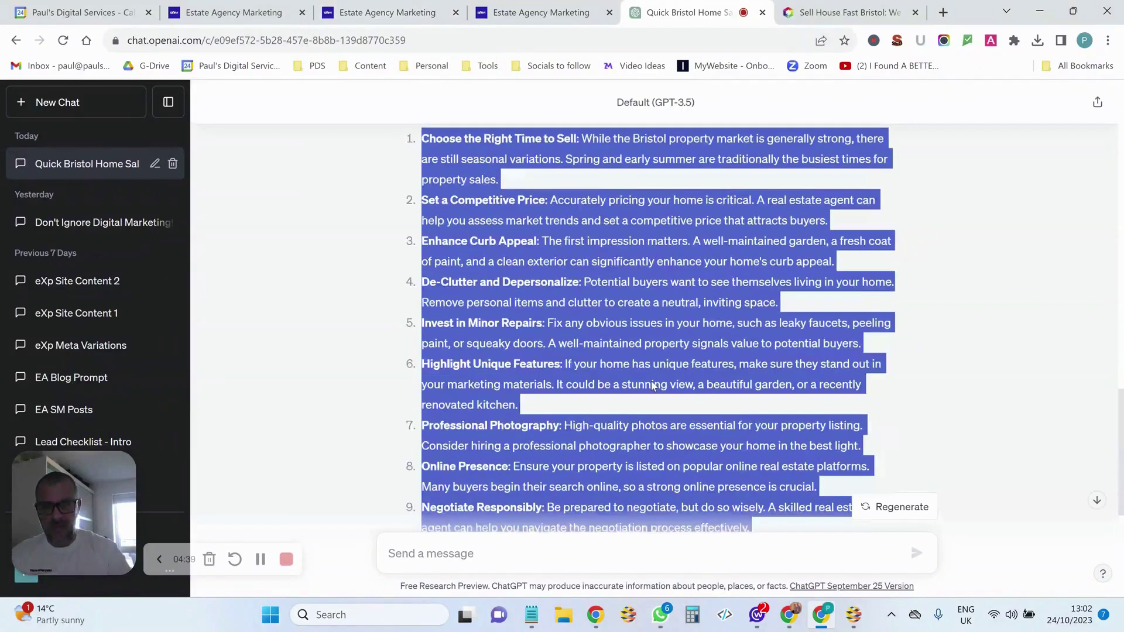
{"action": "scroll", "coordinate": [653, 385], "scroll_direction": "up", "scroll_amount": 10}
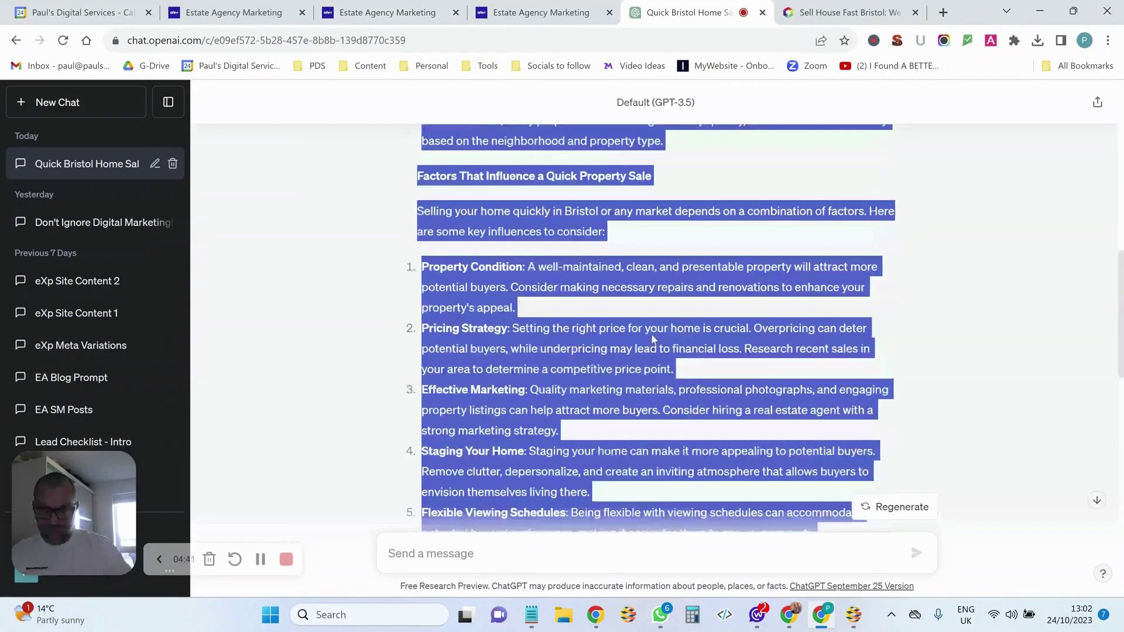
{"action": "scroll", "coordinate": [643, 317], "scroll_direction": "up", "scroll_amount": 3}
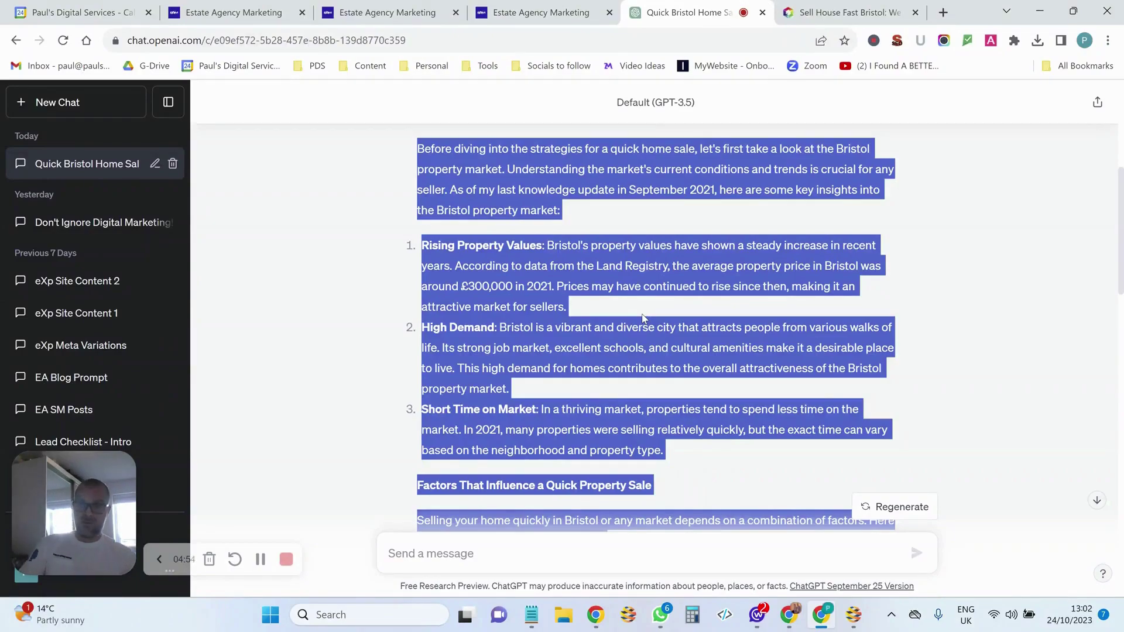
Back in SE Ranking's brief settings, activate the inactive "Thinking of Selling Your Bristol Home" competitor
{"action": "left_click", "coordinate": [381, 11]}
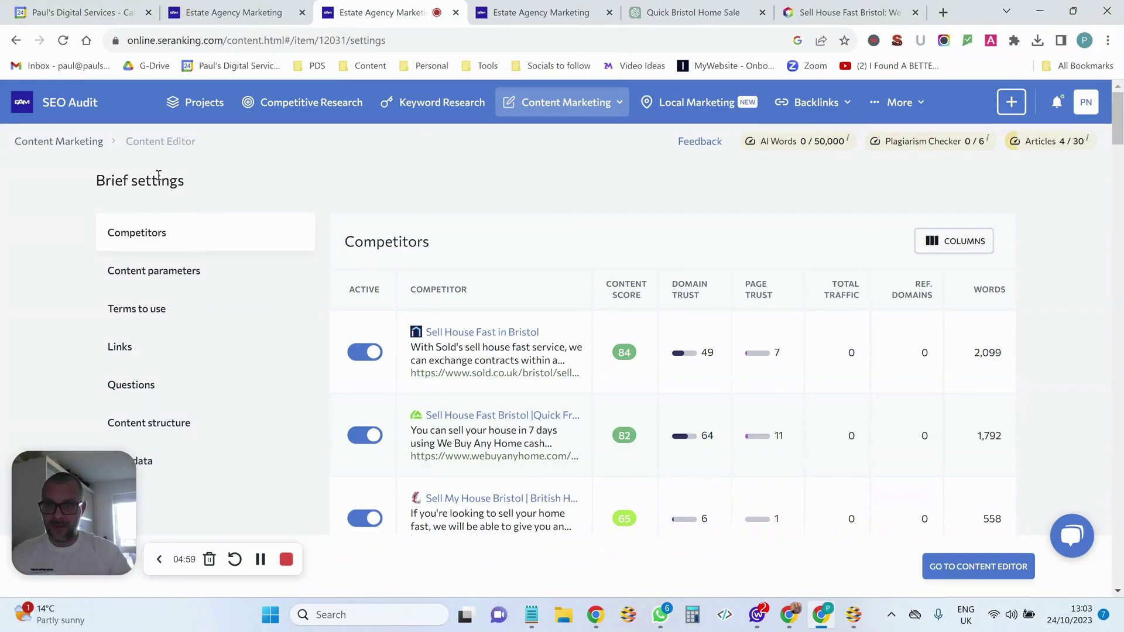
{"action": "scroll", "coordinate": [491, 268], "scroll_direction": "down", "scroll_amount": 2}
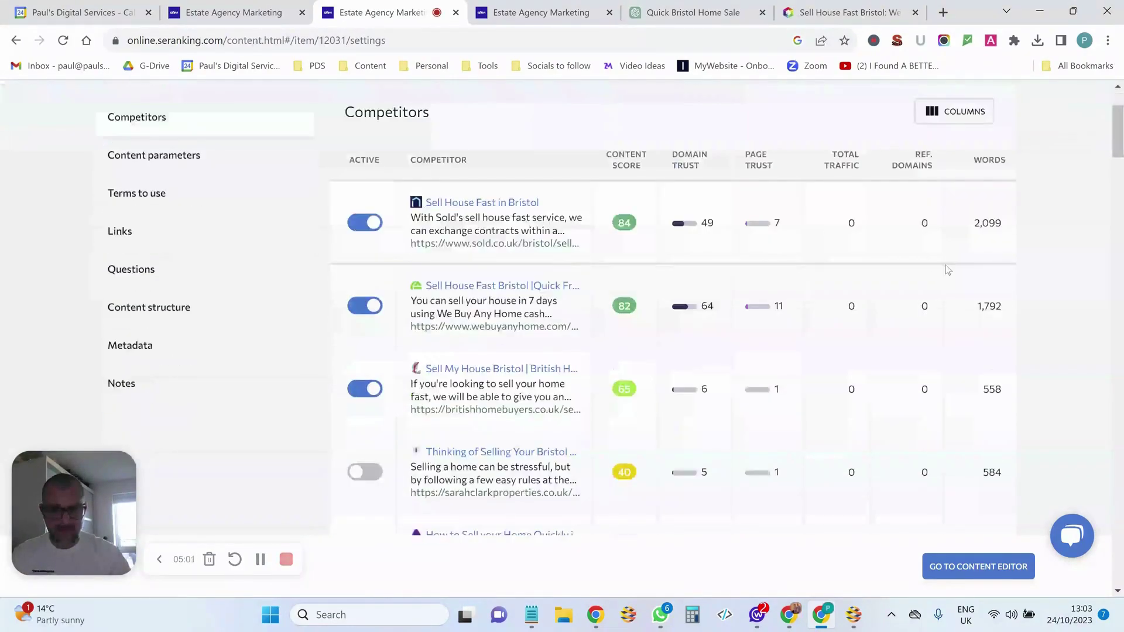
{"action": "scroll", "coordinate": [498, 252], "scroll_direction": "down", "scroll_amount": 1}
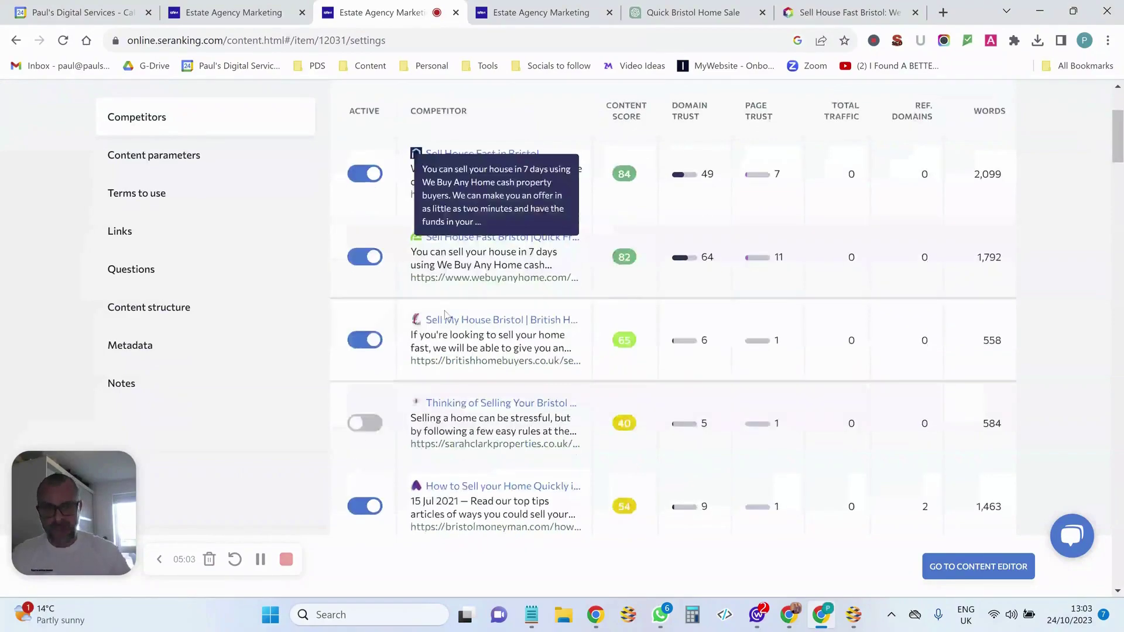
{"action": "left_click", "coordinate": [373, 426]}
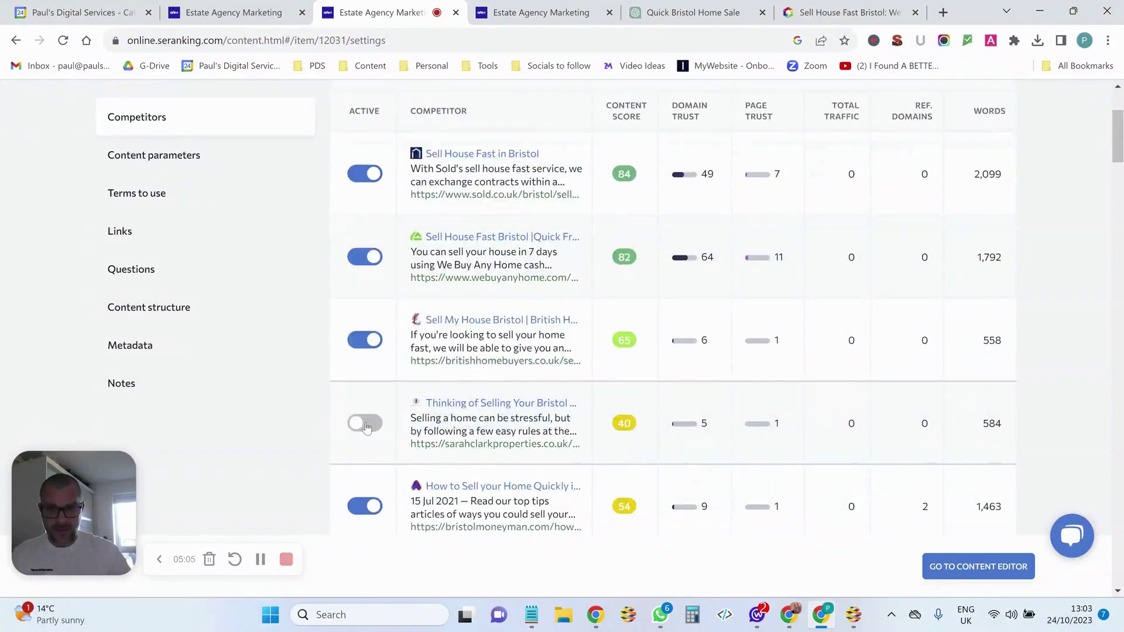
{"action": "scroll", "coordinate": [511, 384], "scroll_direction": "down", "scroll_amount": 3}
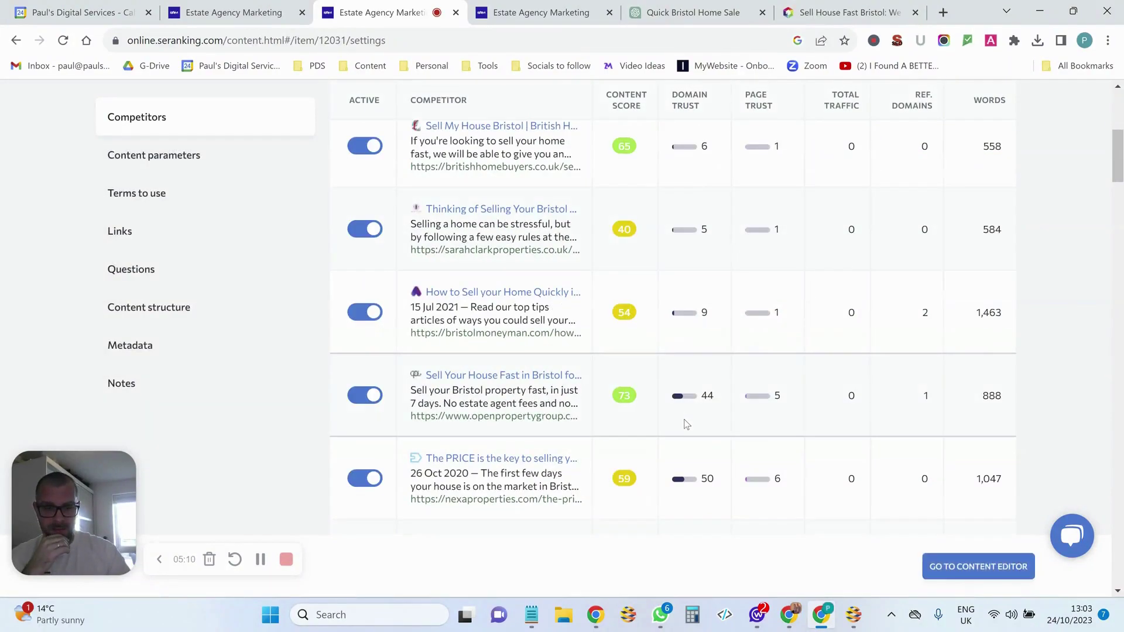
Open the content editor for the article and paste the copied ChatGPT text into the empty body
{"action": "left_click", "coordinate": [945, 573]}
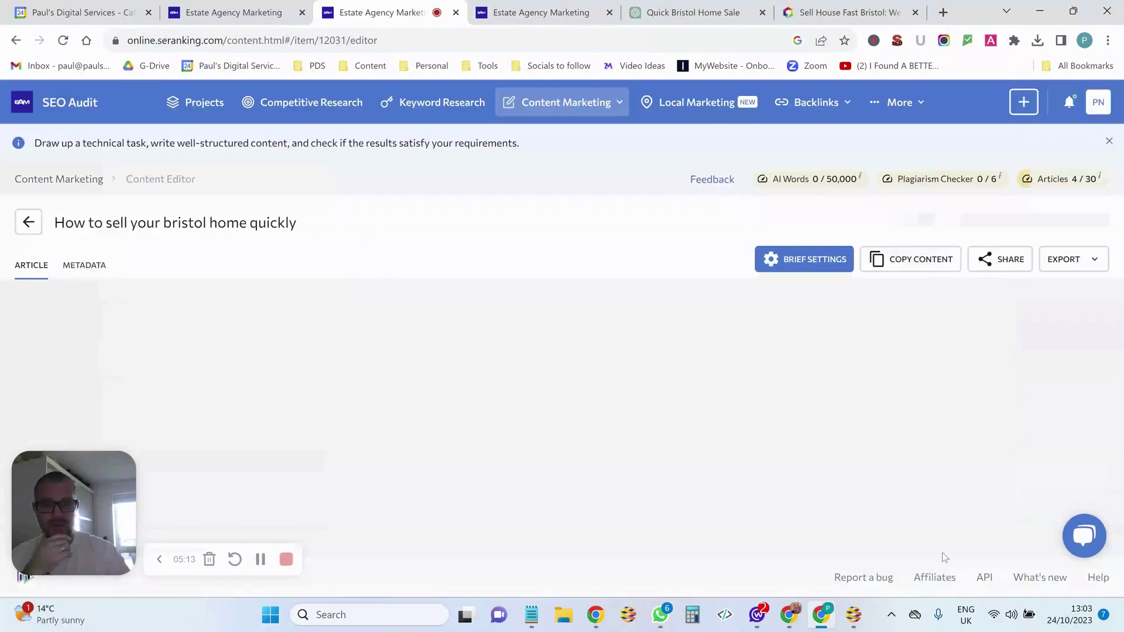
{"action": "scroll", "coordinate": [502, 366], "scroll_direction": "down", "scroll_amount": 4}
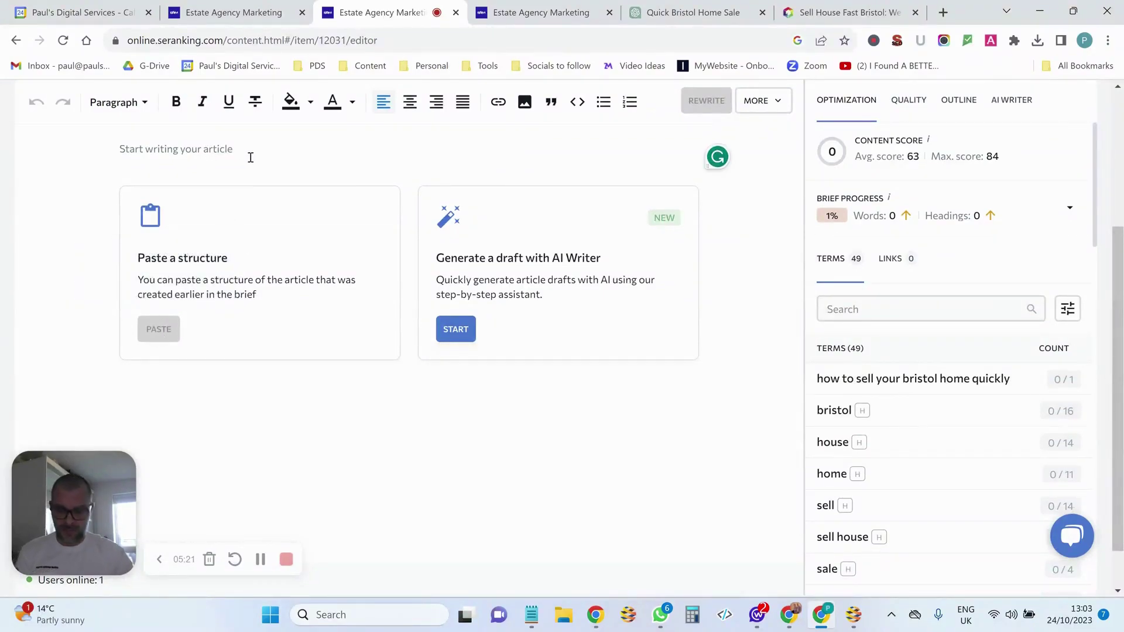
{"action": "key", "text": "ctrl+v"}
{"action": "scroll", "coordinate": [311, 331], "scroll_direction": "up", "scroll_amount": 6}
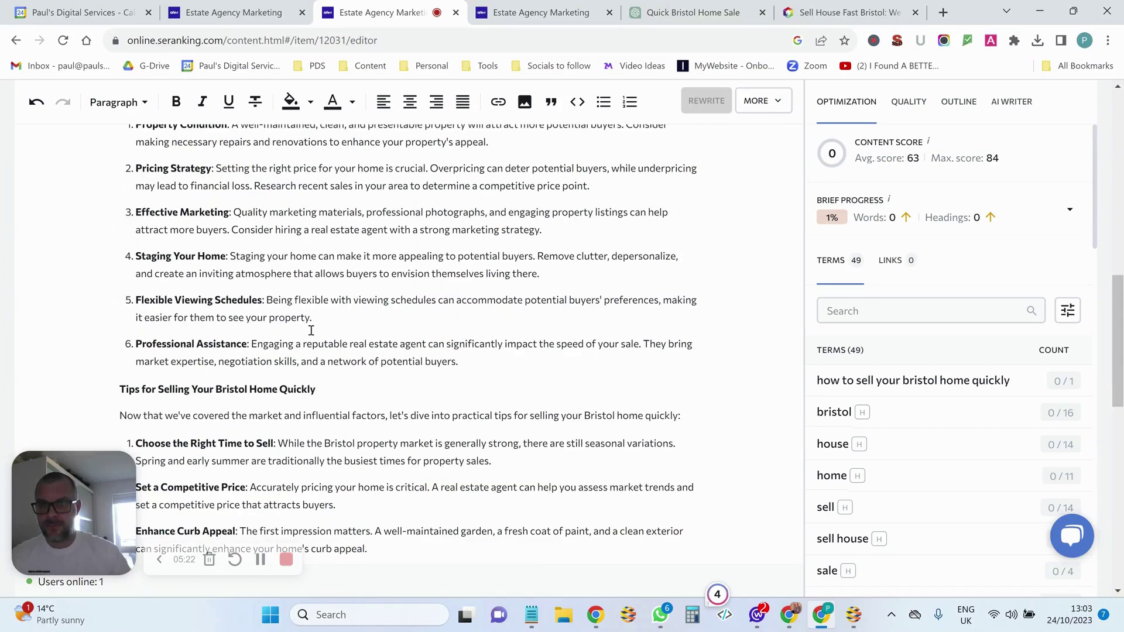
{"action": "scroll", "coordinate": [594, 180], "scroll_direction": "up", "scroll_amount": 10}
{"action": "scroll", "coordinate": [549, 173], "scroll_direction": "down", "scroll_amount": 3}
{"action": "scroll", "coordinate": [489, 186], "scroll_direction": "up", "scroll_amount": 1}
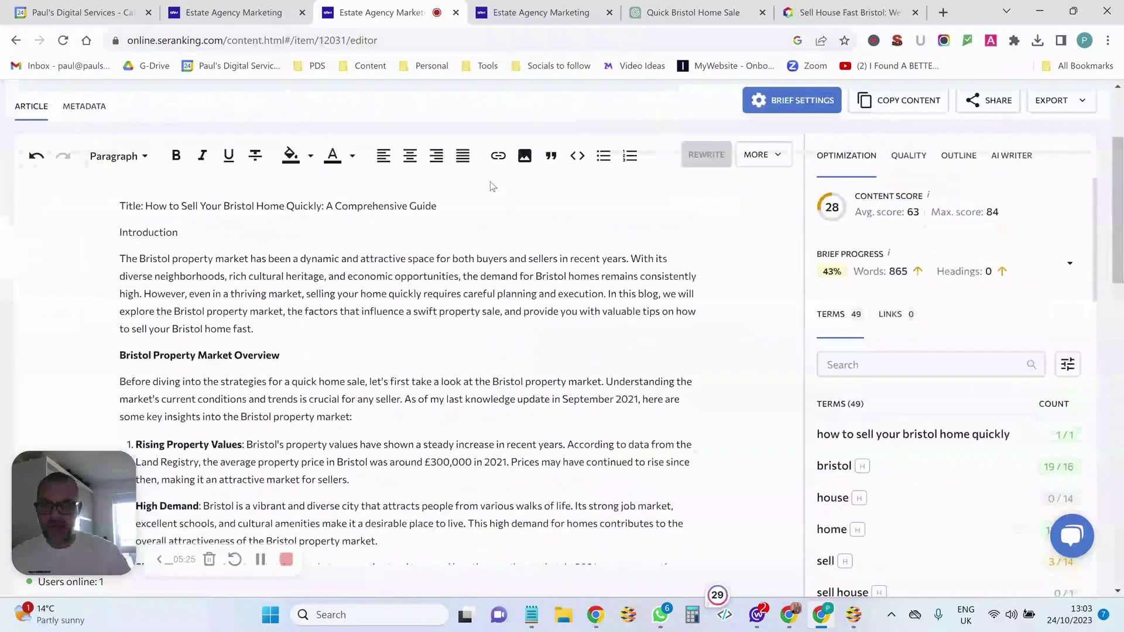
Format the article's title line as Heading 1 and delete its "Title:" prefix
{"action": "left_click_drag", "start_coordinate": [147, 210], "coordinate": [445, 207]}
{"action": "left_click", "coordinate": [117, 158]}
{"action": "left_click", "coordinate": [180, 226]}
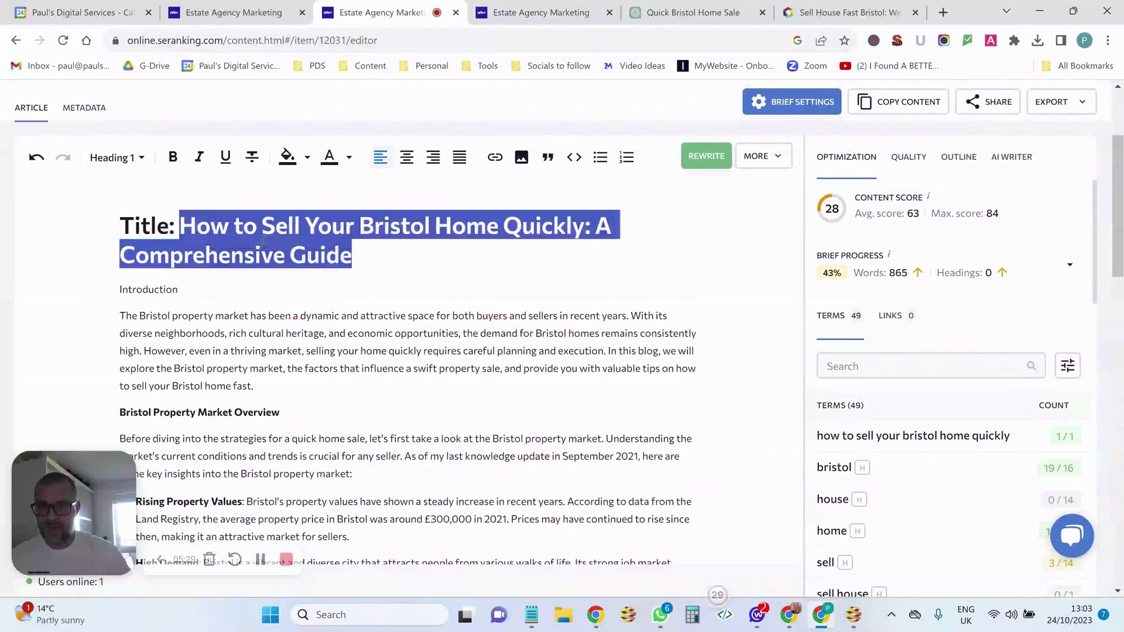
{"action": "left_click_drag", "start_coordinate": [180, 226], "coordinate": [96, 222]}
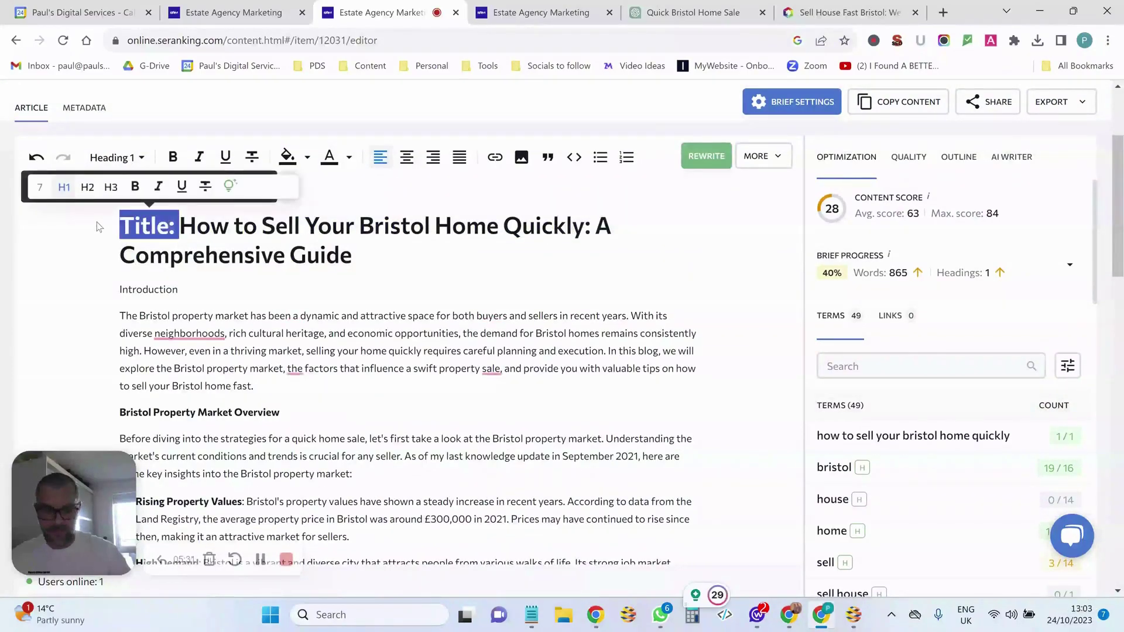
{"action": "key", "text": "BackSpace"}
Delete the "Introduction" line below the heading and review the content score, word and heading figures
{"action": "left_click_drag", "start_coordinate": [186, 291], "coordinate": [116, 294]}
{"action": "key", "text": "BackSpace"}
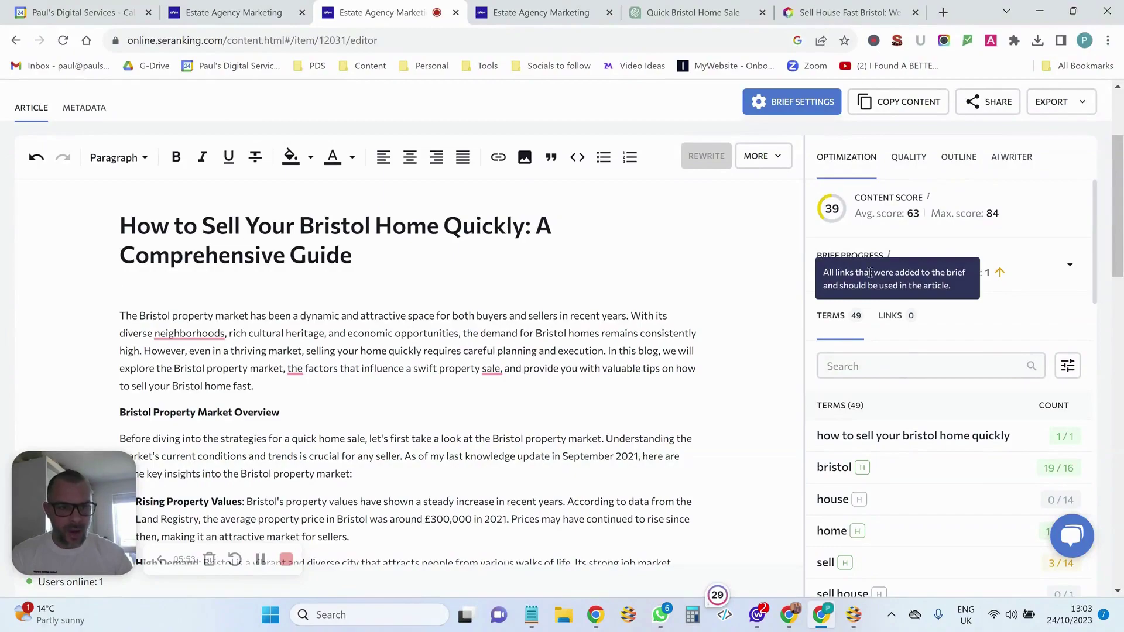
{"action": "mouse_move", "coordinate": [984, 430]}
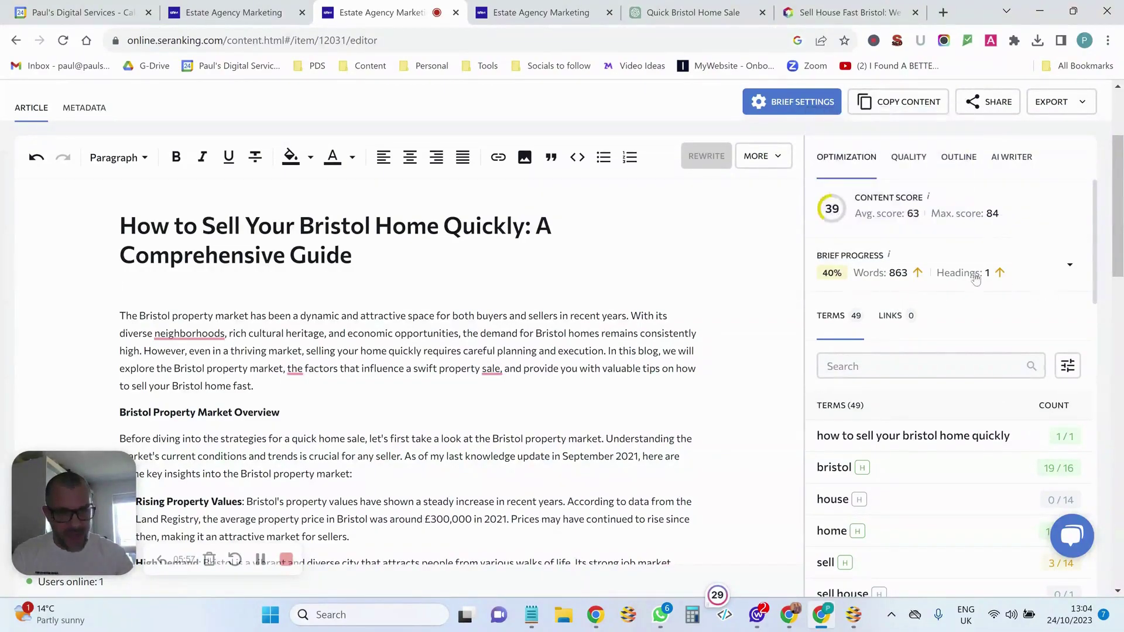
{"action": "left_click_drag", "start_coordinate": [991, 274], "coordinate": [841, 212]}
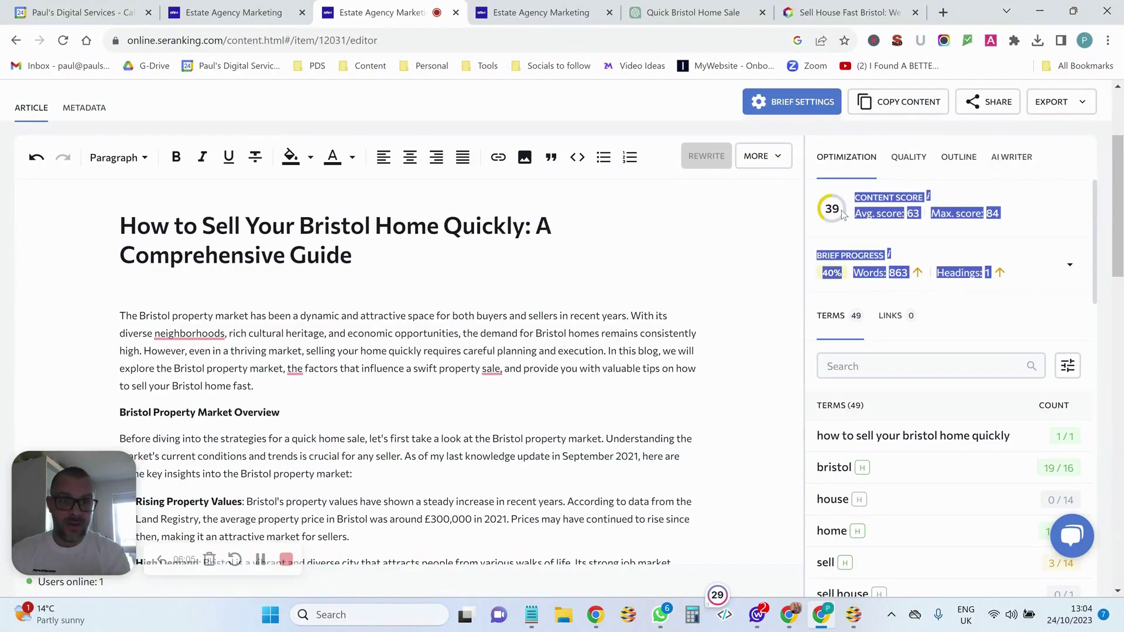
In the brief settings, deactivate the competitors "Sell Your House Fast in Bristol for Cash" and "Sell My House Quickly Bristol"
{"action": "left_click", "coordinate": [792, 102]}
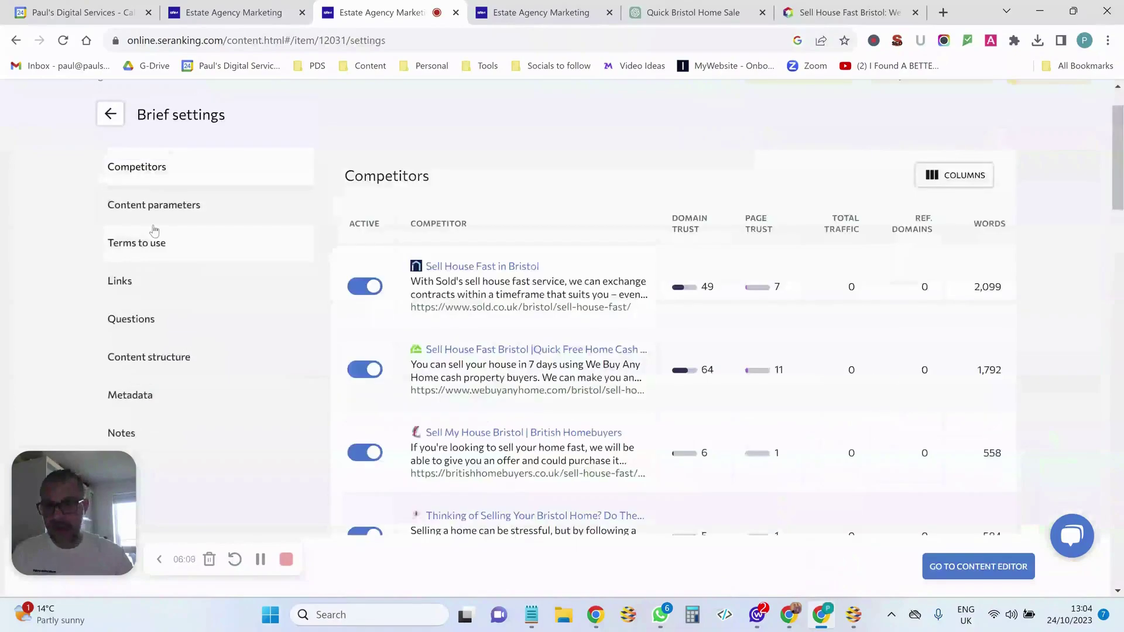
{"action": "scroll", "coordinate": [463, 246], "scroll_direction": "down", "scroll_amount": 1}
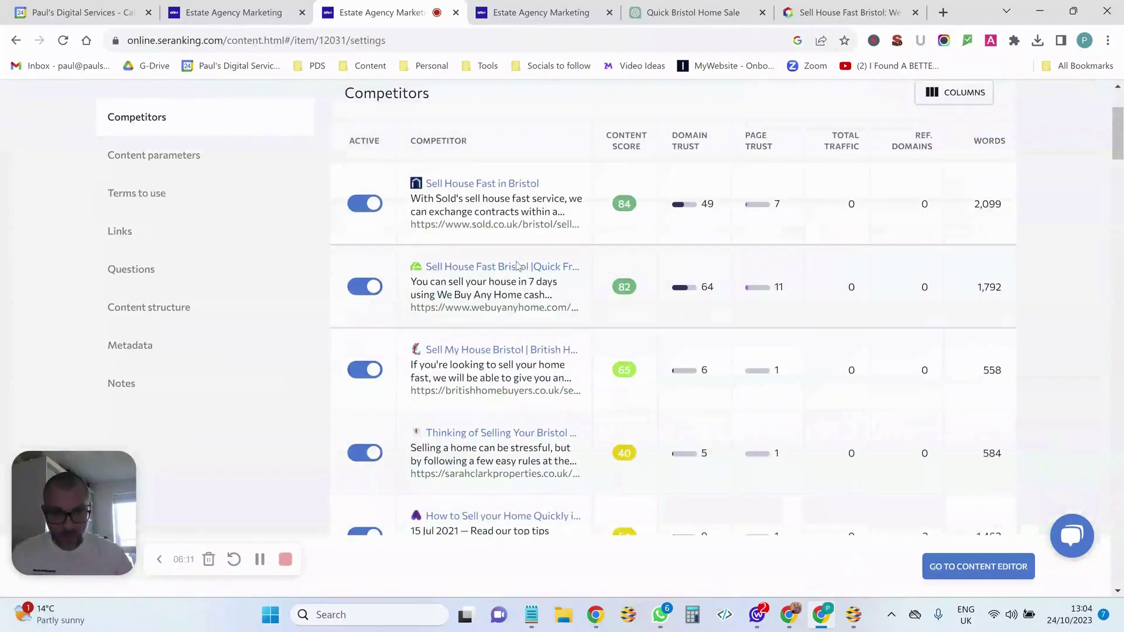
{"action": "scroll", "coordinate": [477, 225], "scroll_direction": "down", "scroll_amount": 2}
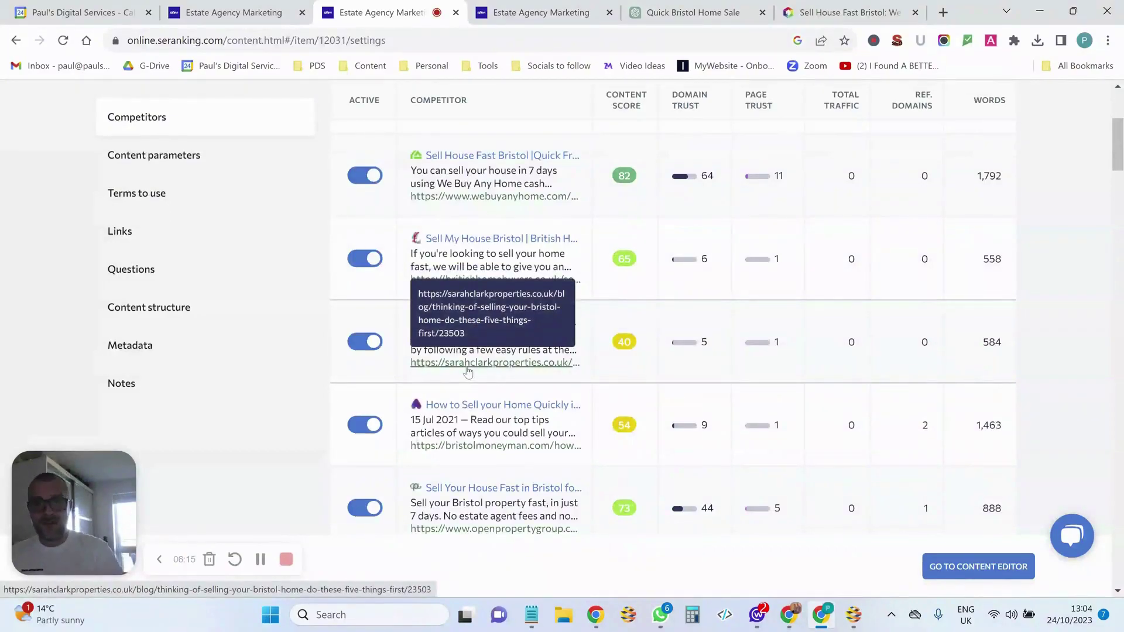
{"action": "scroll", "coordinate": [468, 372], "scroll_direction": "down", "scroll_amount": 4}
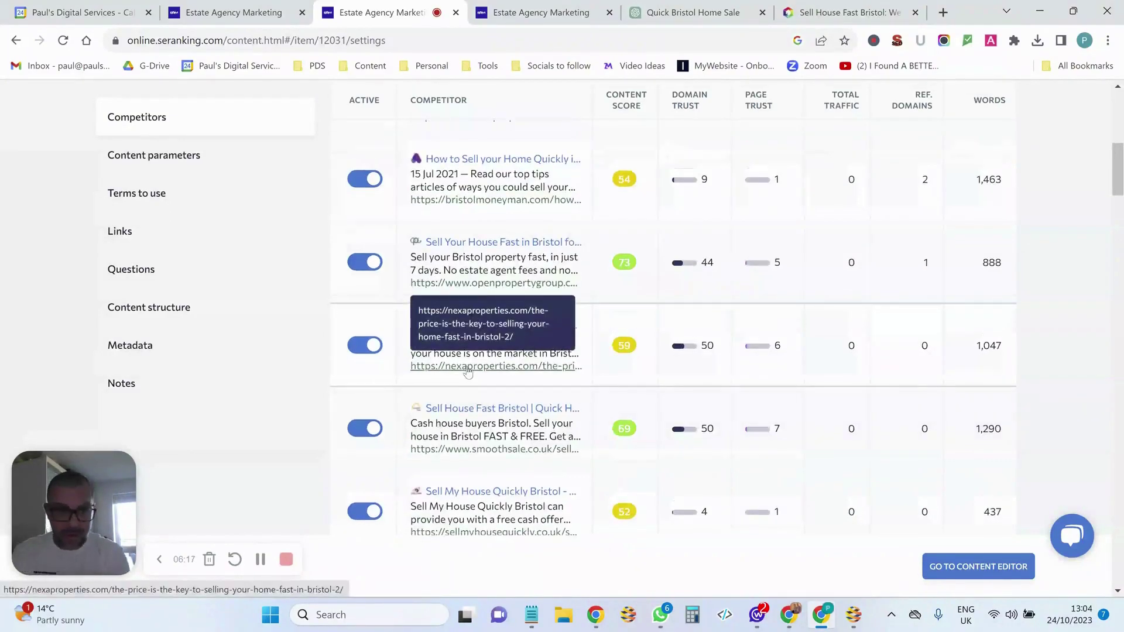
{"action": "left_click", "coordinate": [368, 249]}
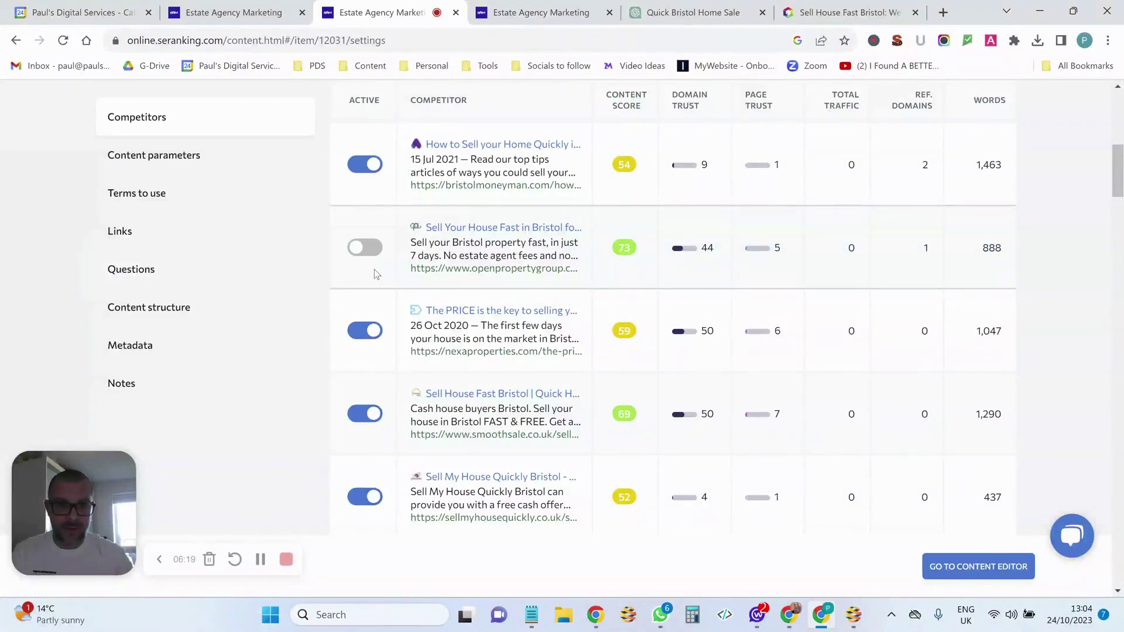
{"action": "left_click", "coordinate": [370, 498]}
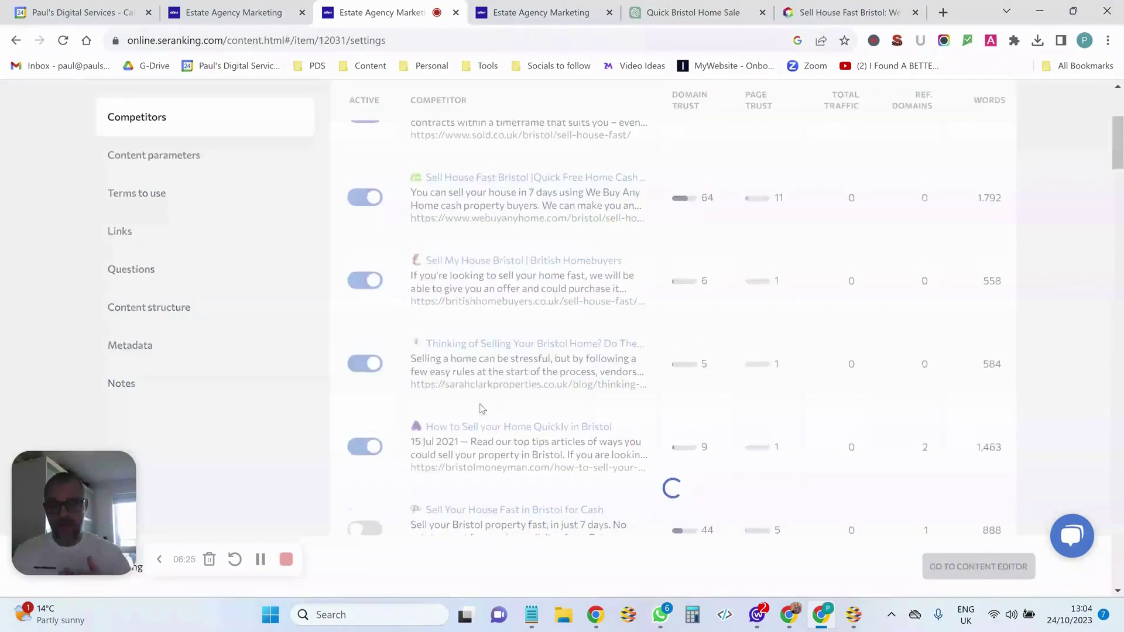
Deactivate the competitors "Sell My House Bristol | British Homebuyers" and "Thinking of Selling Your Bristol Home", and return to the content editor
{"action": "scroll", "coordinate": [481, 408], "scroll_direction": "up", "scroll_amount": 4}
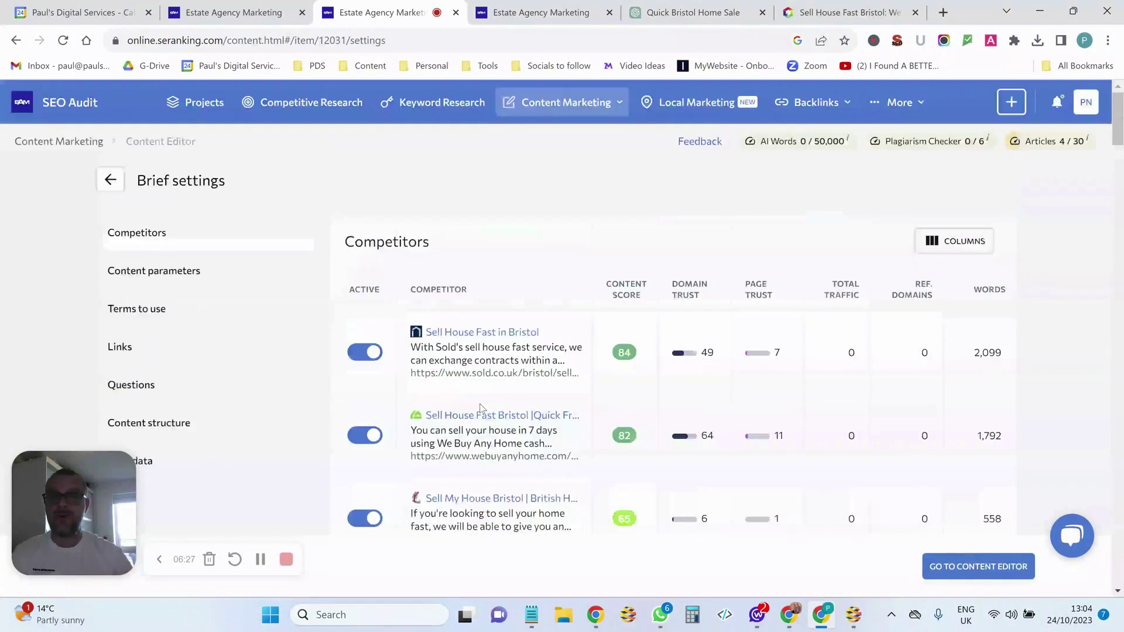
{"action": "scroll", "coordinate": [648, 380], "scroll_direction": "down", "scroll_amount": 1}
{"action": "scroll", "coordinate": [649, 381], "scroll_direction": "down", "scroll_amount": 2}
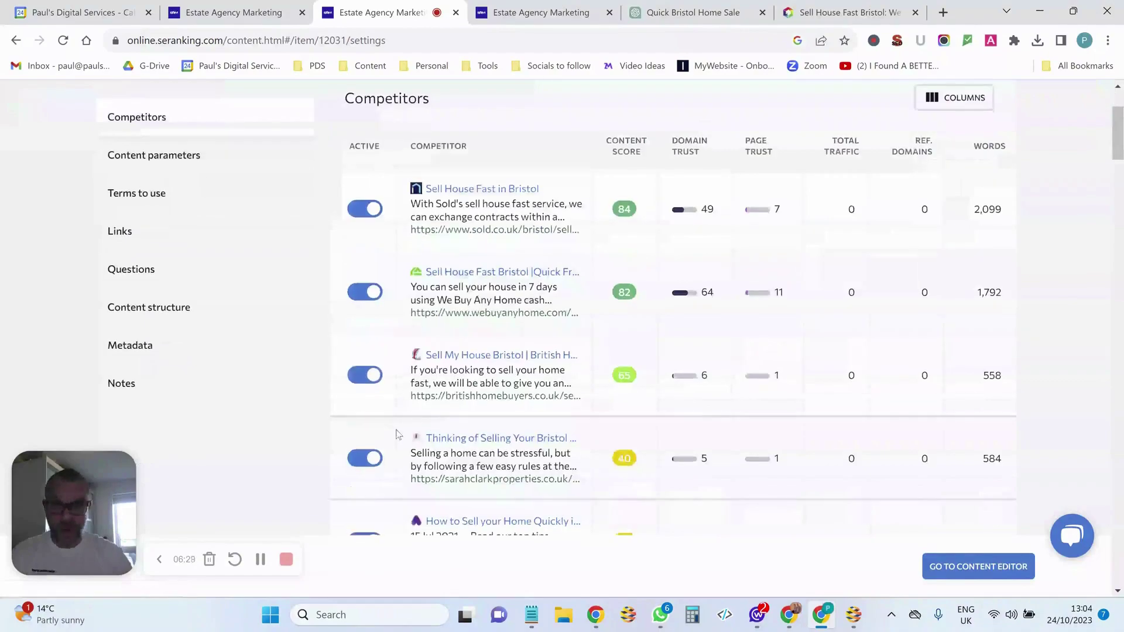
{"action": "left_click", "coordinate": [367, 376]}
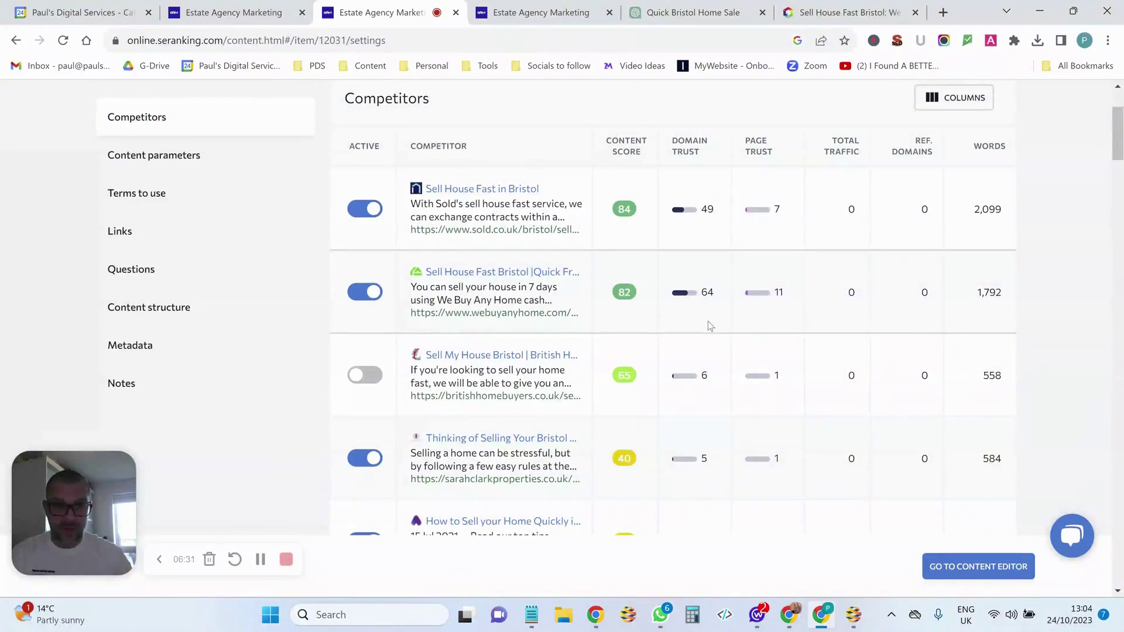
{"action": "scroll", "coordinate": [710, 322], "scroll_direction": "down", "scroll_amount": 1}
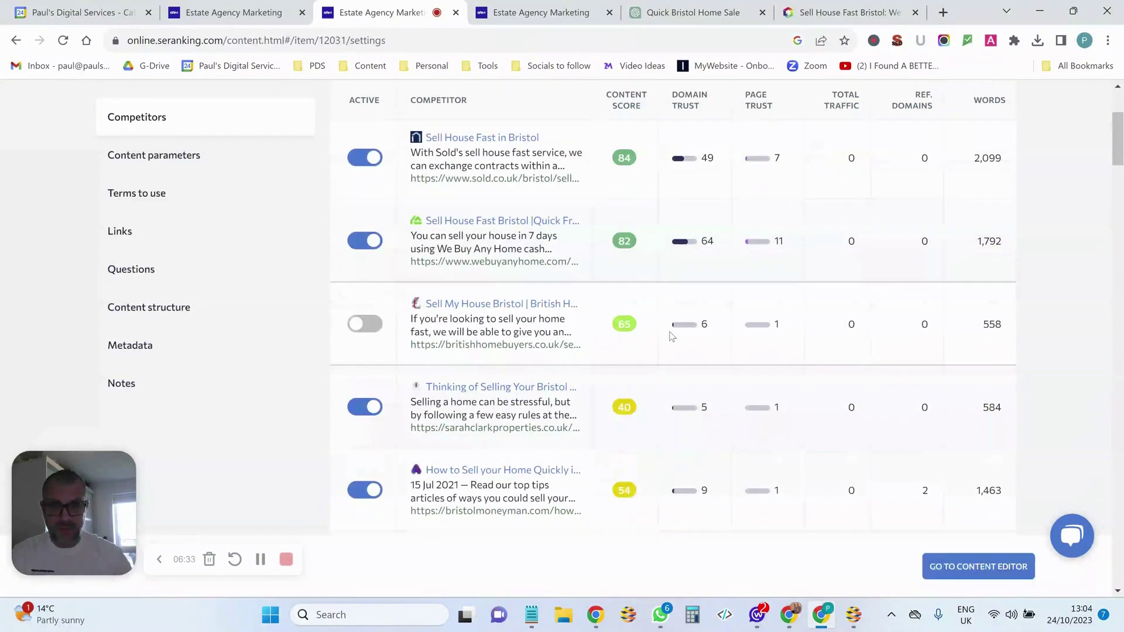
{"action": "left_click", "coordinate": [365, 407]}
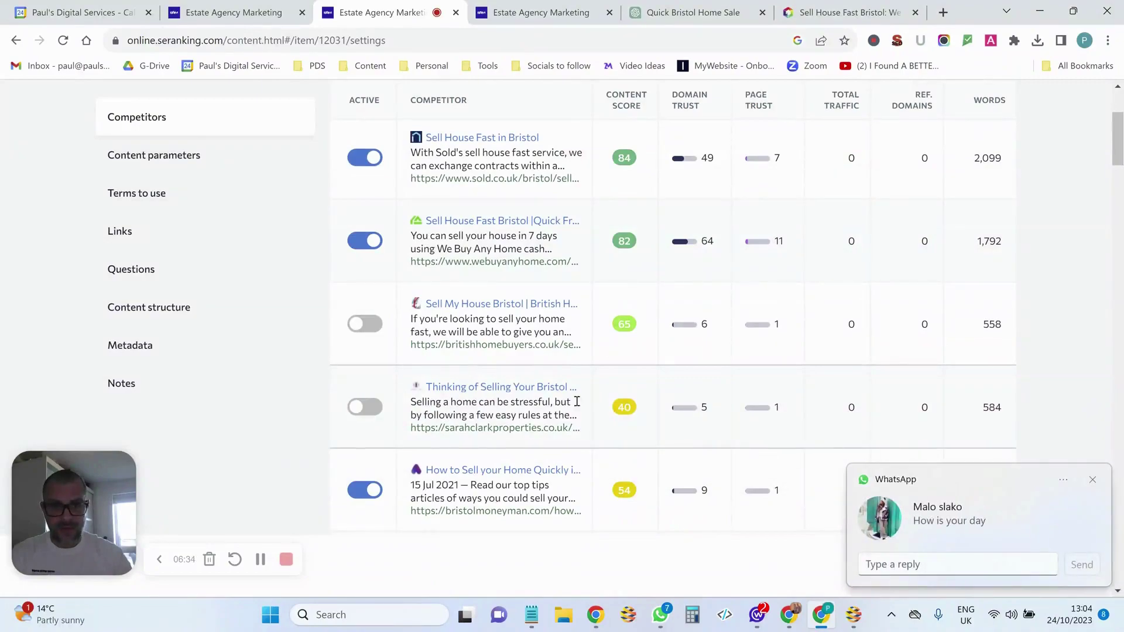
{"action": "left_click", "coordinate": [1092, 480]}
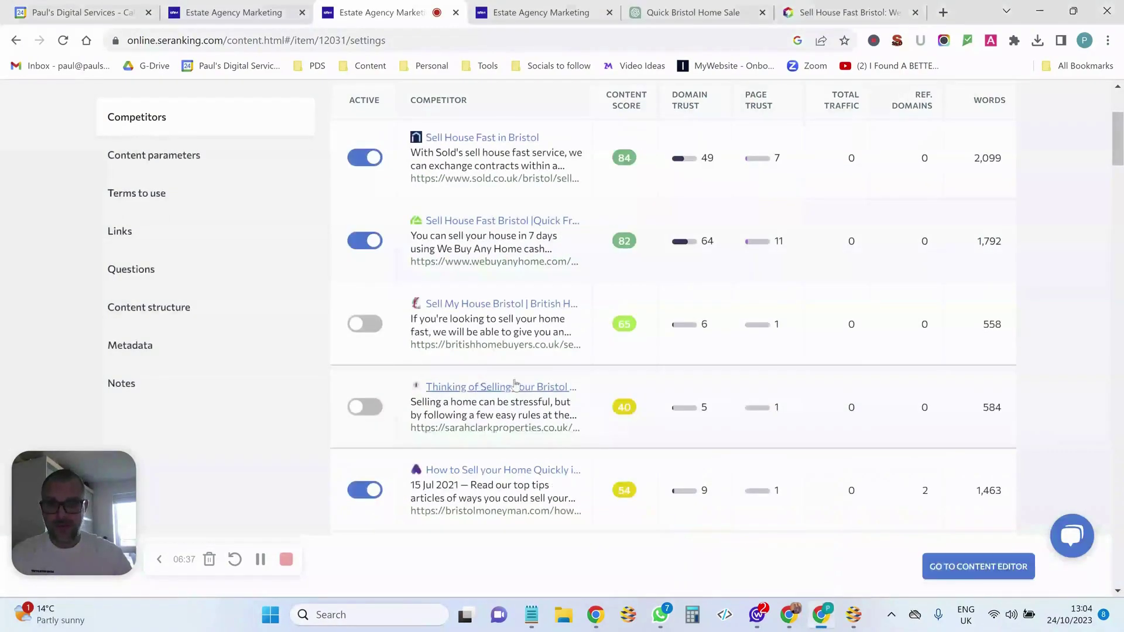
{"action": "scroll", "coordinate": [773, 326], "scroll_direction": "down", "scroll_amount": 2}
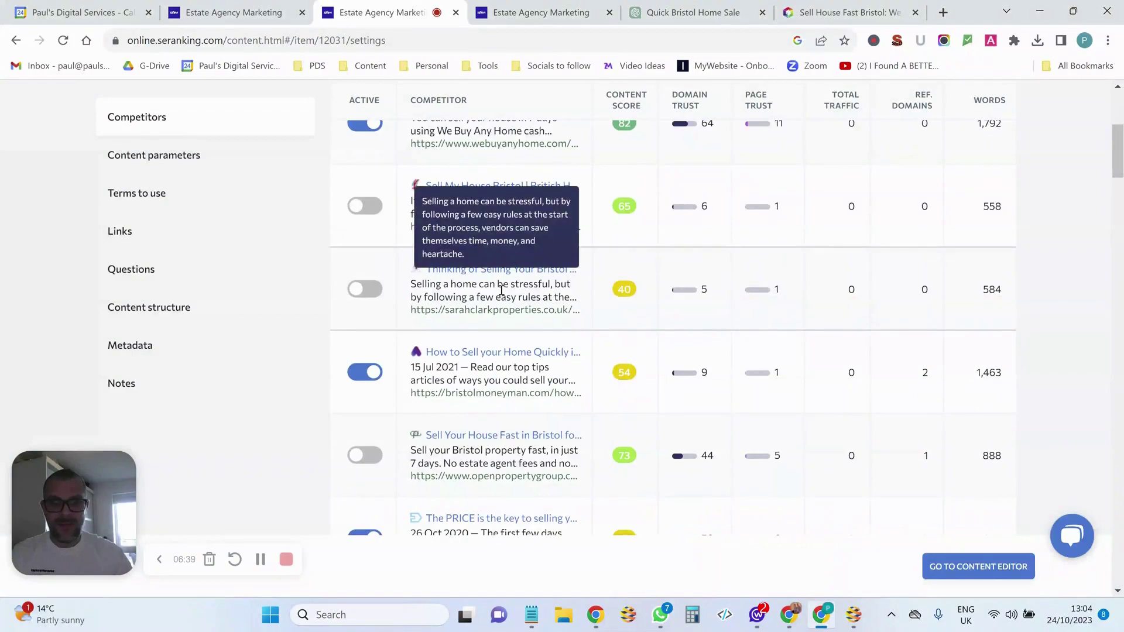
{"action": "left_click", "coordinate": [966, 559]}
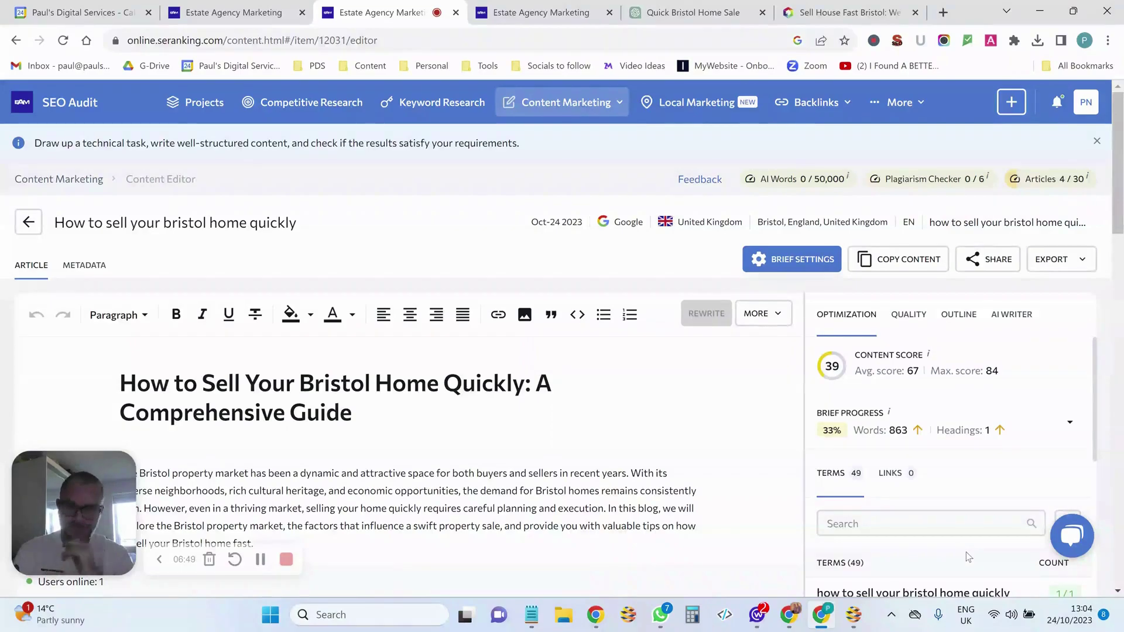
Look through the suggested terms list and set the term "house fast bristol" to be ignored
{"action": "scroll", "coordinate": [966, 553], "scroll_direction": "down", "scroll_amount": 5}
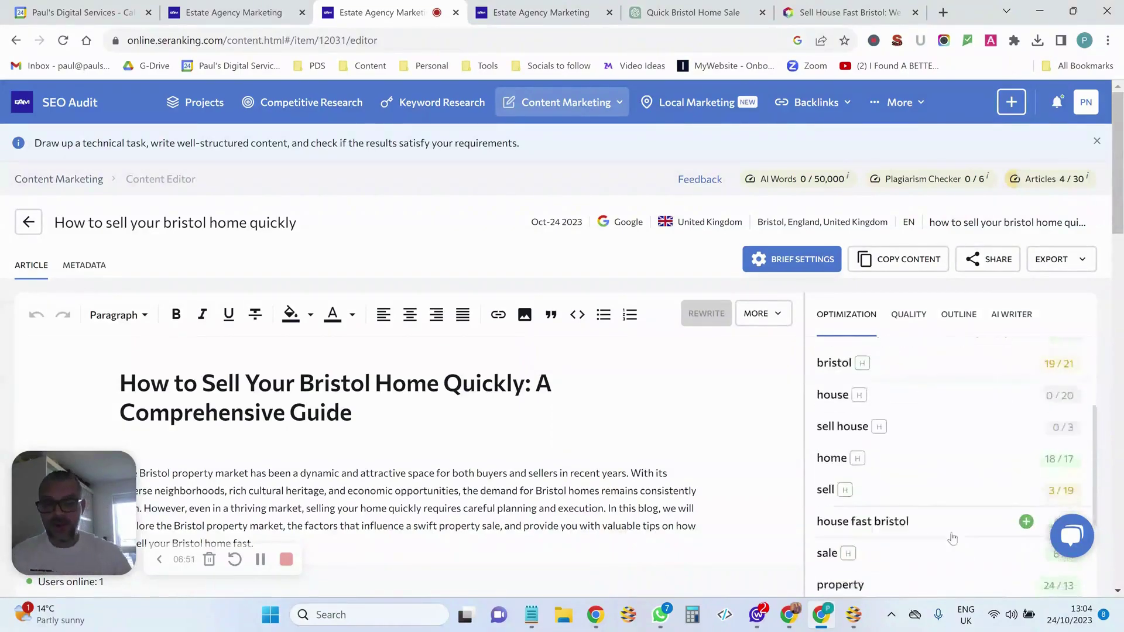
{"action": "scroll", "coordinate": [416, 447], "scroll_direction": "down", "scroll_amount": 6}
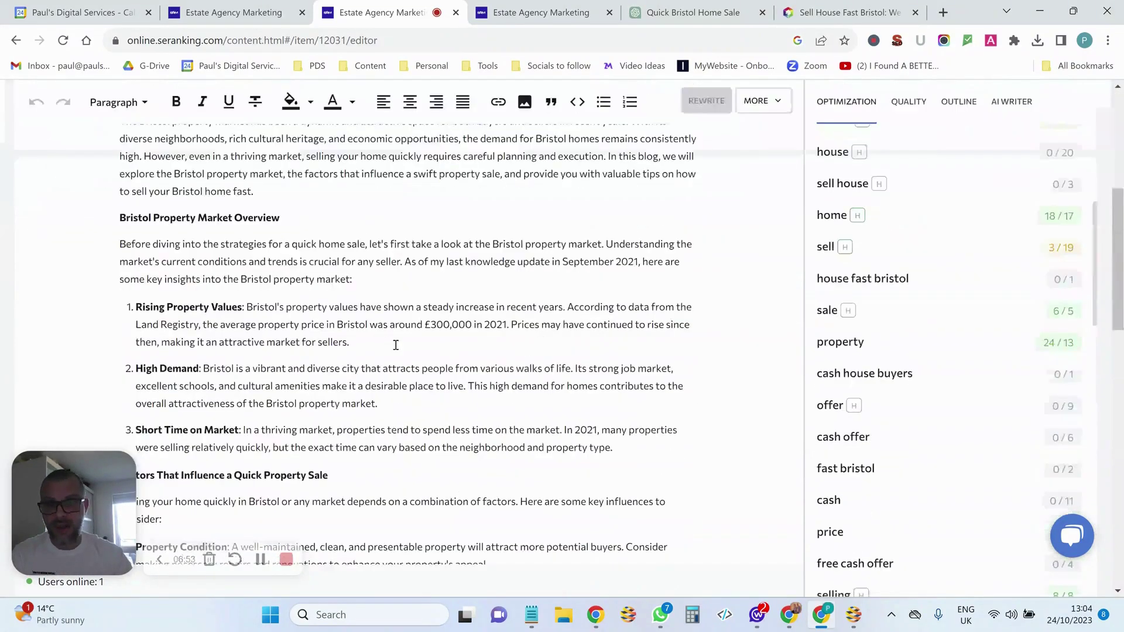
{"action": "scroll", "coordinate": [404, 337], "scroll_direction": "up", "scroll_amount": 2}
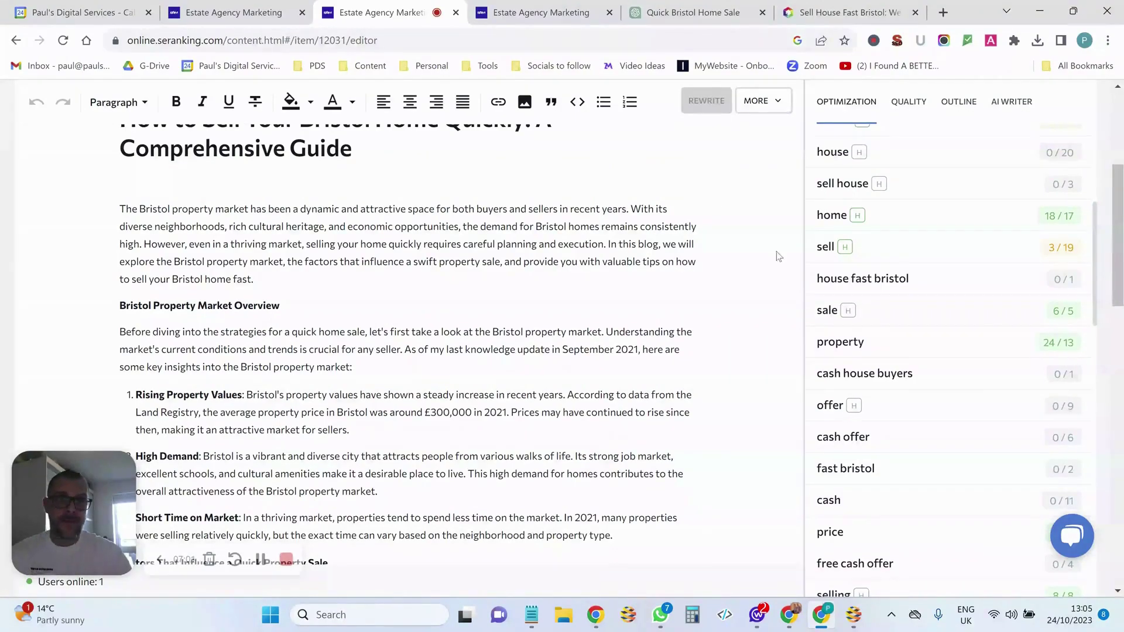
{"action": "scroll", "coordinate": [1003, 272], "scroll_direction": "up", "scroll_amount": 3}
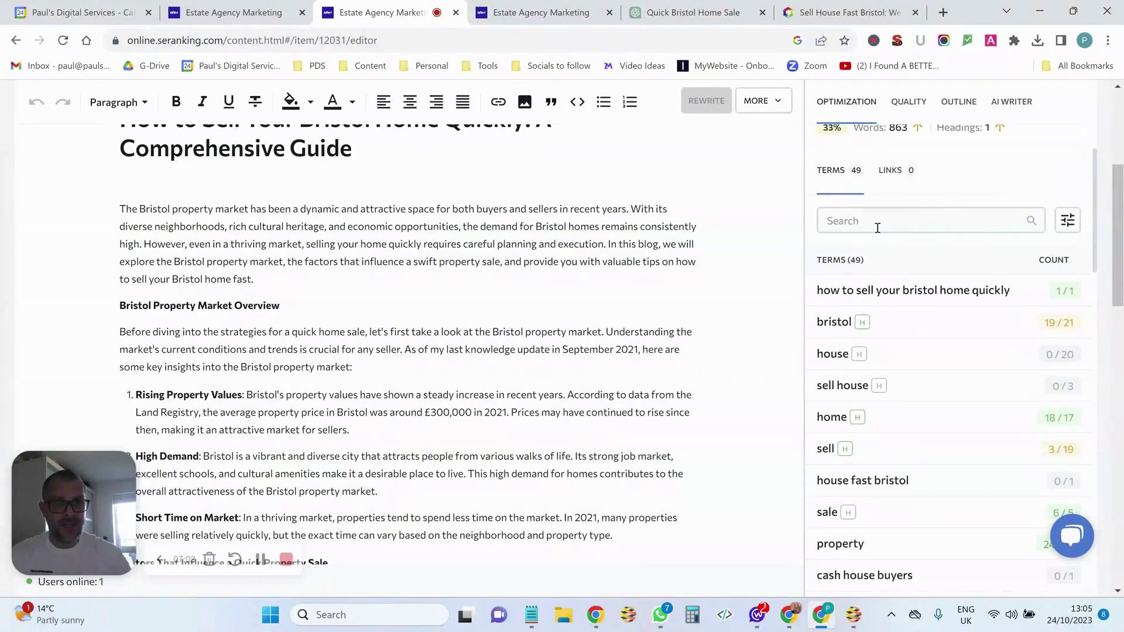
{"action": "scroll", "coordinate": [878, 229], "scroll_direction": "down", "scroll_amount": 1}
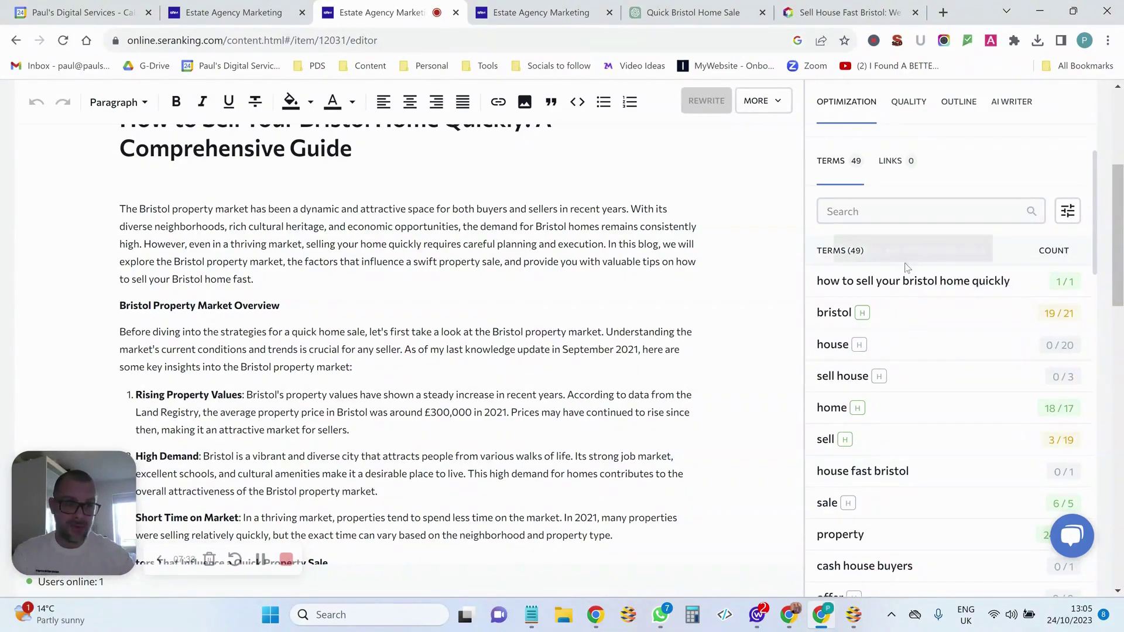
{"action": "scroll", "coordinate": [887, 378], "scroll_direction": "down", "scroll_amount": 1}
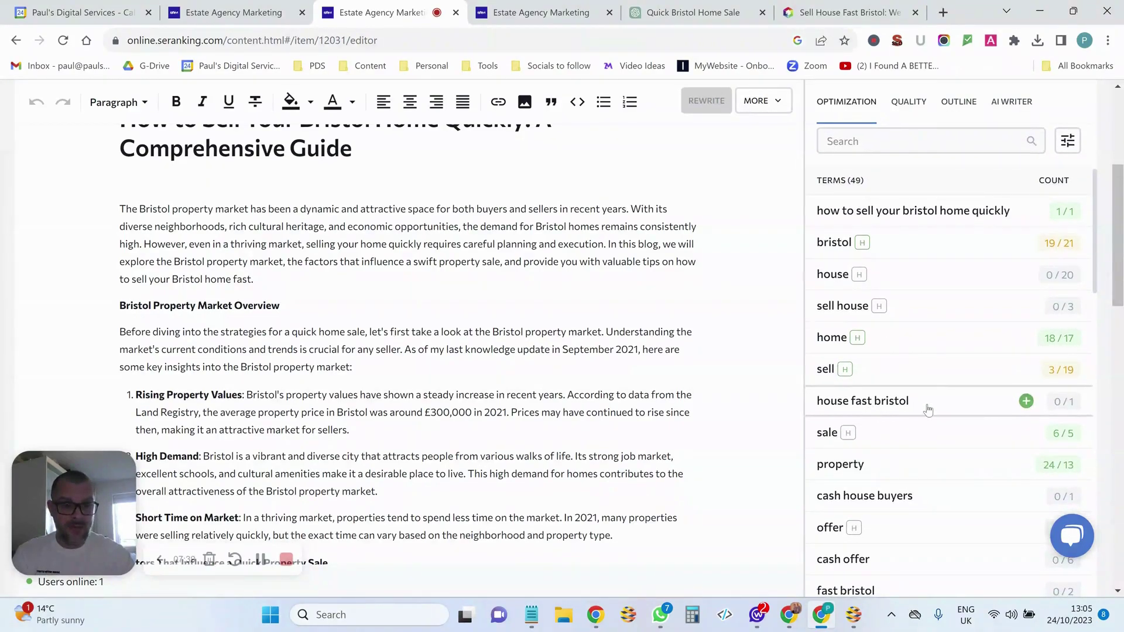
{"action": "scroll", "coordinate": [916, 404], "scroll_direction": "down", "scroll_amount": 1}
{"action": "left_click", "coordinate": [918, 359]}
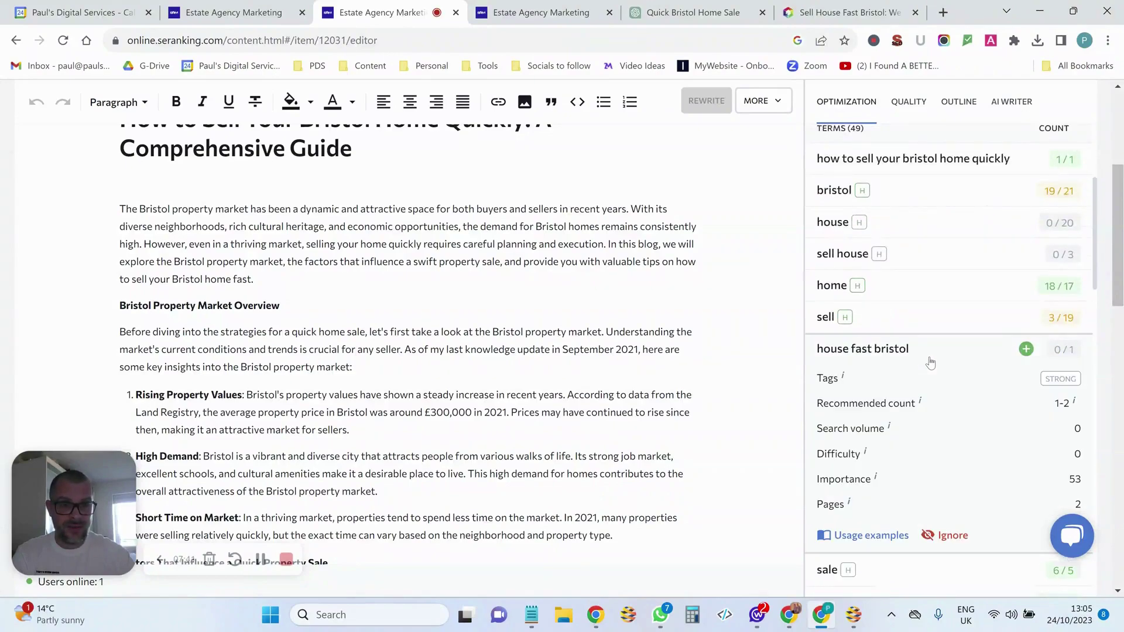
{"action": "left_click", "coordinate": [941, 537]}
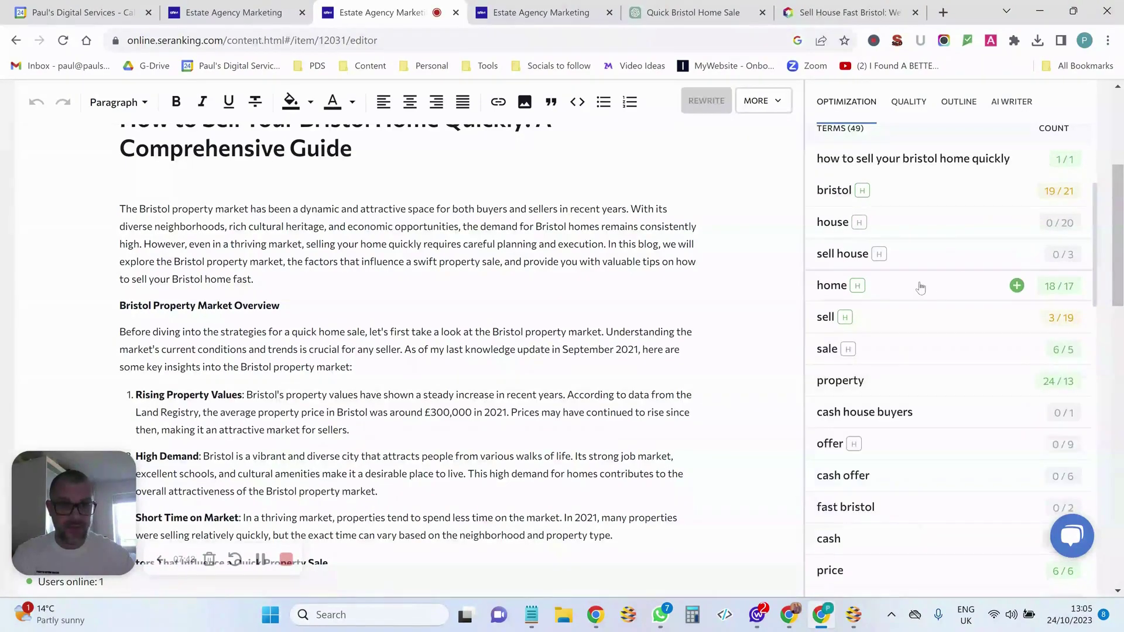
Go further through the suggested terms and set the term "solicitor" to be ignored
{"action": "scroll", "coordinate": [925, 326], "scroll_direction": "down", "scroll_amount": 1}
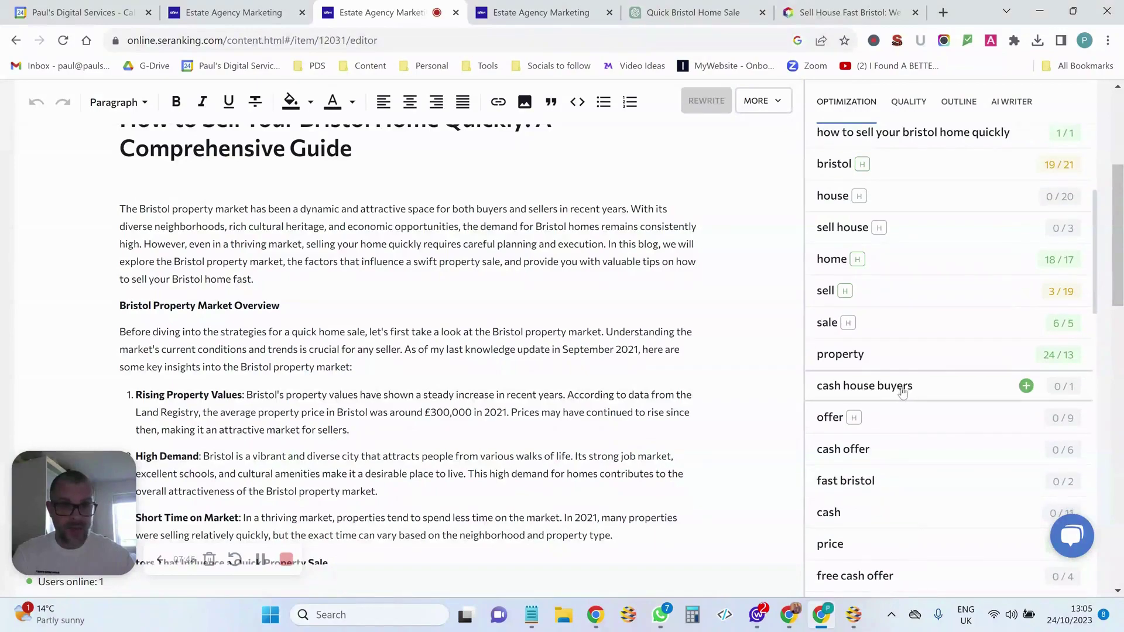
{"action": "scroll", "coordinate": [903, 393], "scroll_direction": "down", "scroll_amount": 2}
{"action": "scroll", "coordinate": [892, 303], "scroll_direction": "down", "scroll_amount": 2}
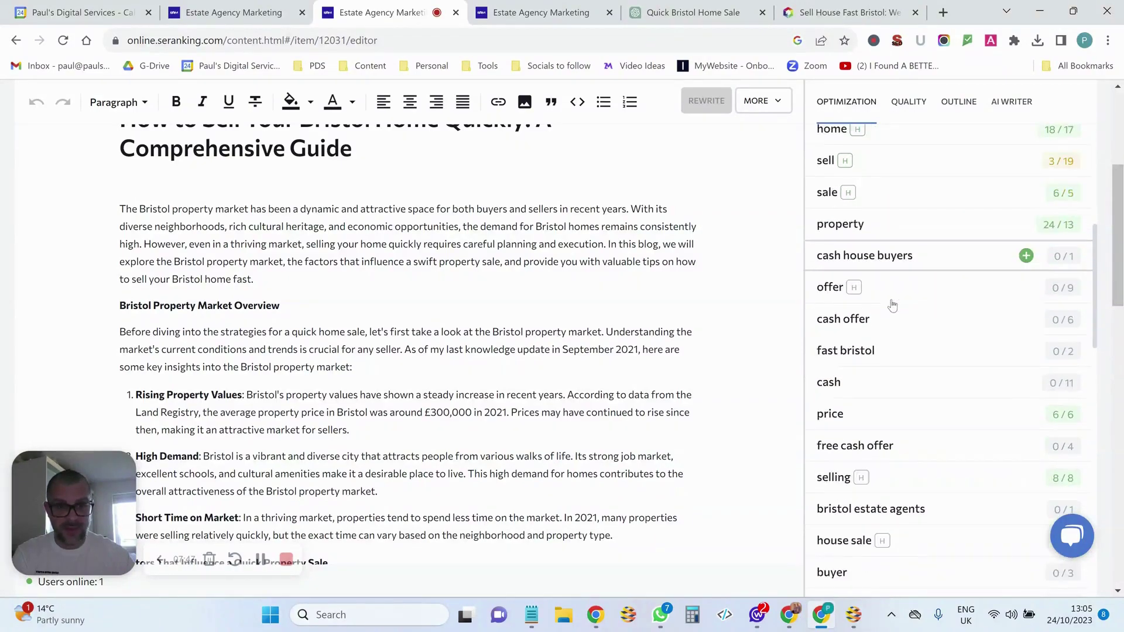
{"action": "scroll", "coordinate": [922, 410], "scroll_direction": "down", "scroll_amount": 1}
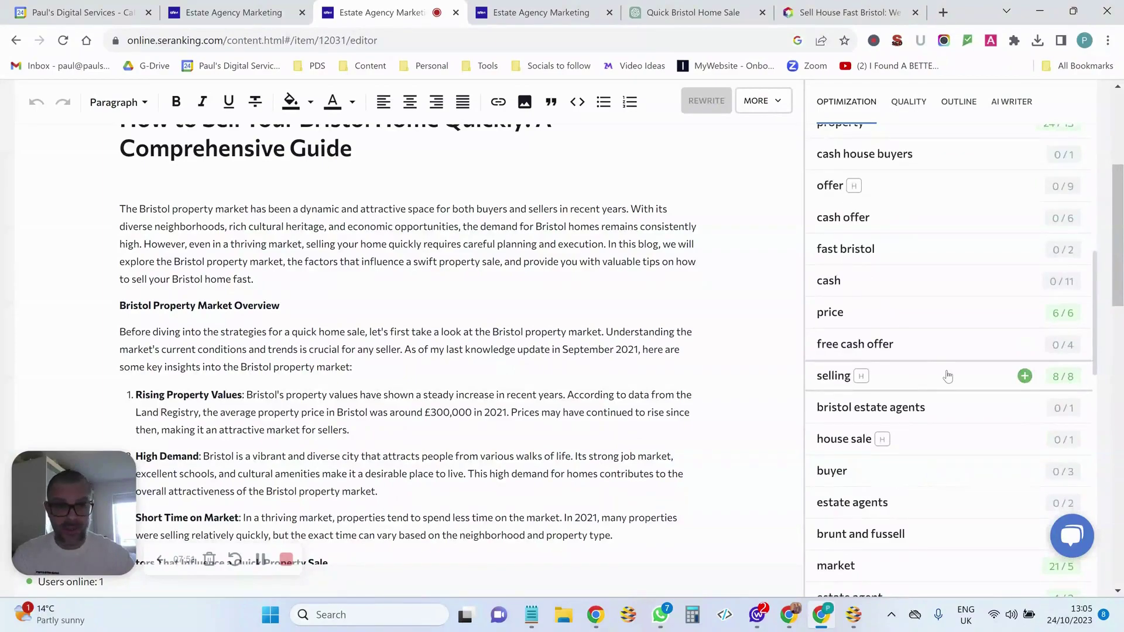
{"action": "scroll", "coordinate": [940, 374], "scroll_direction": "down", "scroll_amount": 1}
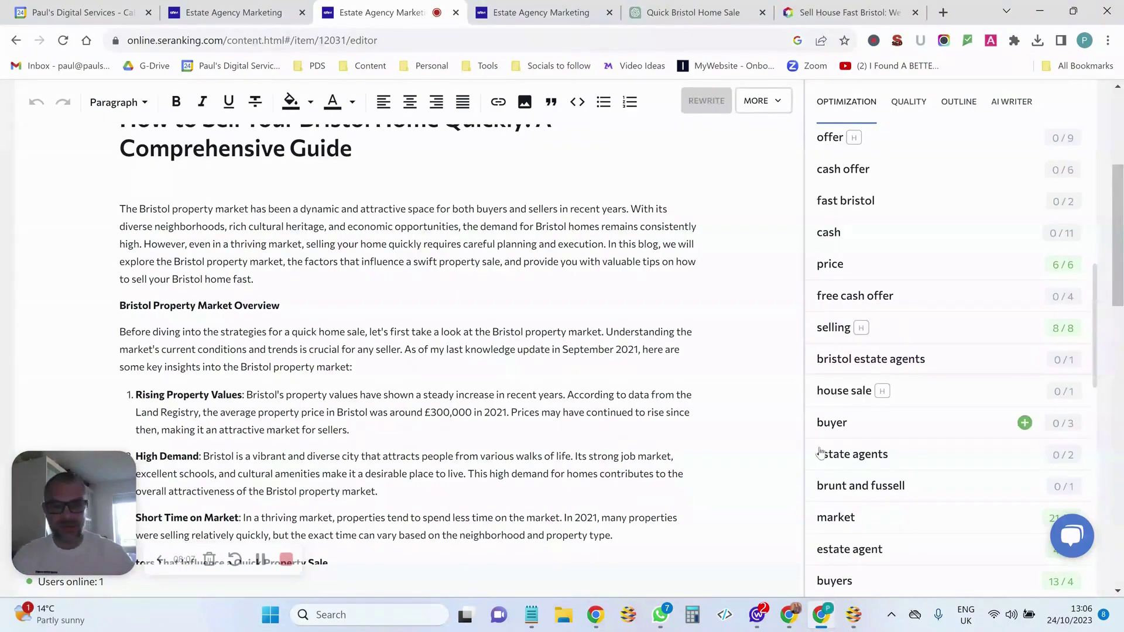
{"action": "scroll", "coordinate": [909, 431], "scroll_direction": "down", "scroll_amount": 1}
{"action": "scroll", "coordinate": [909, 431], "scroll_direction": "down", "scroll_amount": 4}
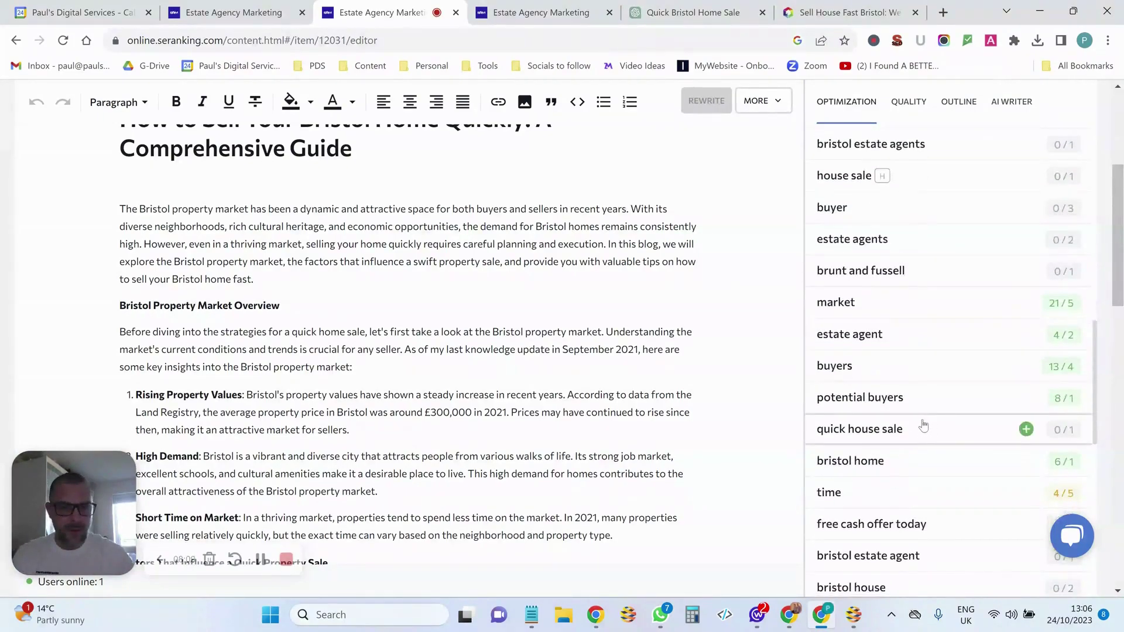
{"action": "scroll", "coordinate": [894, 420], "scroll_direction": "down", "scroll_amount": 3}
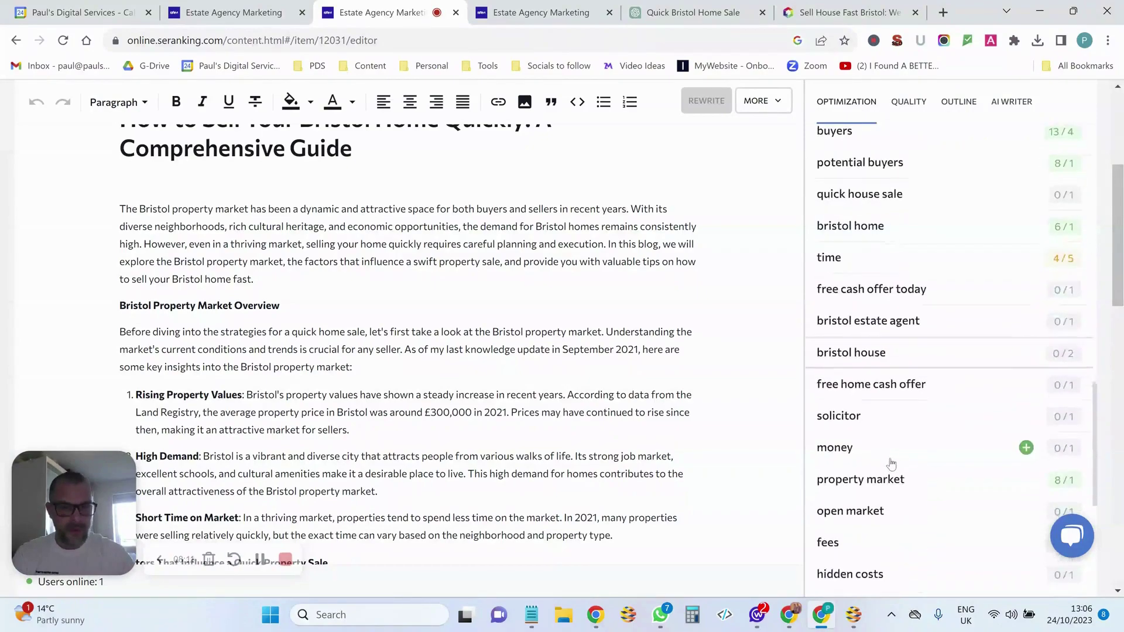
{"action": "left_click", "coordinate": [888, 427]}
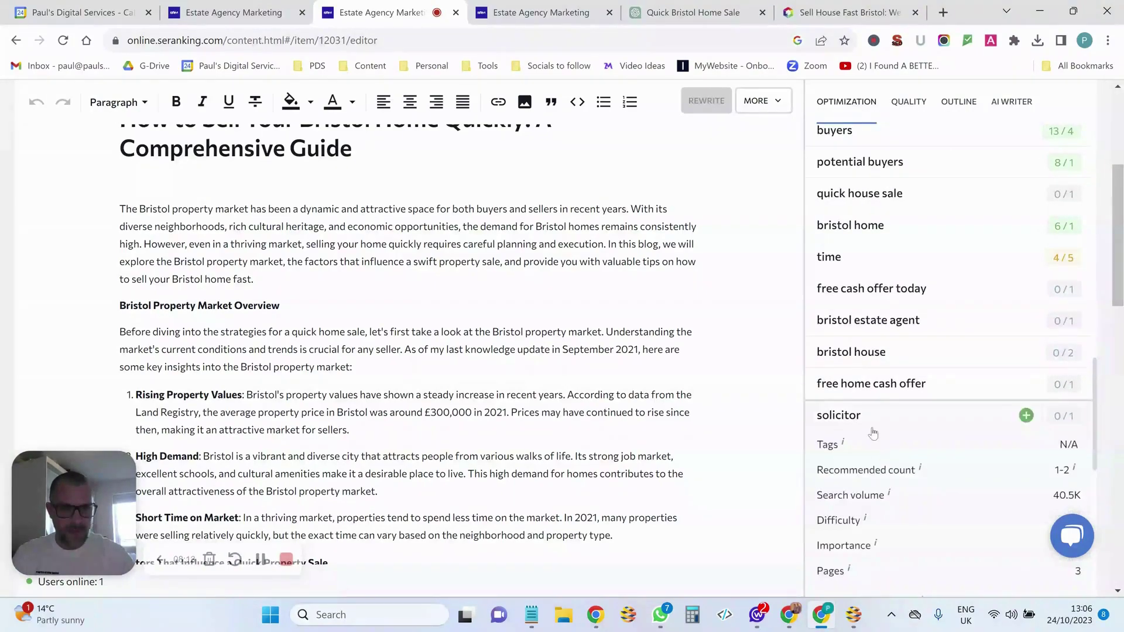
{"action": "scroll", "coordinate": [929, 519], "scroll_direction": "down", "scroll_amount": 4}
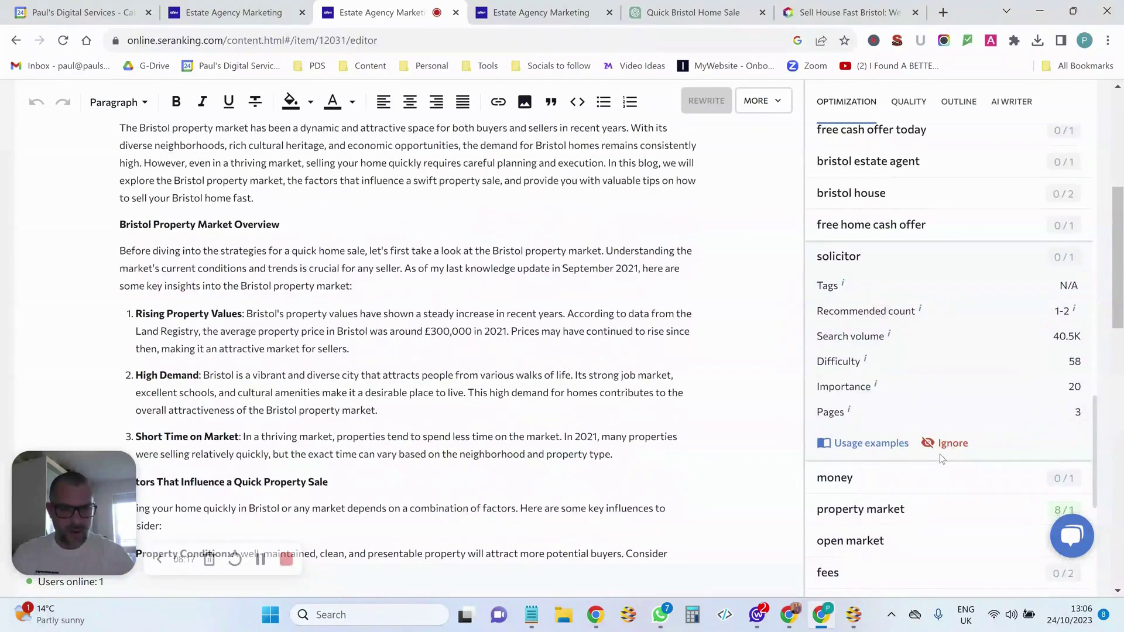
{"action": "left_click", "coordinate": [952, 445]}
Check the remaining suggested terms, then review the content score and the recommended word and heading counts
{"action": "scroll", "coordinate": [913, 422], "scroll_direction": "down", "scroll_amount": 2}
{"action": "scroll", "coordinate": [872, 398], "scroll_direction": "down", "scroll_amount": 3}
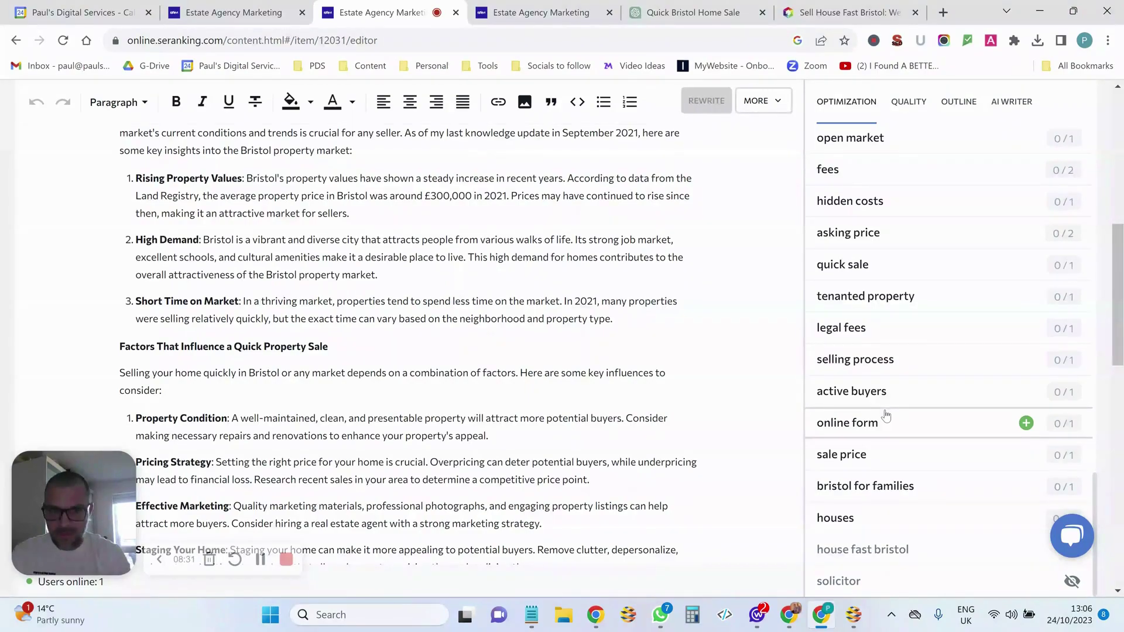
{"action": "scroll", "coordinate": [886, 415], "scroll_direction": "up", "scroll_amount": 20}
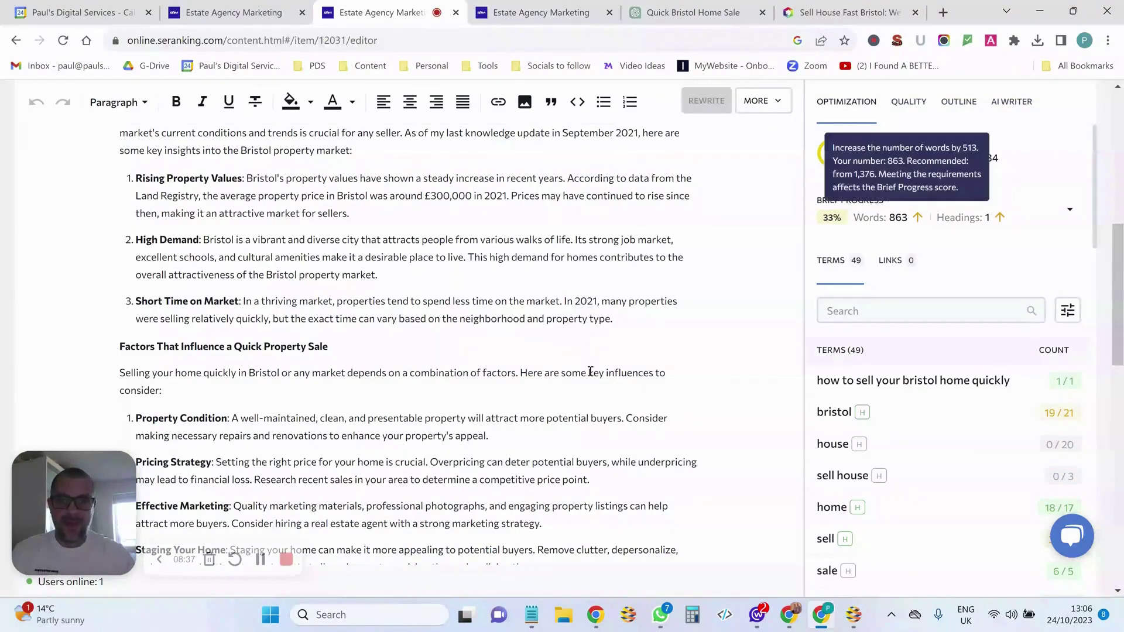
{"action": "scroll", "coordinate": [281, 370], "scroll_direction": "up", "scroll_amount": 8}
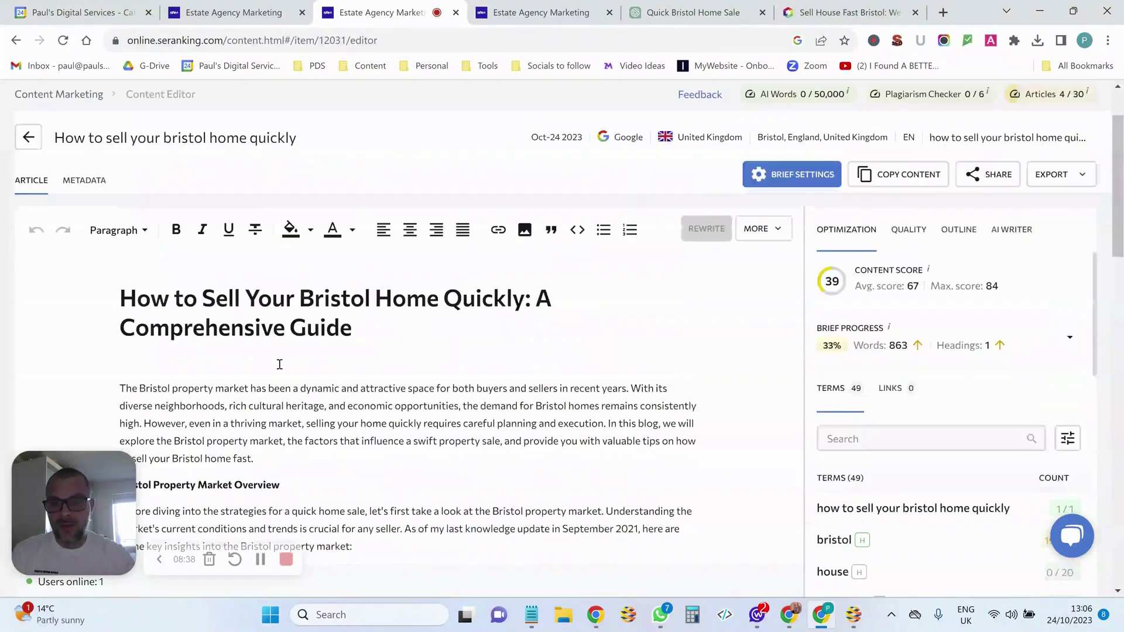
{"action": "scroll", "coordinate": [370, 350], "scroll_direction": "down", "scroll_amount": 1}
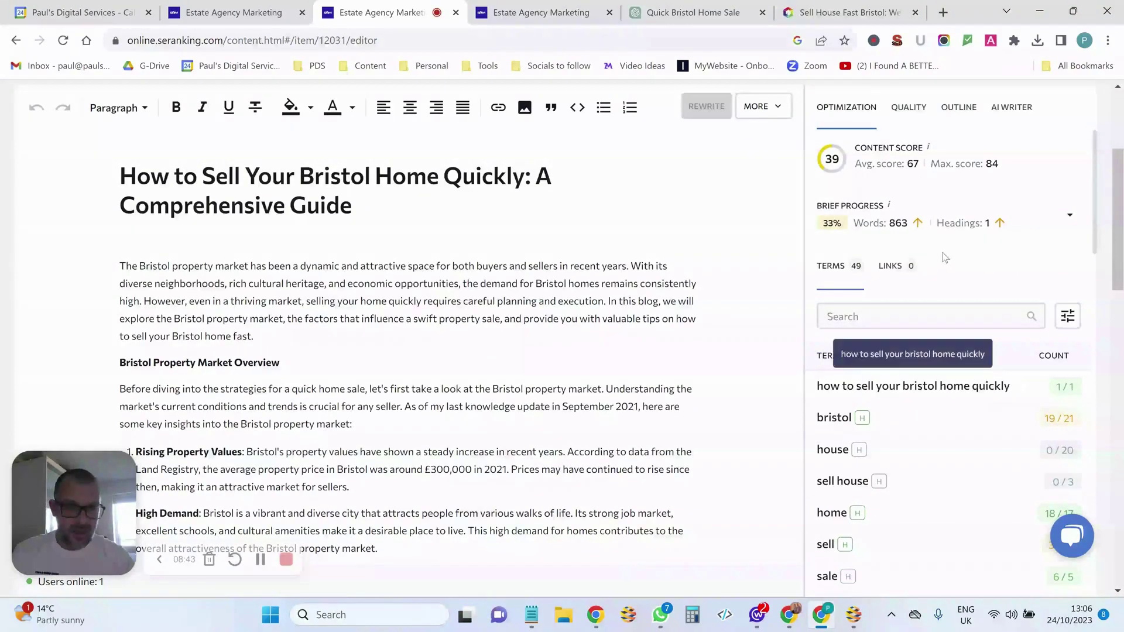
{"action": "scroll", "coordinate": [980, 270], "scroll_direction": "down", "scroll_amount": 1}
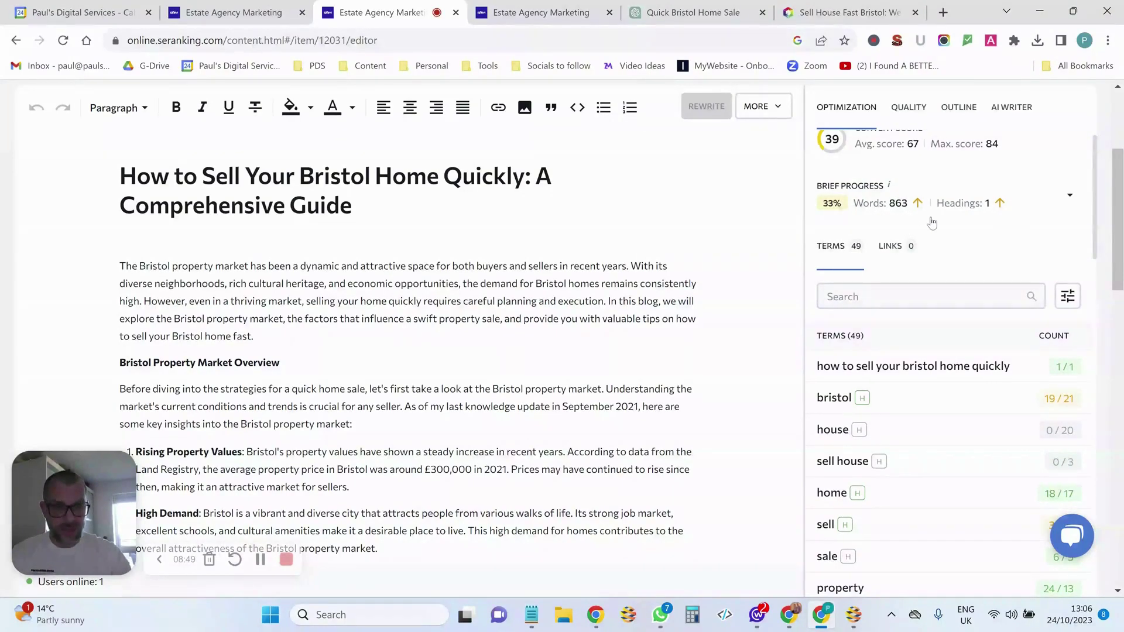
{"action": "scroll", "coordinate": [931, 223], "scroll_direction": "down", "scroll_amount": 2}
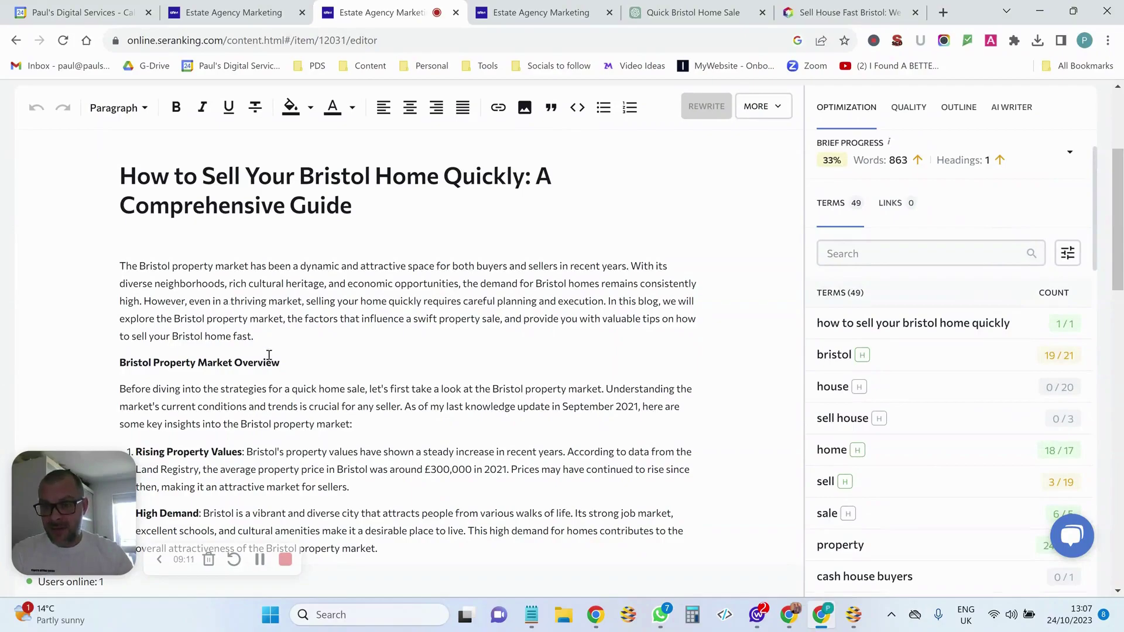
Format the "Bristol Property Market Overview" line in the article as Heading 2
{"action": "left_click_drag", "start_coordinate": [297, 363], "coordinate": [101, 363]}
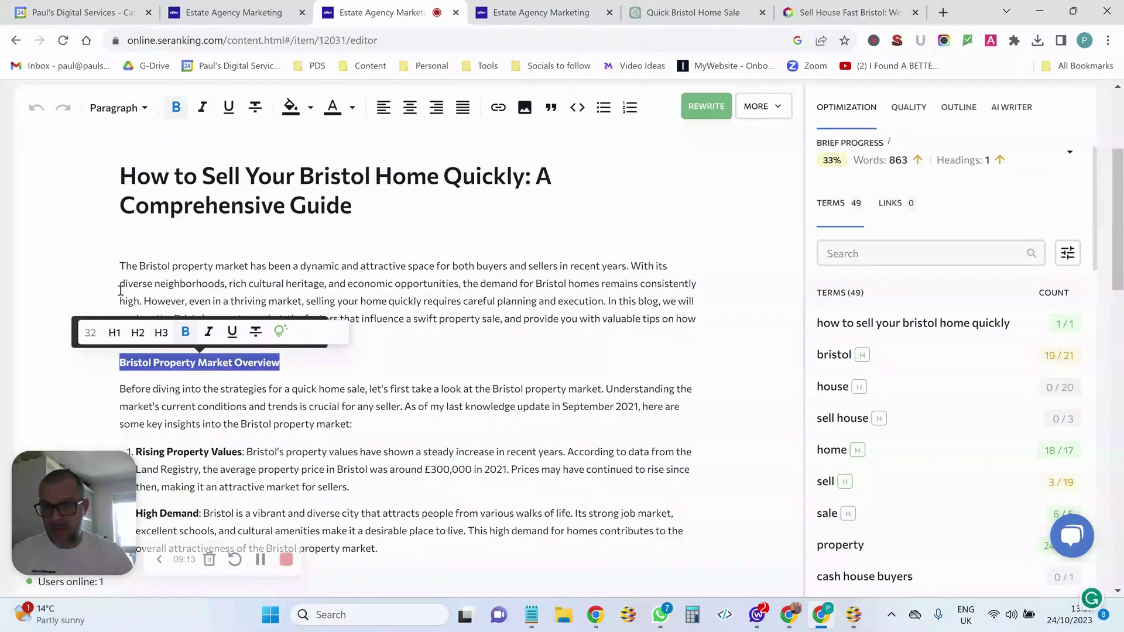
{"action": "left_click", "coordinate": [139, 332]}
{"action": "scroll", "coordinate": [181, 331], "scroll_direction": "down", "scroll_amount": 6}
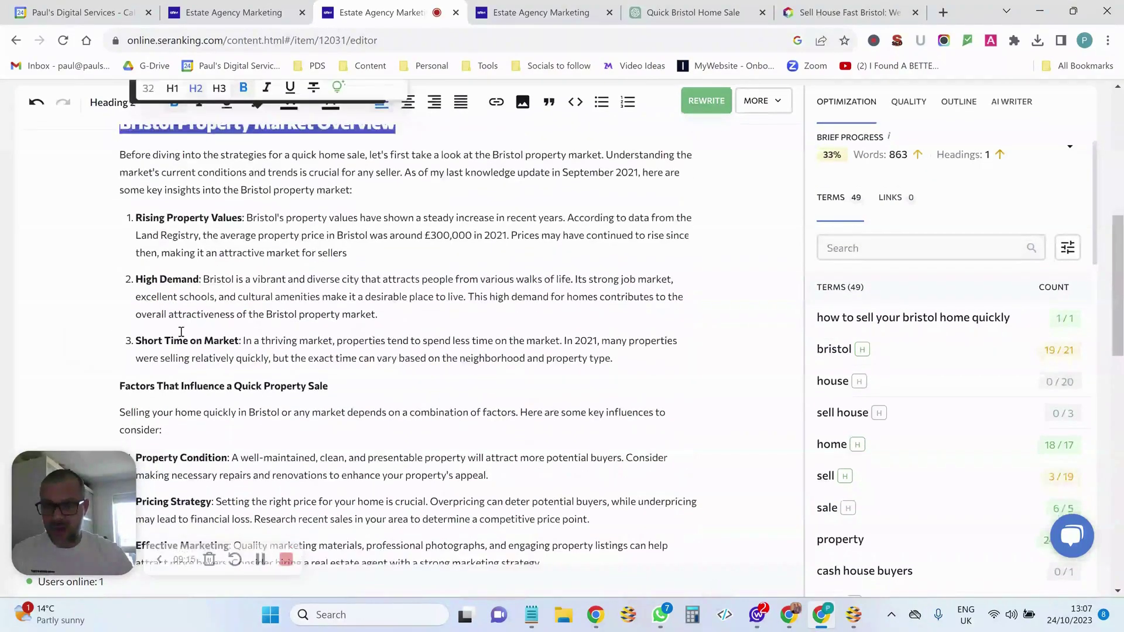
{"action": "left_click_drag", "start_coordinate": [346, 246], "coordinate": [76, 258]}
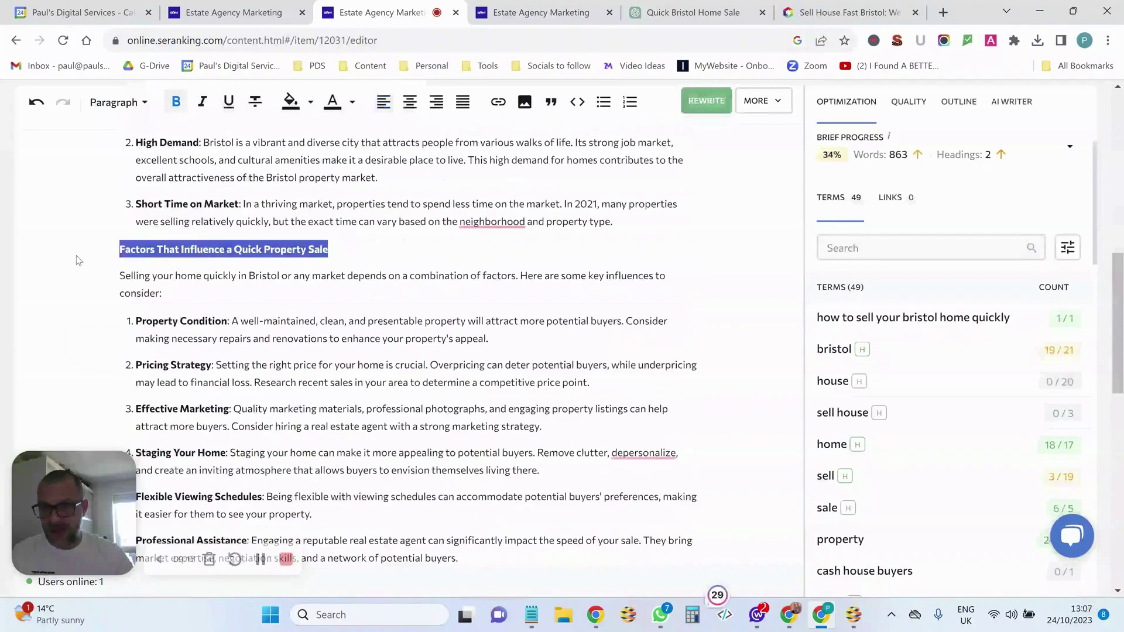
{"action": "scroll", "coordinate": [162, 129], "scroll_direction": "down", "scroll_amount": 10}
{"action": "scroll", "coordinate": [262, 237], "scroll_direction": "up", "scroll_amount": 3}
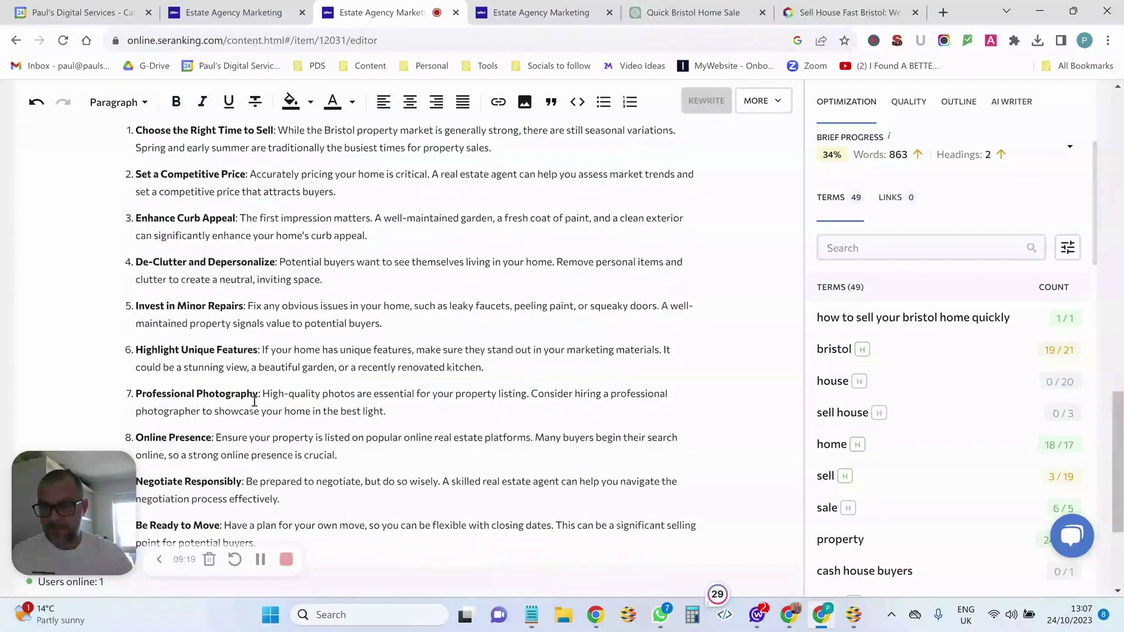
{"action": "left_click_drag", "start_coordinate": [316, 171], "coordinate": [119, 172]}
{"action": "left_click", "coordinate": [117, 101]}
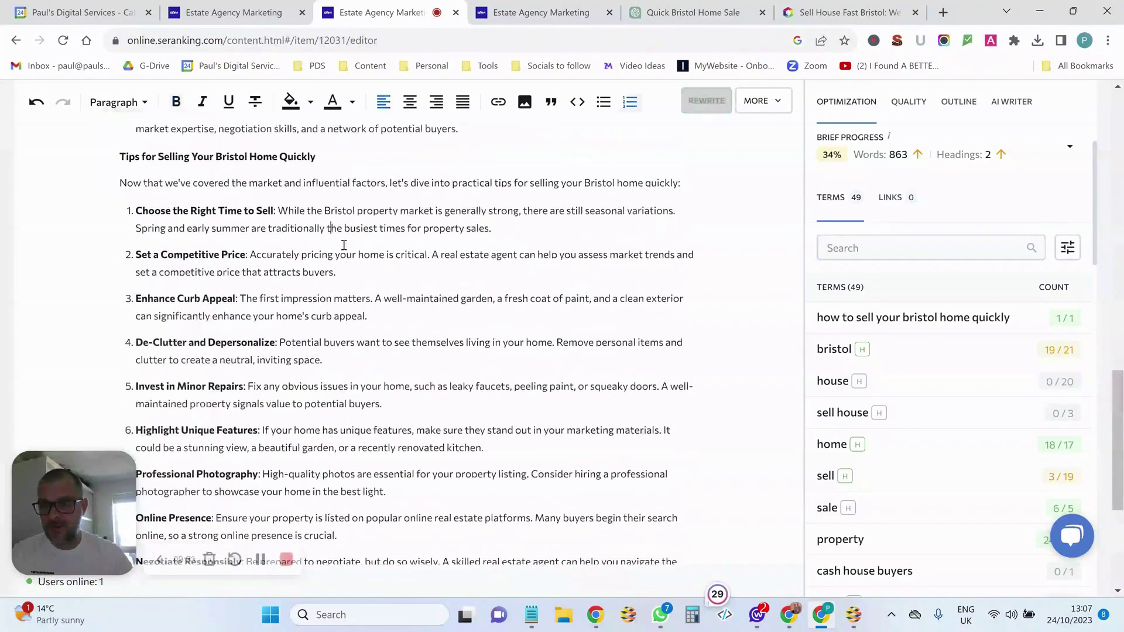
Format the "Tips for Selling Your Bristol Home Quickly" line as Heading 2
{"action": "scroll", "coordinate": [252, 280], "scroll_direction": "up", "scroll_amount": 2}
{"action": "left_click_drag", "start_coordinate": [315, 278], "coordinate": [120, 278]}
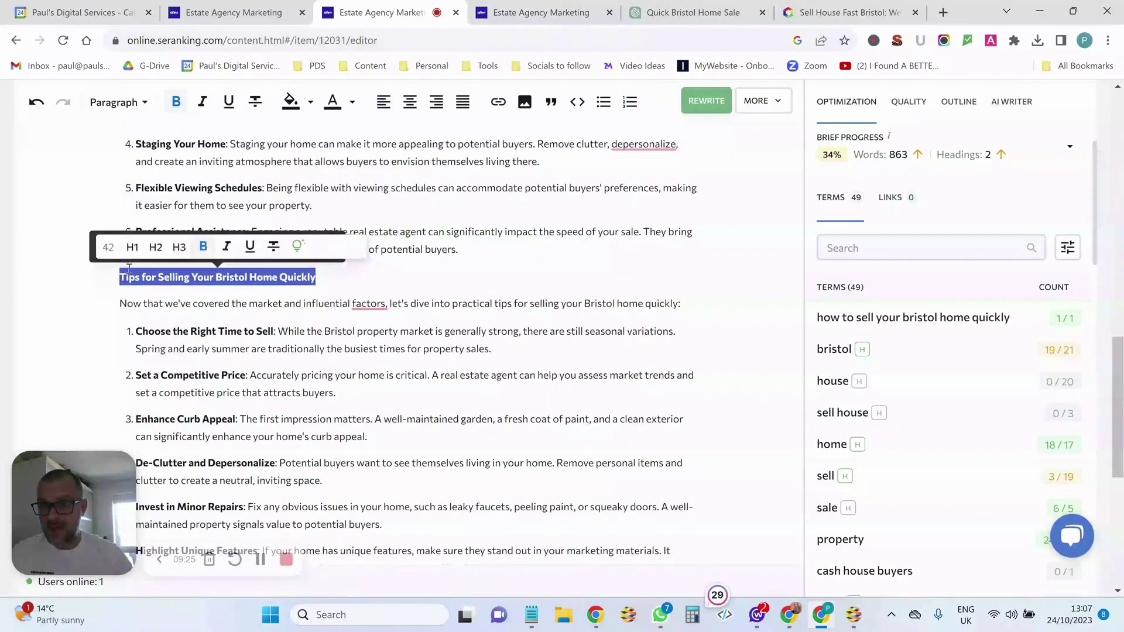
{"action": "left_click", "coordinate": [155, 248]}
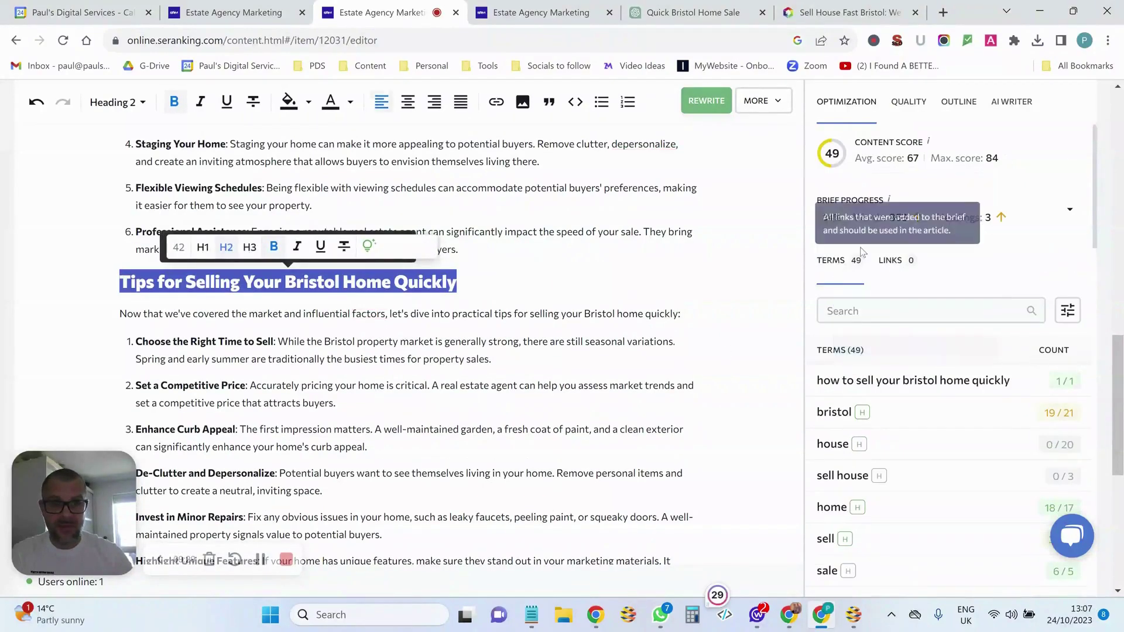
Format the "Conclusion" line at the article's end as Heading 2 and review the updated content score
{"action": "scroll", "coordinate": [437, 360], "scroll_direction": "down", "scroll_amount": 3}
{"action": "scroll", "coordinate": [437, 360], "scroll_direction": "down", "scroll_amount": 3}
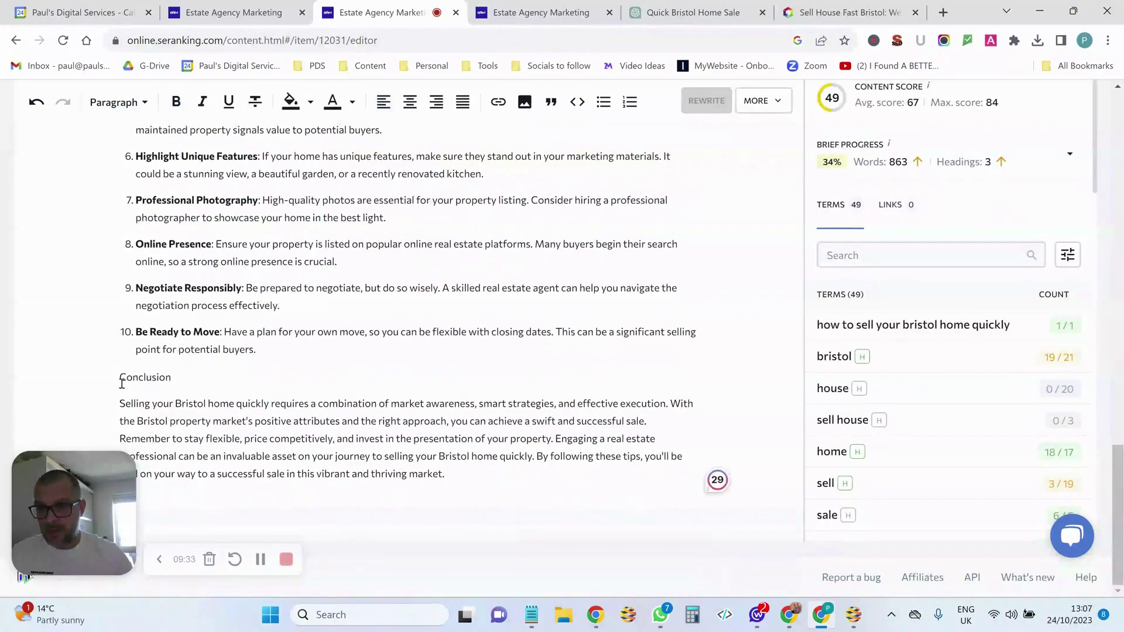
{"action": "double_click", "coordinate": [124, 378]}
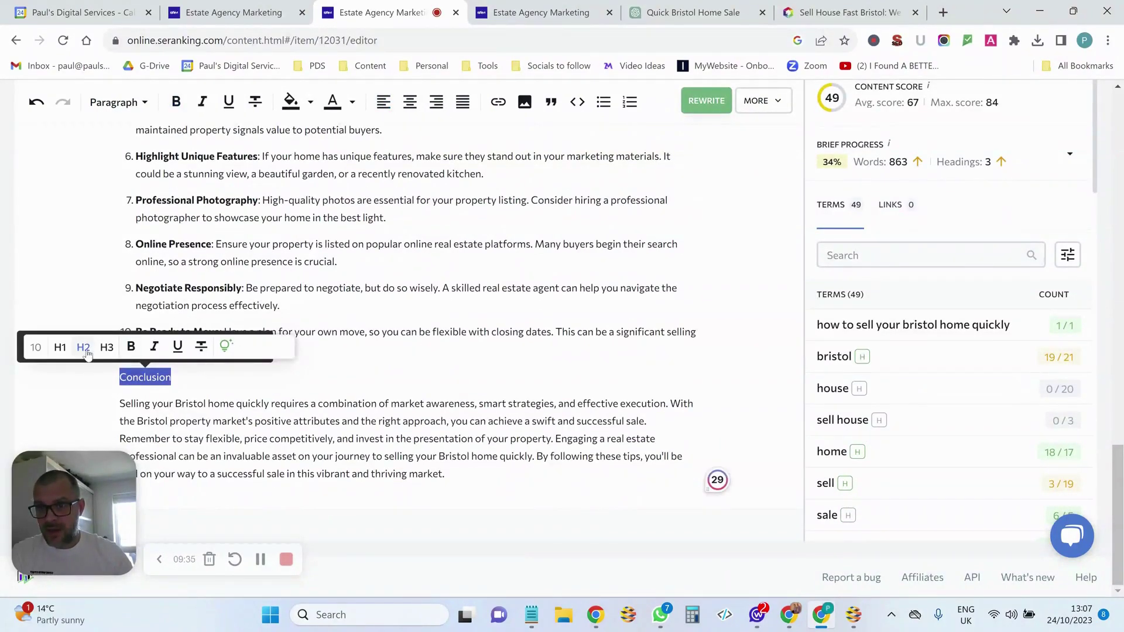
{"action": "left_click", "coordinate": [83, 347]}
{"action": "scroll", "coordinate": [337, 344], "scroll_direction": "up", "scroll_amount": 2}
{"action": "scroll", "coordinate": [337, 345], "scroll_direction": "up", "scroll_amount": 10}
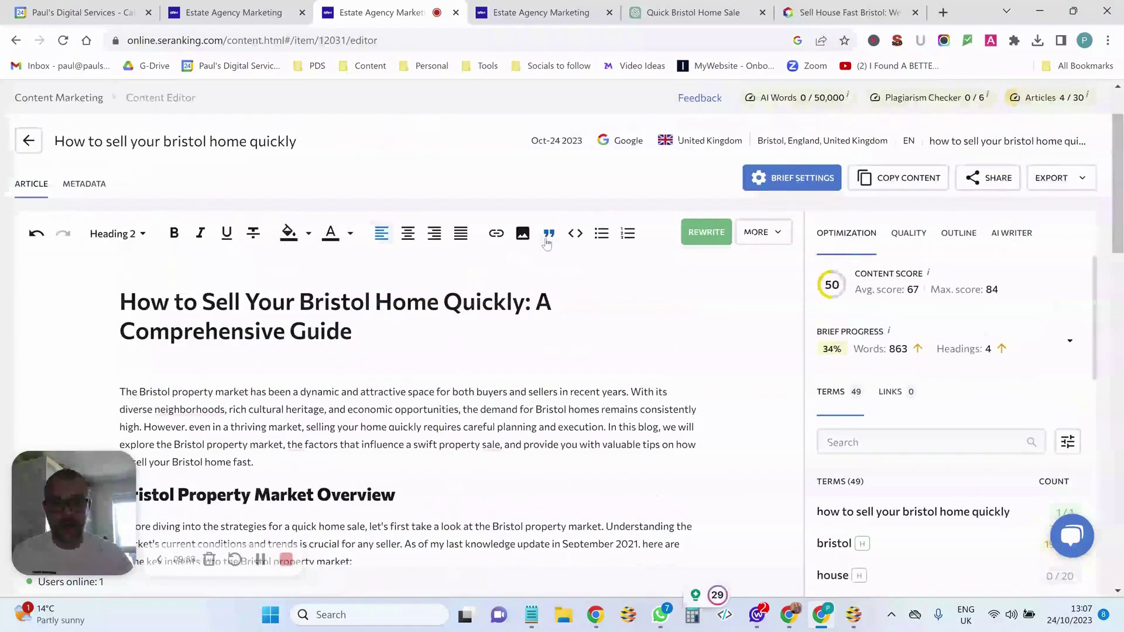
{"action": "scroll", "coordinate": [556, 272], "scroll_direction": "down", "scroll_amount": 1}
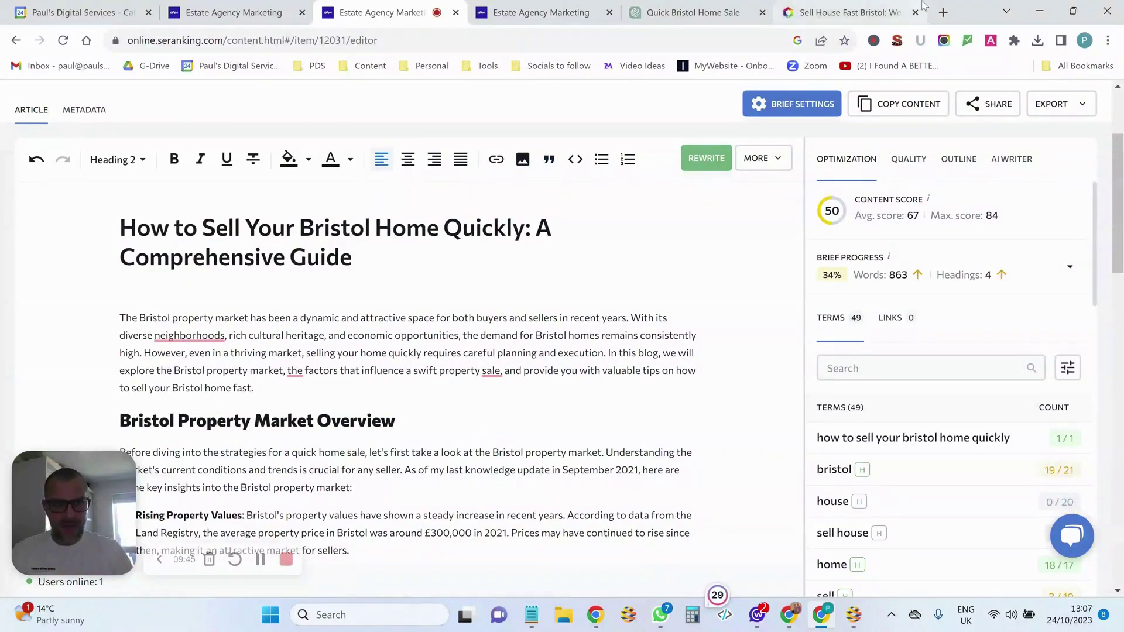
{"action": "left_click", "coordinate": [1040, 12]}
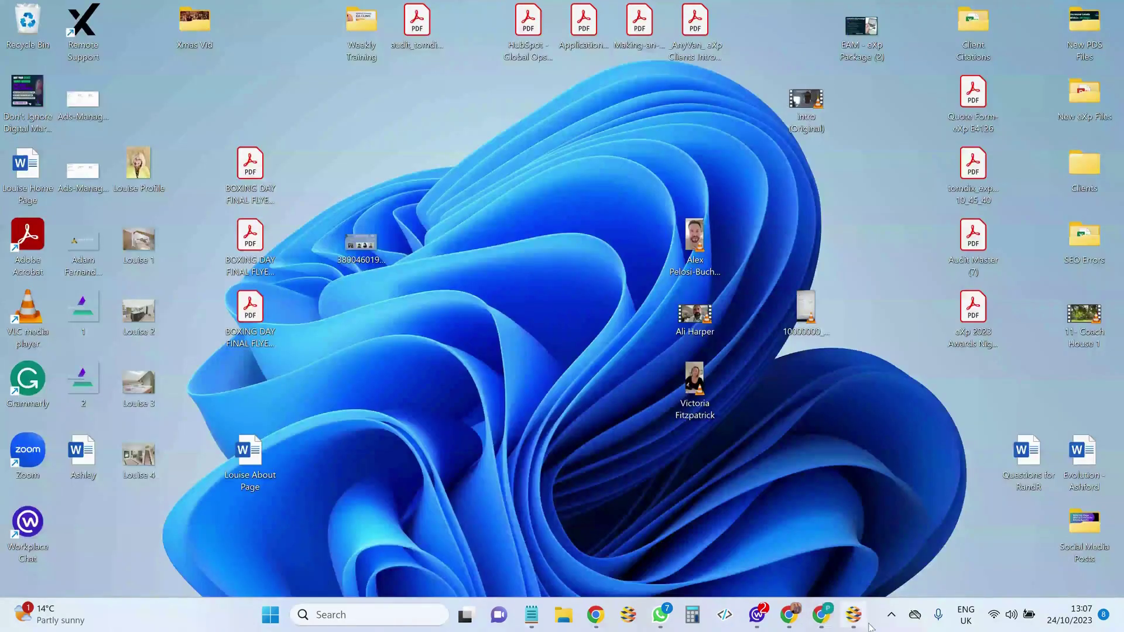
{"action": "left_click", "coordinate": [821, 615]}
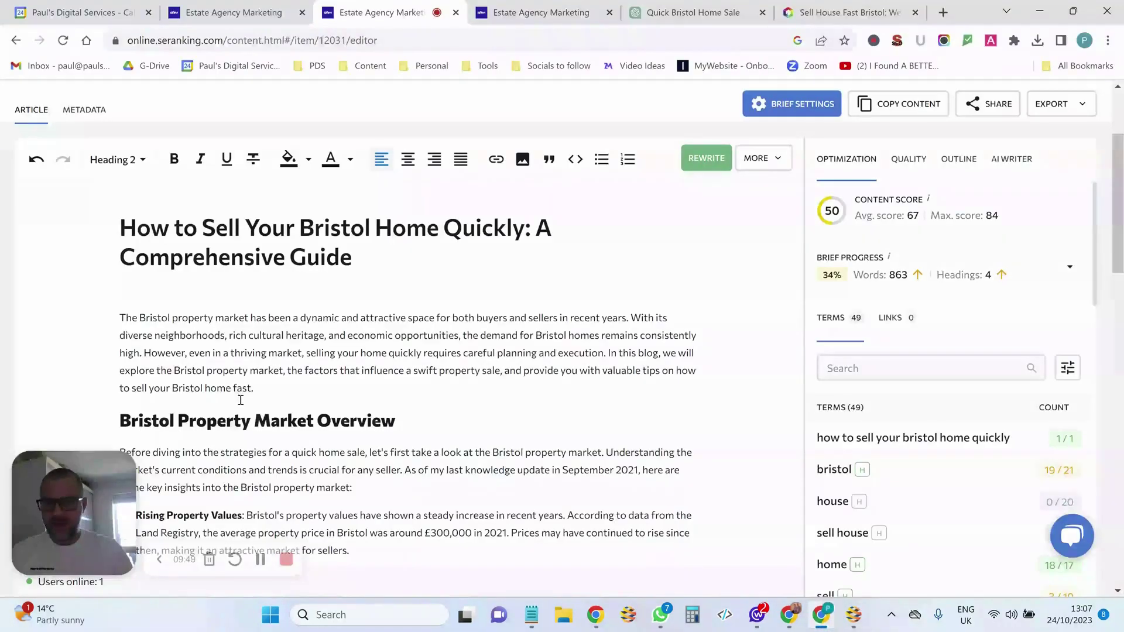
{"action": "scroll", "coordinate": [226, 334], "scroll_direction": "down", "scroll_amount": 2}
{"action": "left_click", "coordinate": [282, 295]}
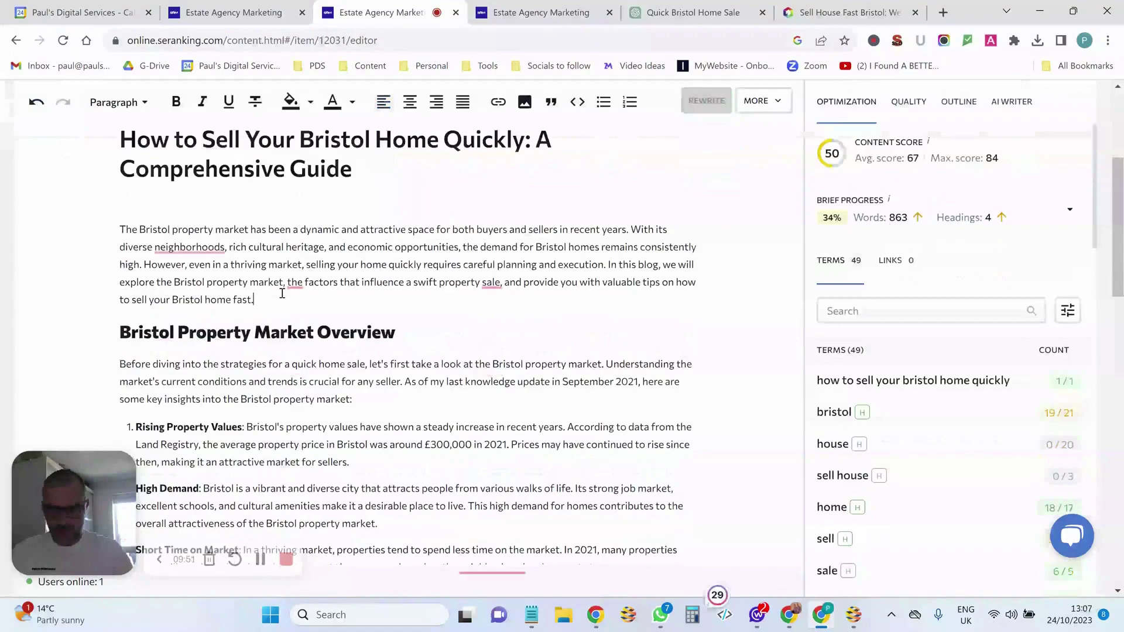
{"action": "key", "text": "Return"}
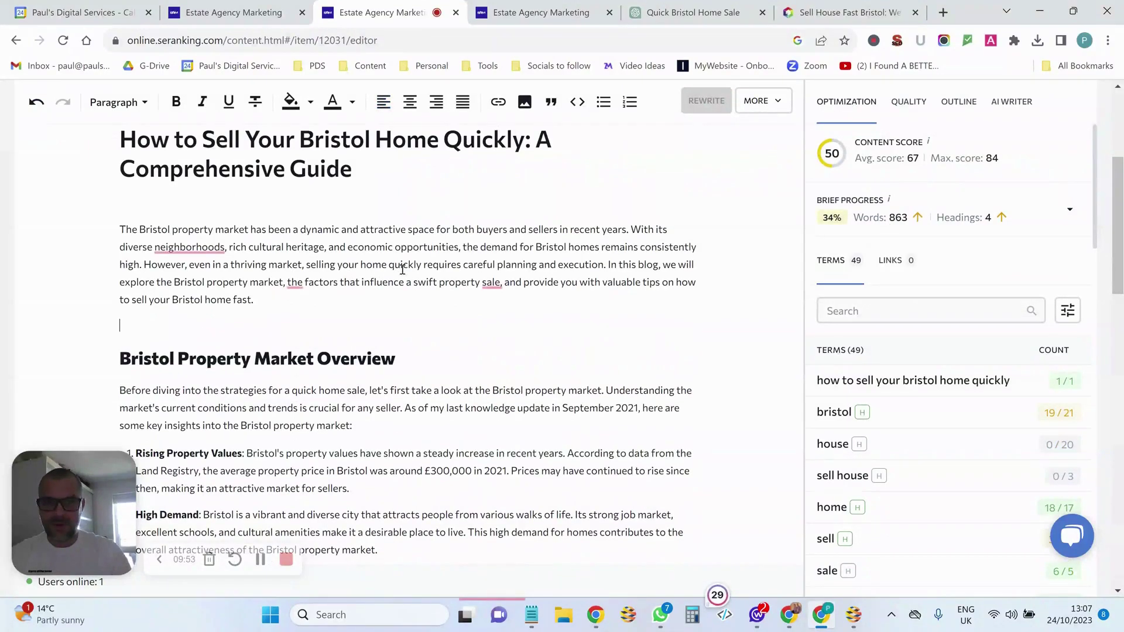
{"action": "left_click", "coordinate": [525, 103]}
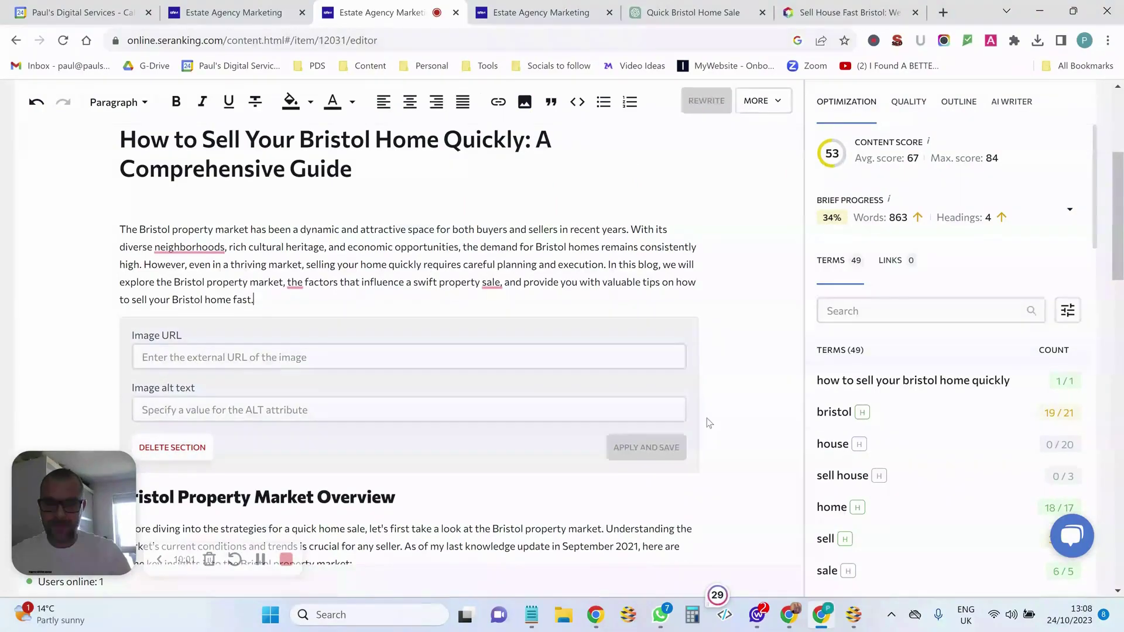
{"action": "left_click", "coordinate": [172, 446]}
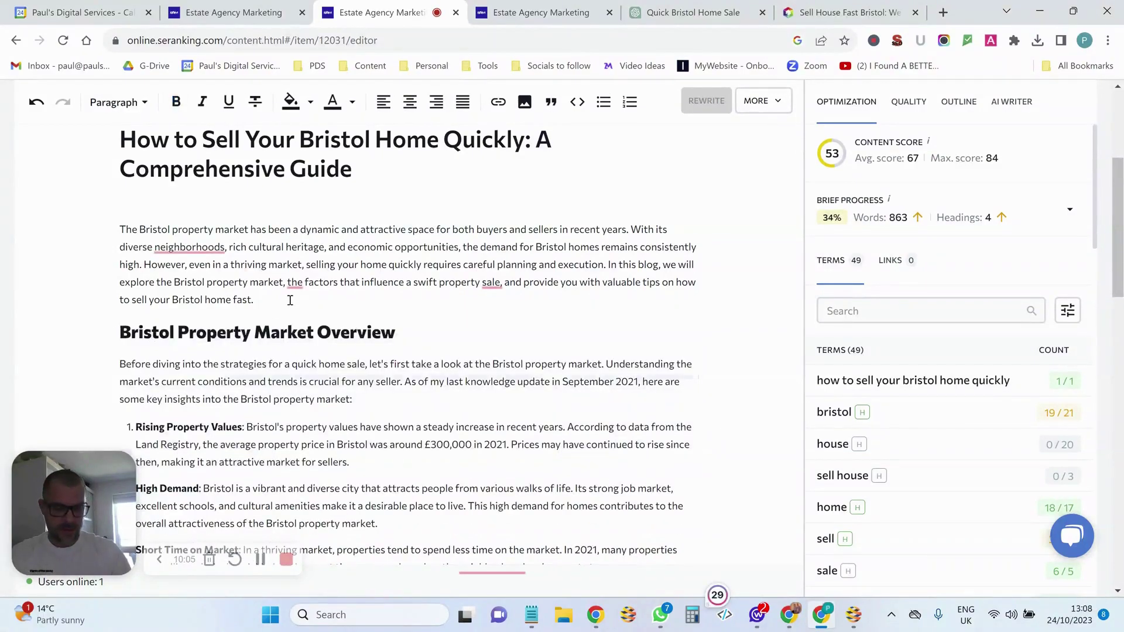
Add an empty image block between the introduction paragraph and the "Bristol Property Market Overview" heading
{"action": "key", "text": "Return"}
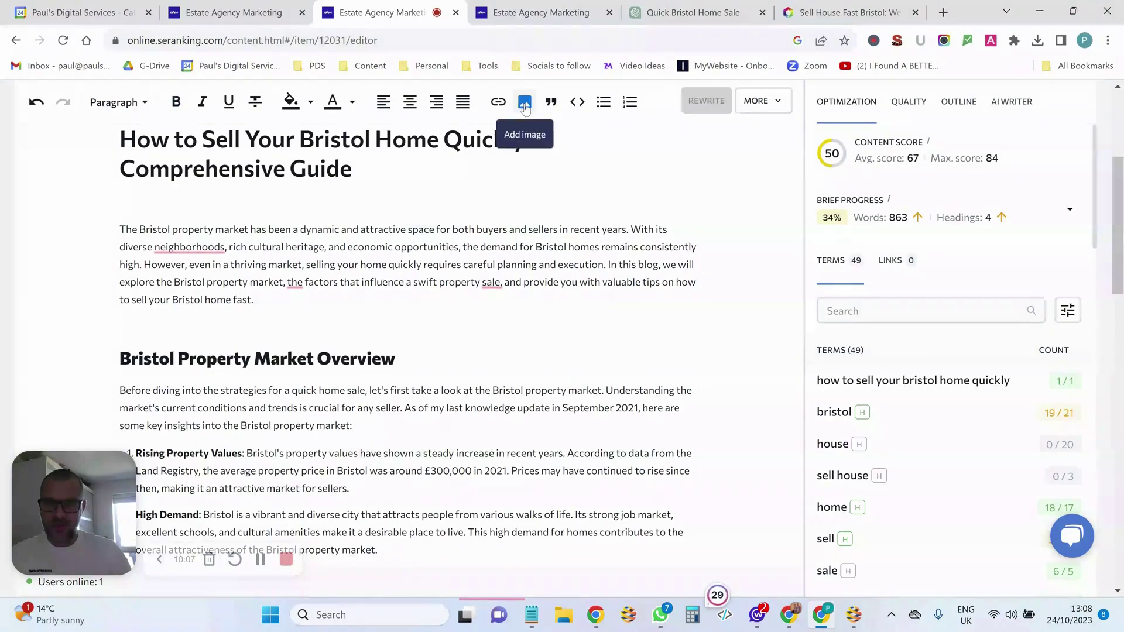
{"action": "left_click", "coordinate": [525, 106]}
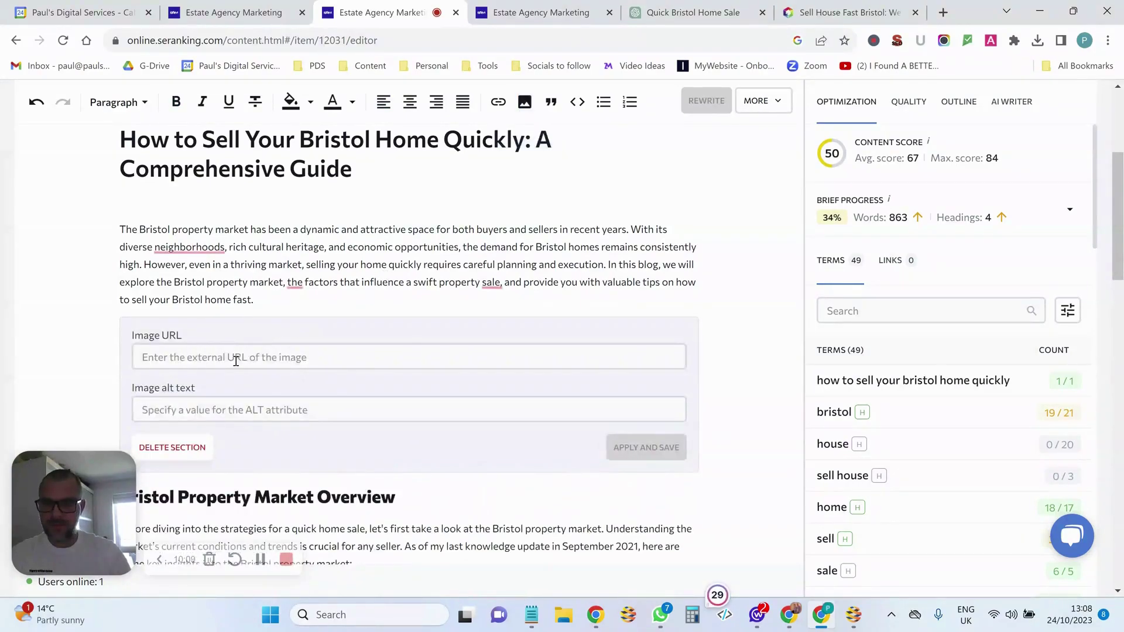
{"action": "scroll", "coordinate": [236, 359], "scroll_direction": "down", "scroll_amount": 1}
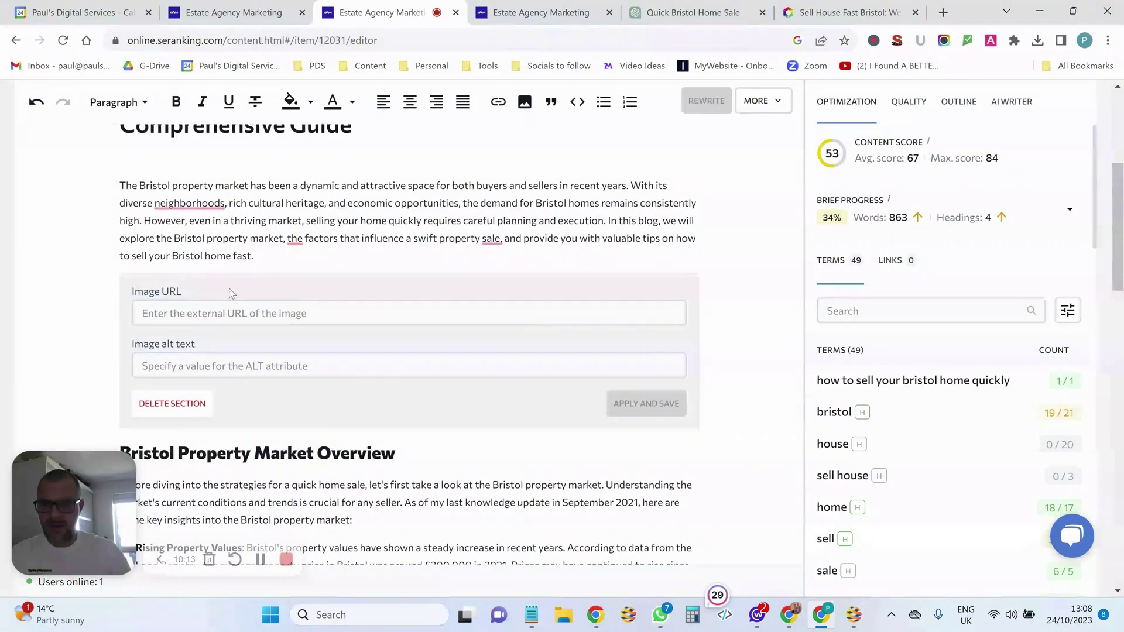
{"action": "triple_click", "coordinate": [335, 282]}
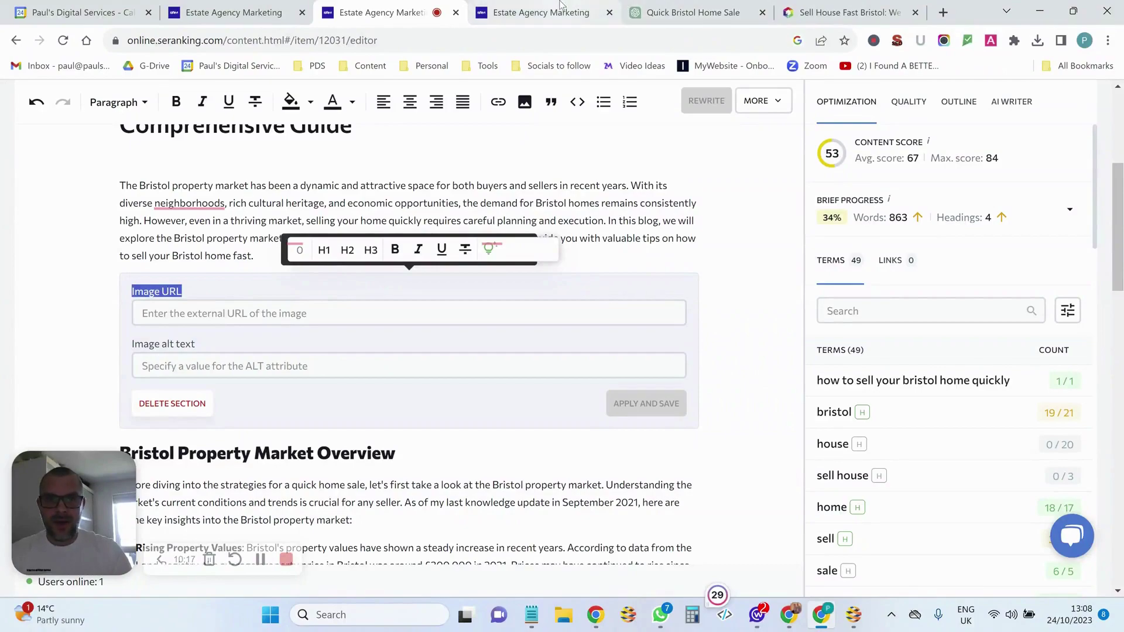
Copy the image address of the Bristol suspension bridge photo on the competitor's Sell House Fast Bristol page
{"action": "left_click", "coordinate": [849, 12]}
{"action": "scroll", "coordinate": [579, 242], "scroll_direction": "down", "scroll_amount": 12}
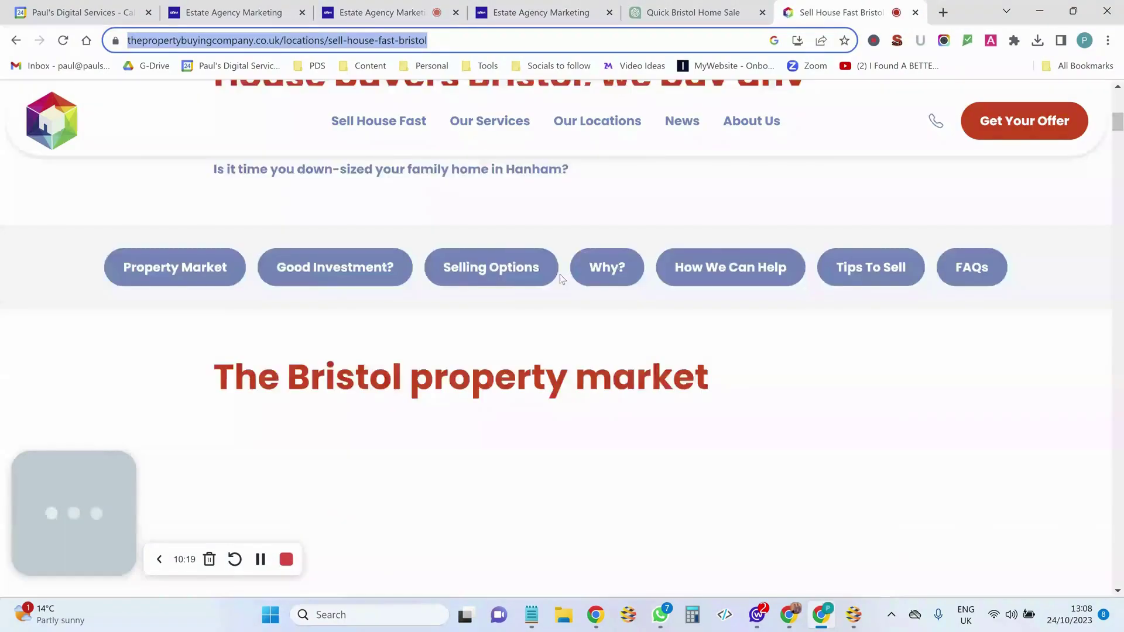
{"action": "right_click", "coordinate": [737, 274]}
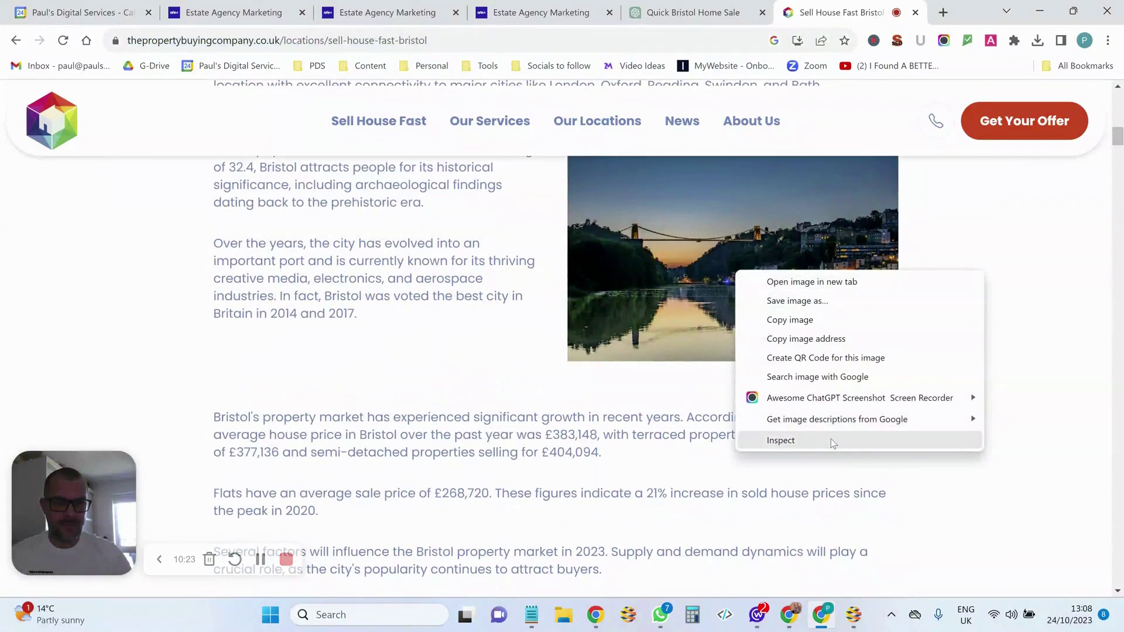
{"action": "left_click", "coordinate": [845, 344]}
Return to the Bristol home article, paste the copied address as the image URL, and apply it without alt text
{"action": "left_click", "coordinate": [582, 14]}
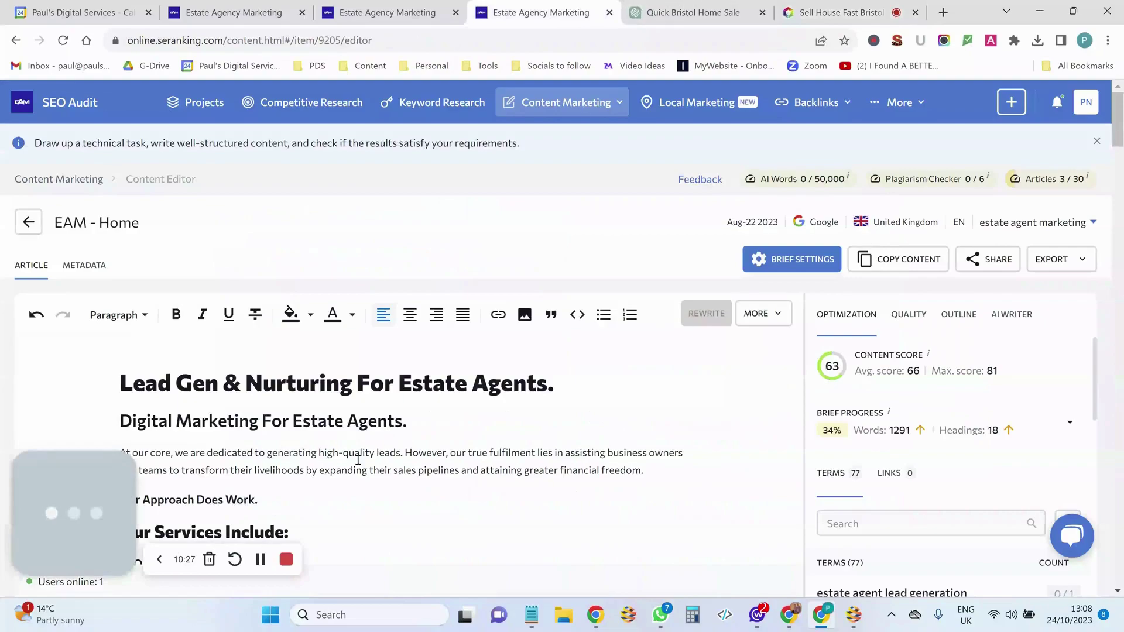
{"action": "scroll", "coordinate": [357, 461], "scroll_direction": "down", "scroll_amount": 3}
{"action": "left_click", "coordinate": [359, 9]}
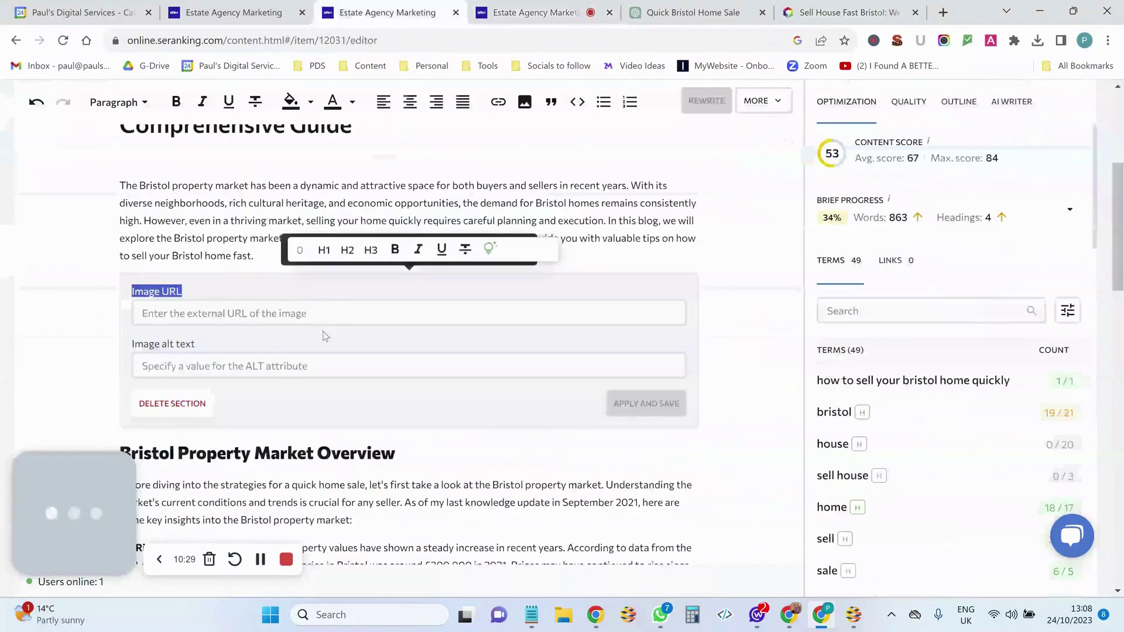
{"action": "left_click", "coordinate": [191, 273]}
{"action": "right_click", "coordinate": [191, 275]}
{"action": "left_click", "coordinate": [234, 386]}
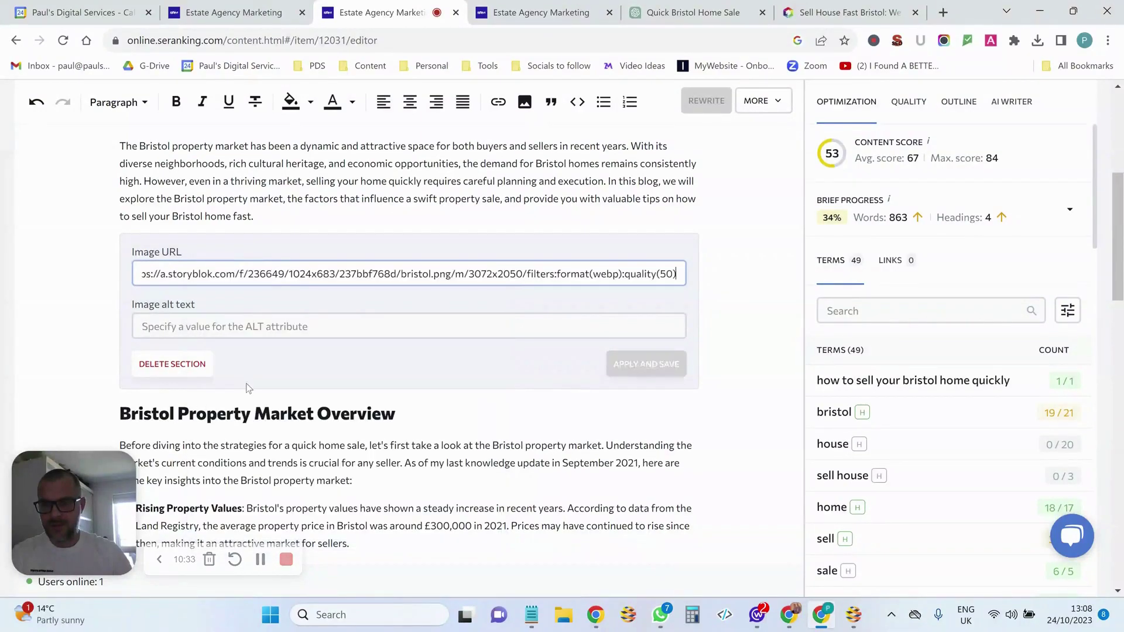
{"action": "left_click", "coordinate": [616, 368]}
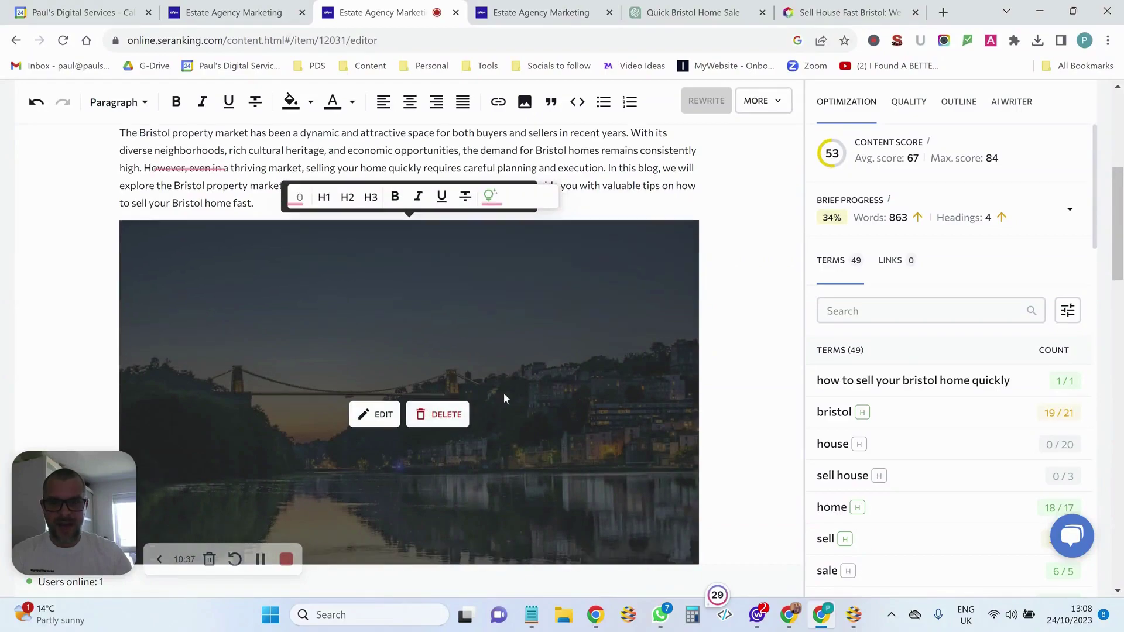
Check the inserted image, then compare the content score with the competitors' average and review the suggested term counts
{"action": "scroll", "coordinate": [503, 392], "scroll_direction": "down", "scroll_amount": 5}
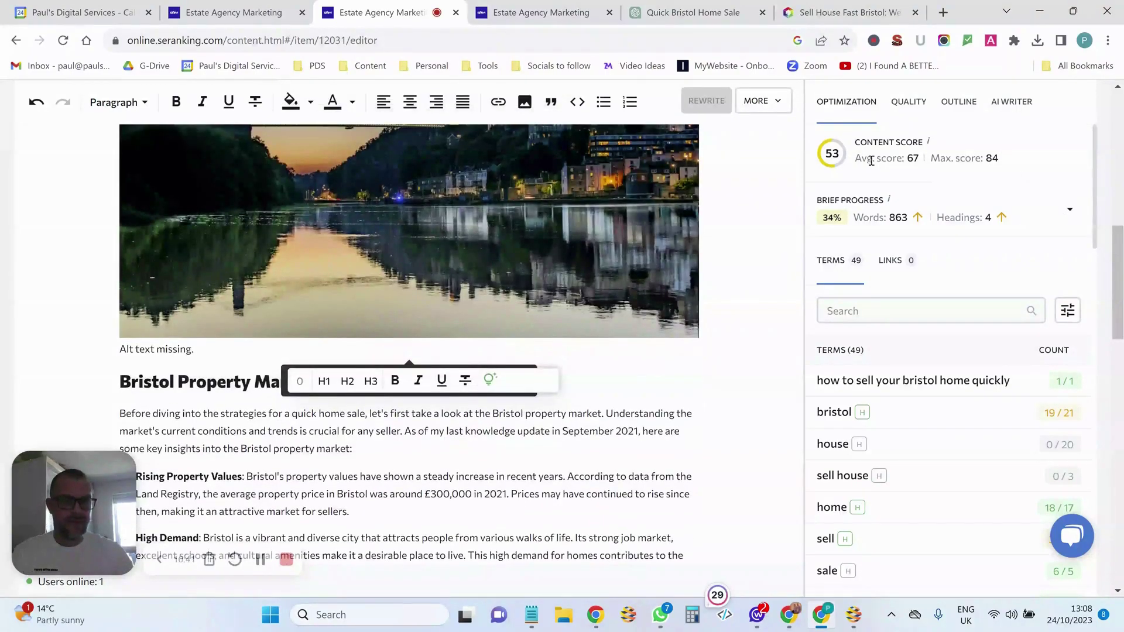
{"action": "left_click_drag", "start_coordinate": [857, 154], "coordinate": [827, 159]}
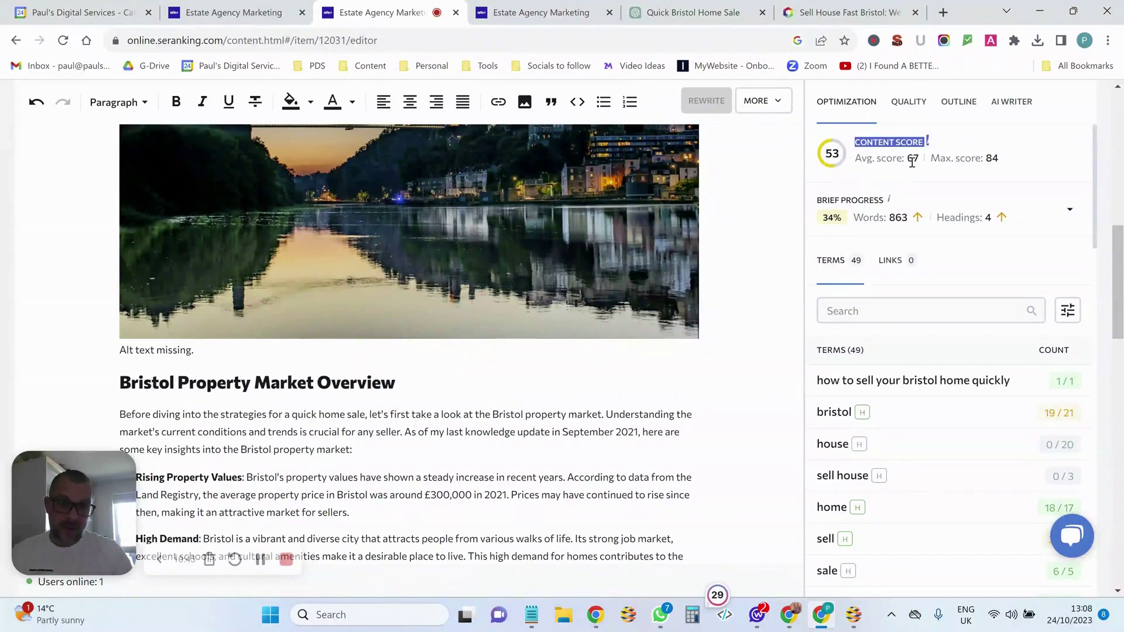
{"action": "left_click_drag", "start_coordinate": [908, 158], "coordinate": [912, 159]}
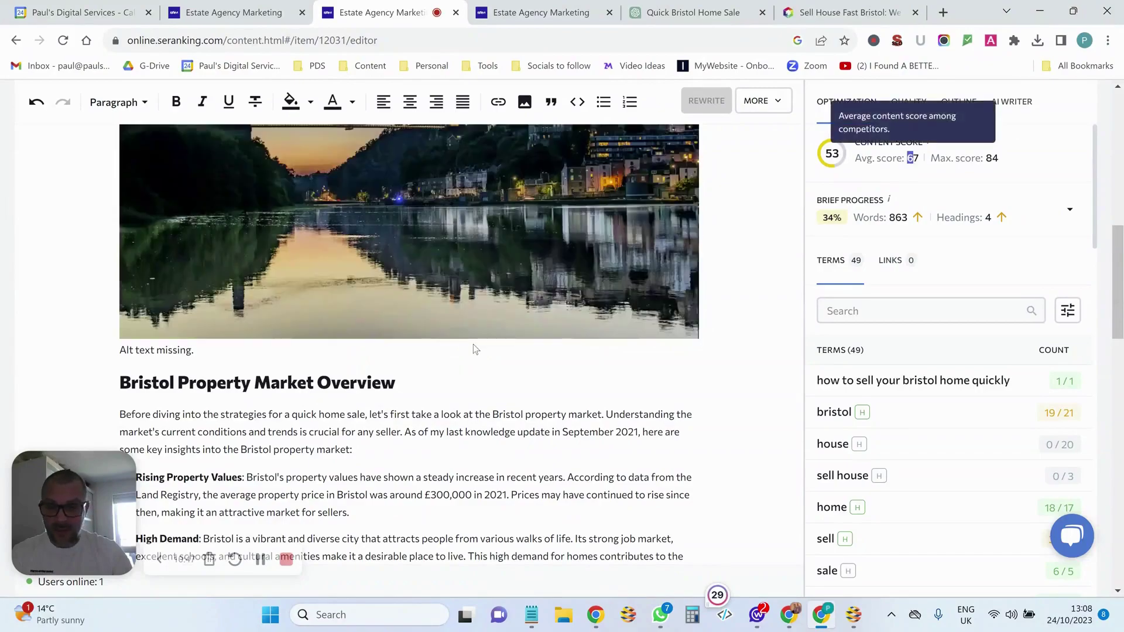
{"action": "scroll", "coordinate": [381, 264], "scroll_direction": "down", "scroll_amount": 3}
{"action": "scroll", "coordinate": [960, 504], "scroll_direction": "down", "scroll_amount": 3}
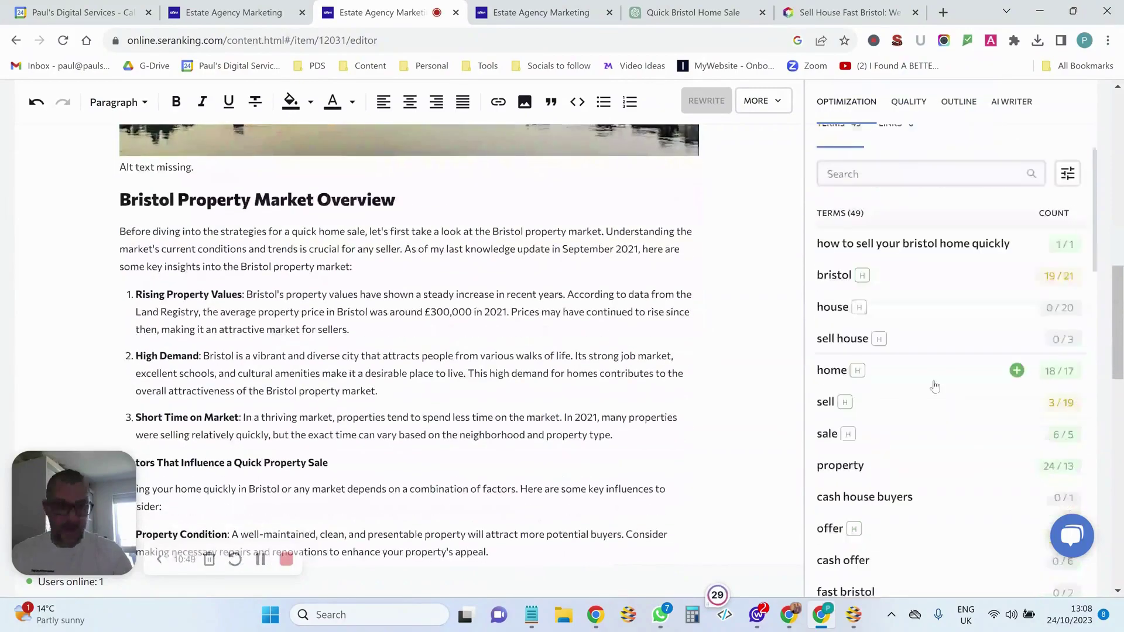
{"action": "scroll", "coordinate": [942, 328], "scroll_direction": "down", "scroll_amount": 1}
{"action": "scroll", "coordinate": [962, 268], "scroll_direction": "down", "scroll_amount": 2}
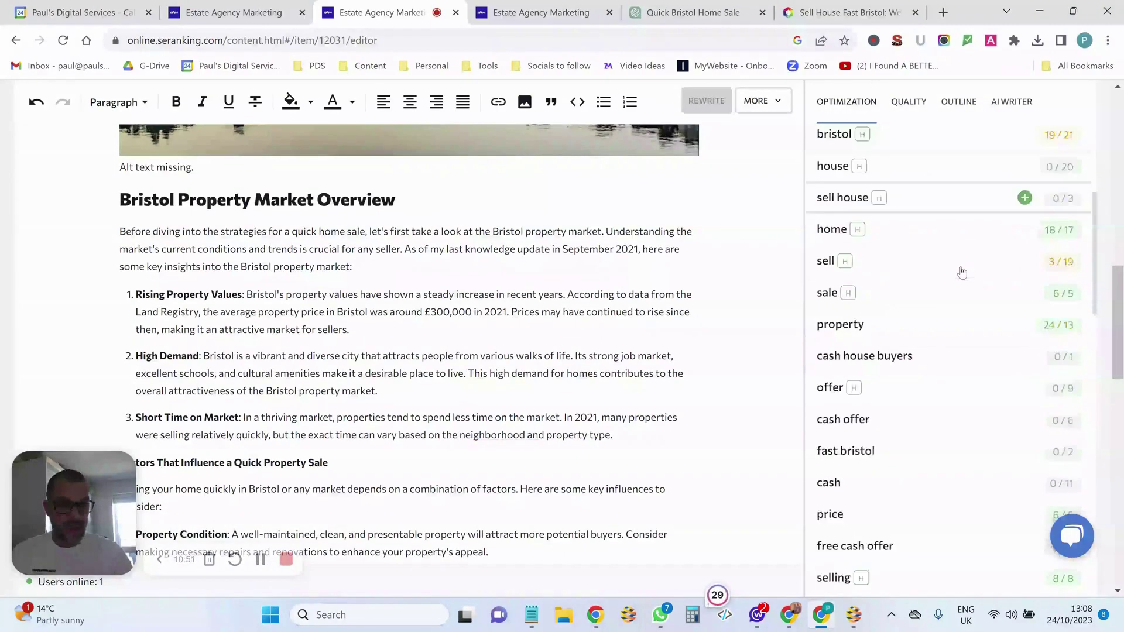
Read through the article from the title and image to the selling tips to review its layout and sections
{"action": "scroll", "coordinate": [373, 416], "scroll_direction": "down", "scroll_amount": 7}
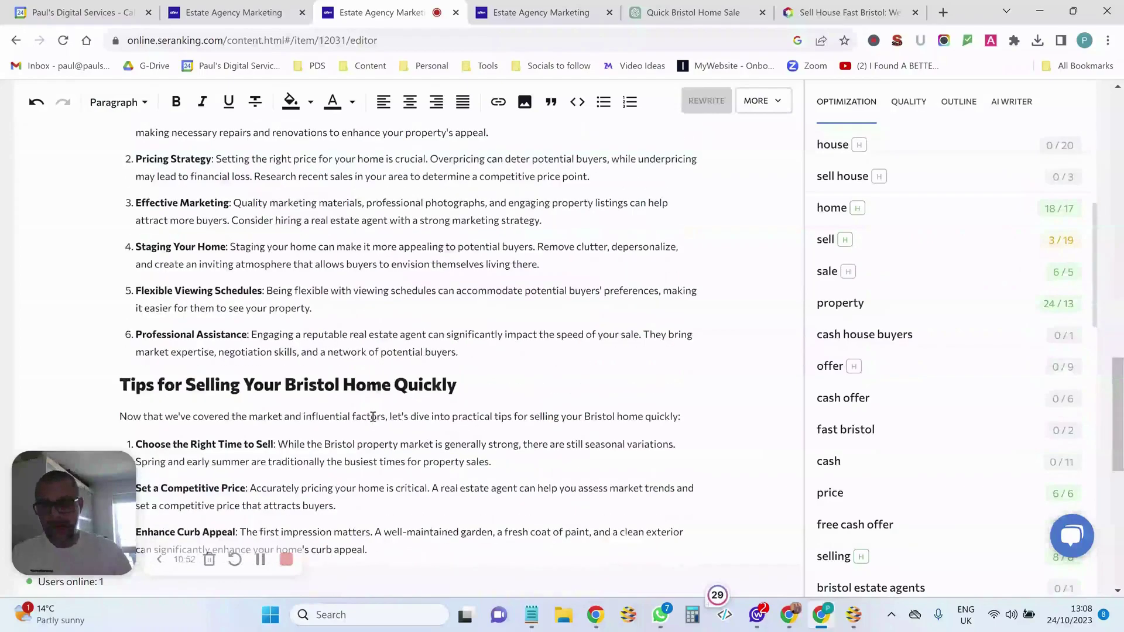
{"action": "scroll", "coordinate": [373, 416], "scroll_direction": "down", "scroll_amount": 3}
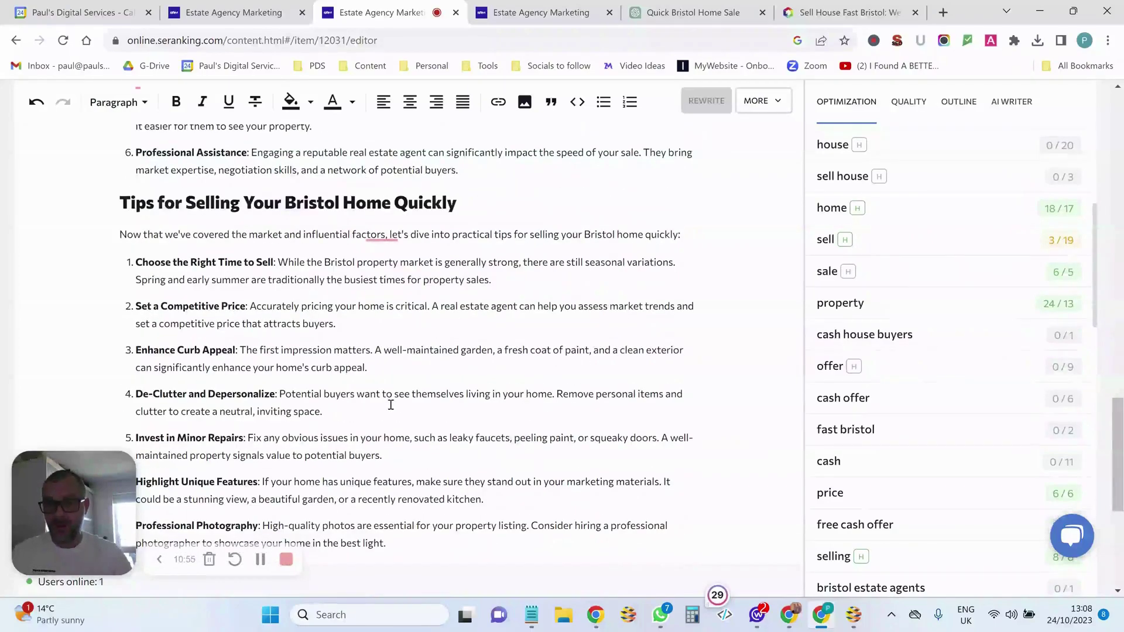
{"action": "scroll", "coordinate": [390, 405], "scroll_direction": "down", "scroll_amount": 2}
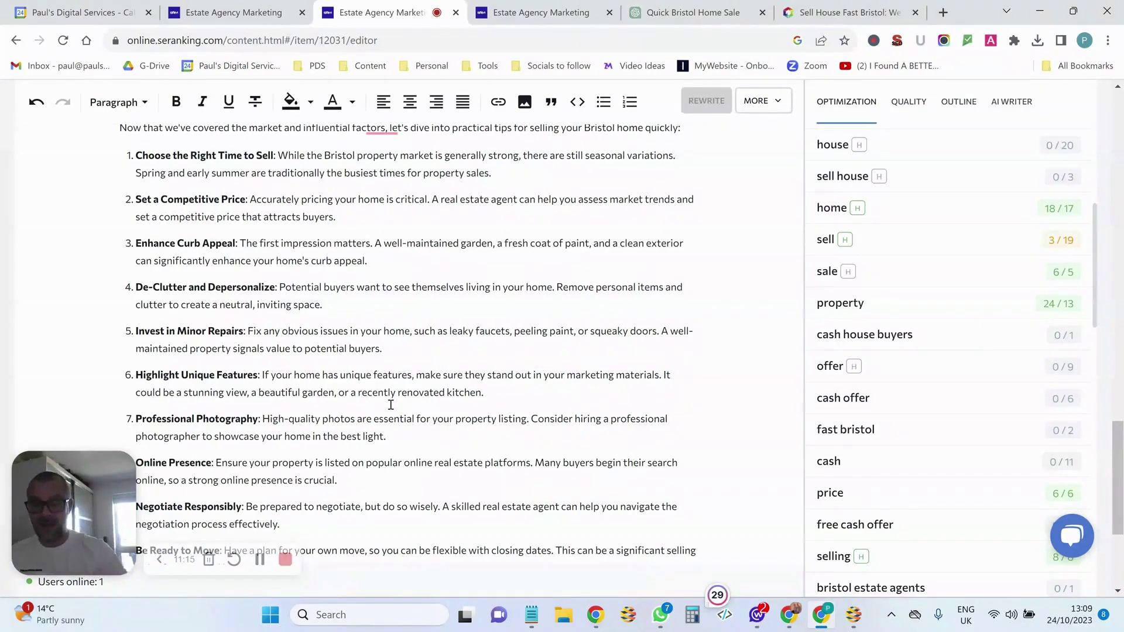
{"action": "scroll", "coordinate": [391, 405], "scroll_direction": "up", "scroll_amount": 15}
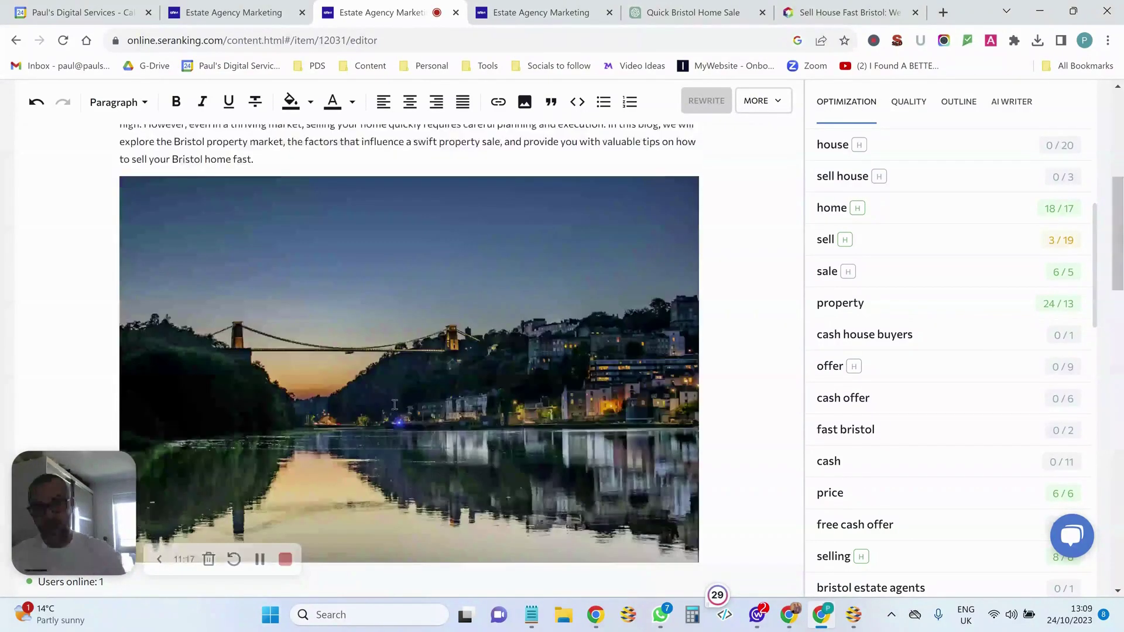
{"action": "mouse_move", "coordinate": [395, 407]}
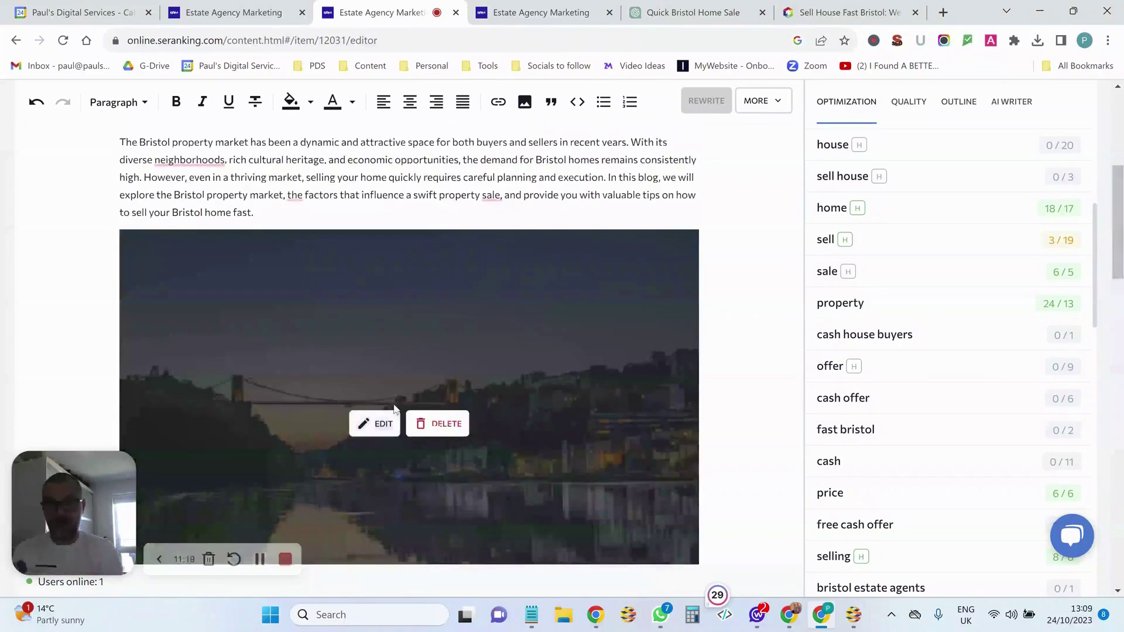
{"action": "scroll", "coordinate": [395, 409], "scroll_direction": "up", "scroll_amount": 5}
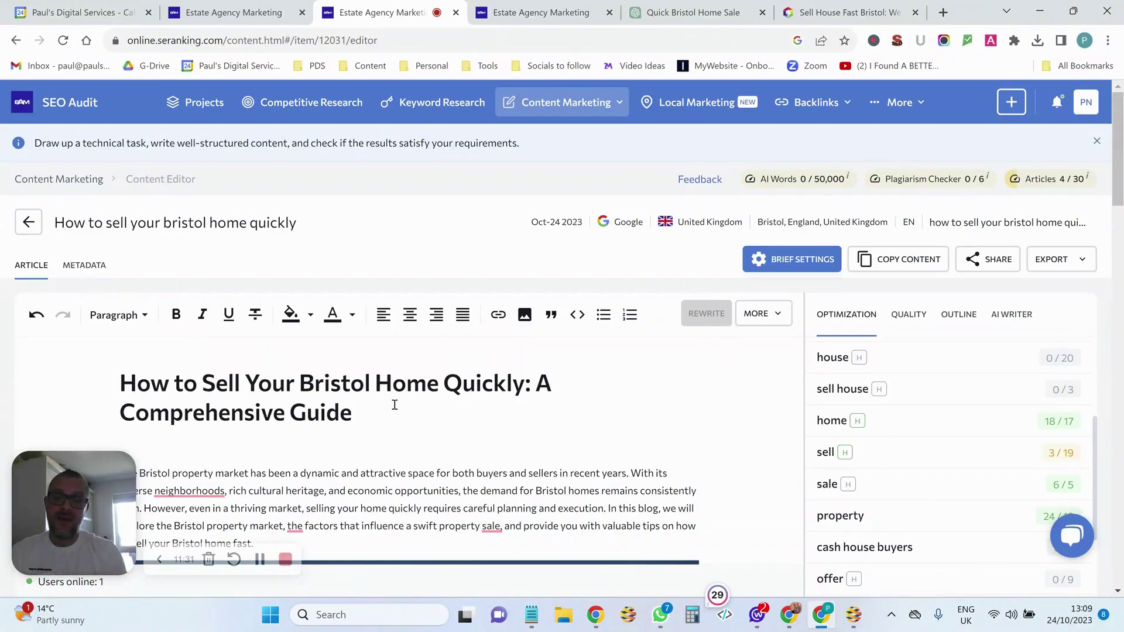
{"action": "scroll", "coordinate": [395, 405], "scroll_direction": "down", "scroll_amount": 2}
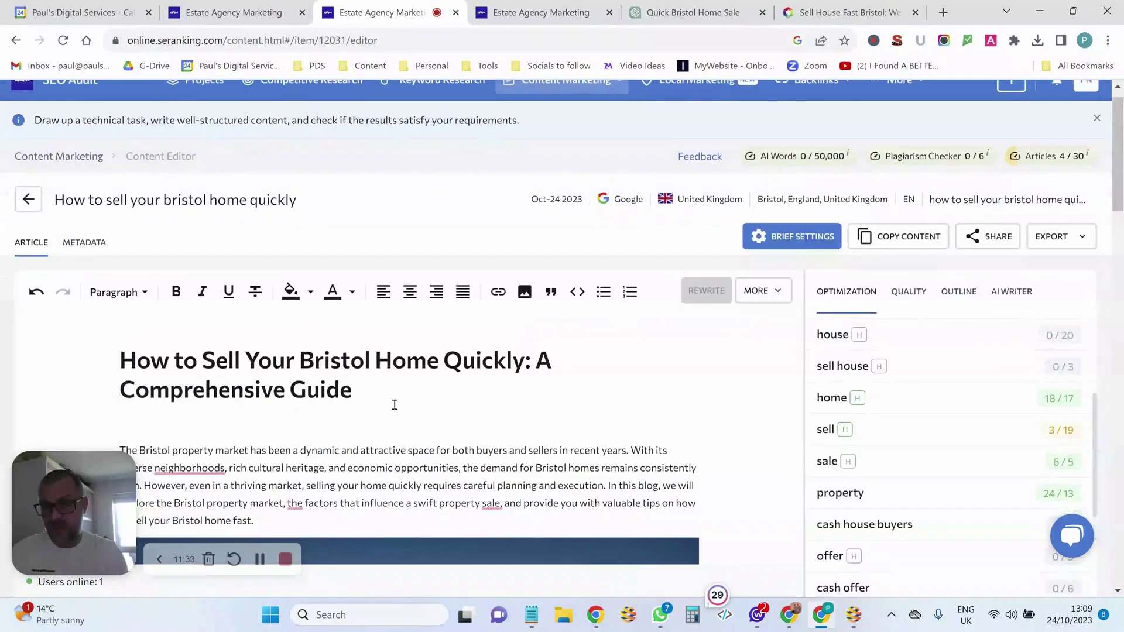
{"action": "scroll", "coordinate": [395, 405], "scroll_direction": "down", "scroll_amount": 4}
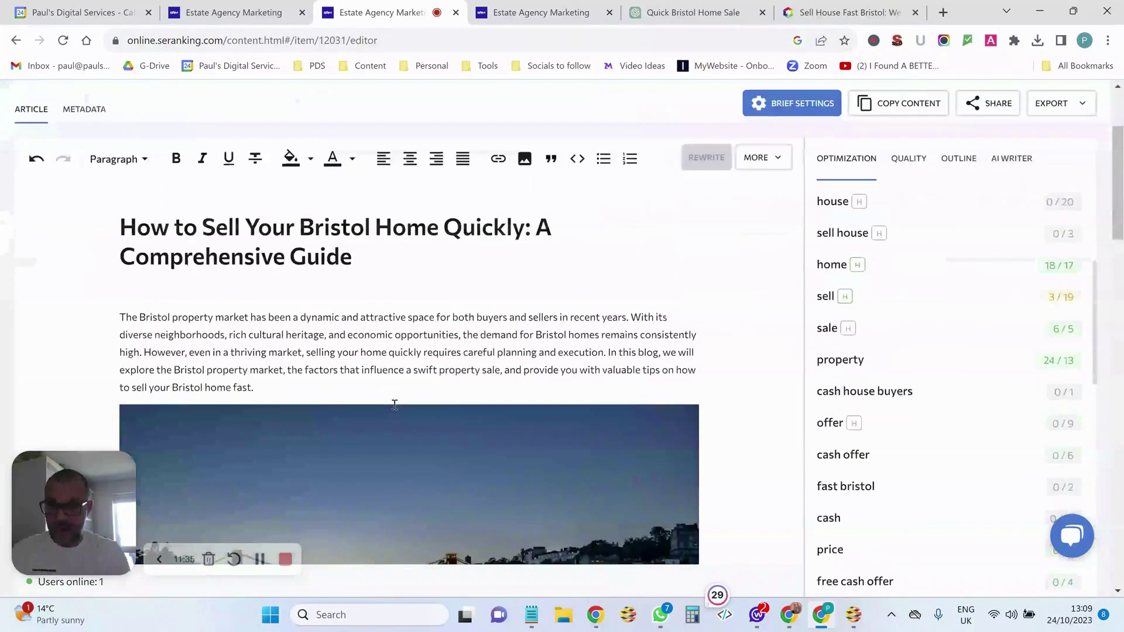
{"action": "scroll", "coordinate": [395, 405], "scroll_direction": "down", "scroll_amount": 2}
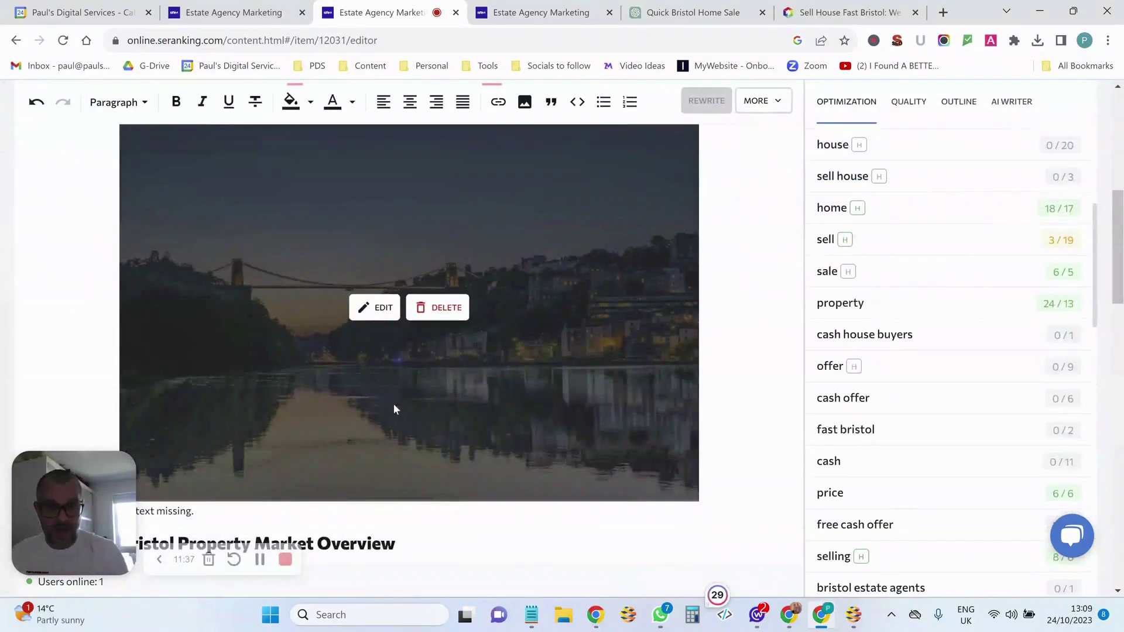
{"action": "scroll", "coordinate": [395, 410], "scroll_direction": "down", "scroll_amount": 1}
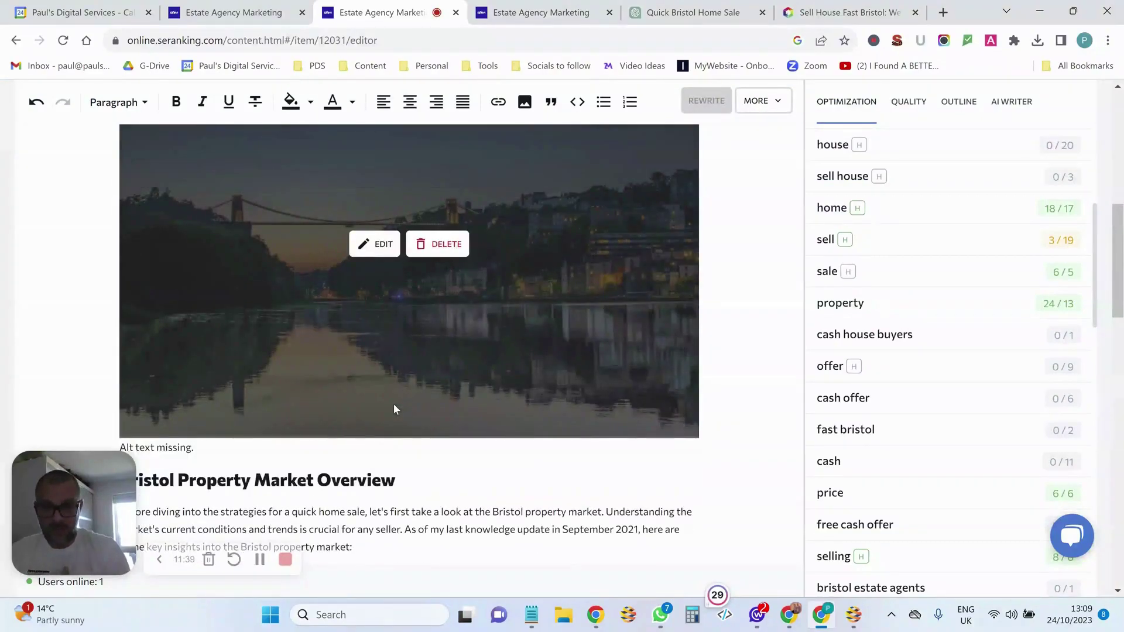
{"action": "scroll", "coordinate": [394, 409], "scroll_direction": "down", "scroll_amount": 3}
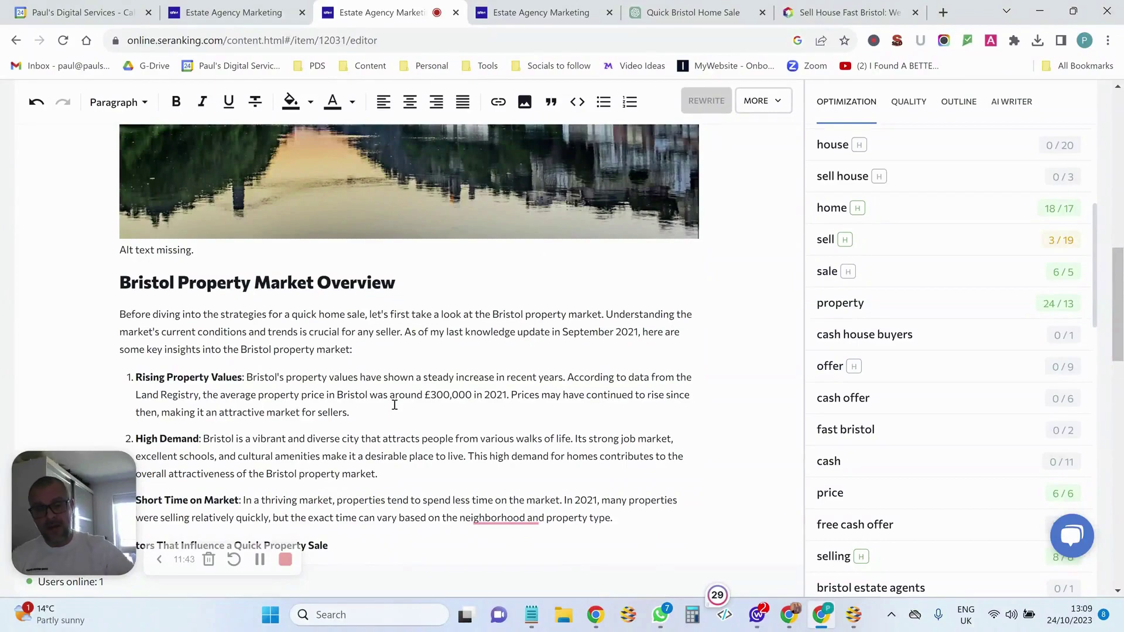
{"action": "scroll", "coordinate": [395, 404], "scroll_direction": "up", "scroll_amount": 7}
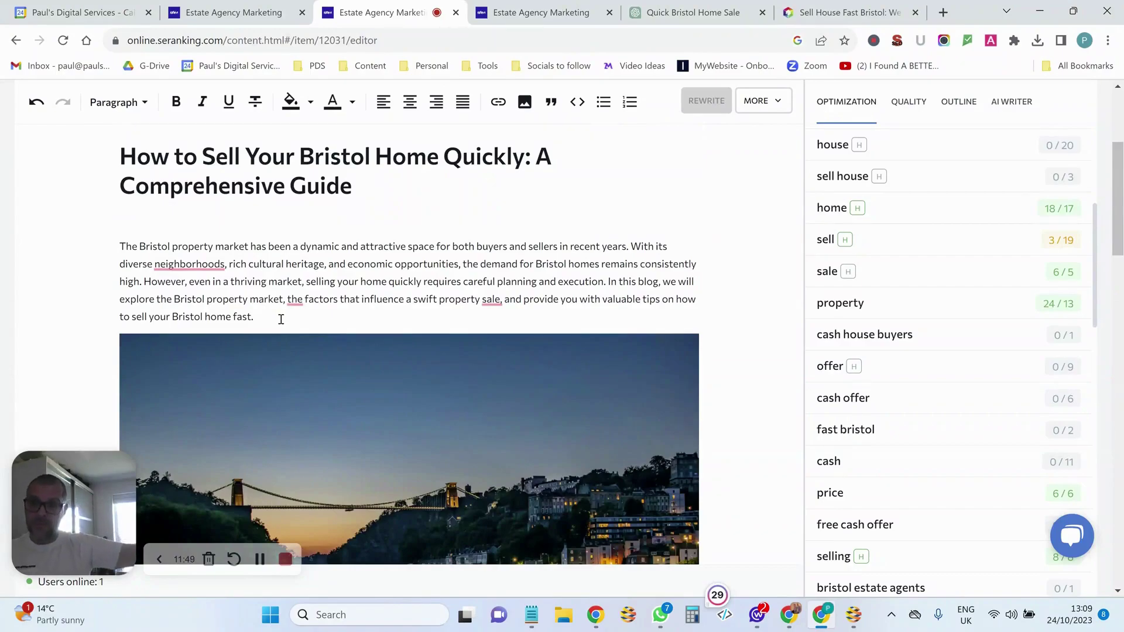
{"action": "scroll", "coordinate": [281, 319], "scroll_direction": "down", "scroll_amount": 10}
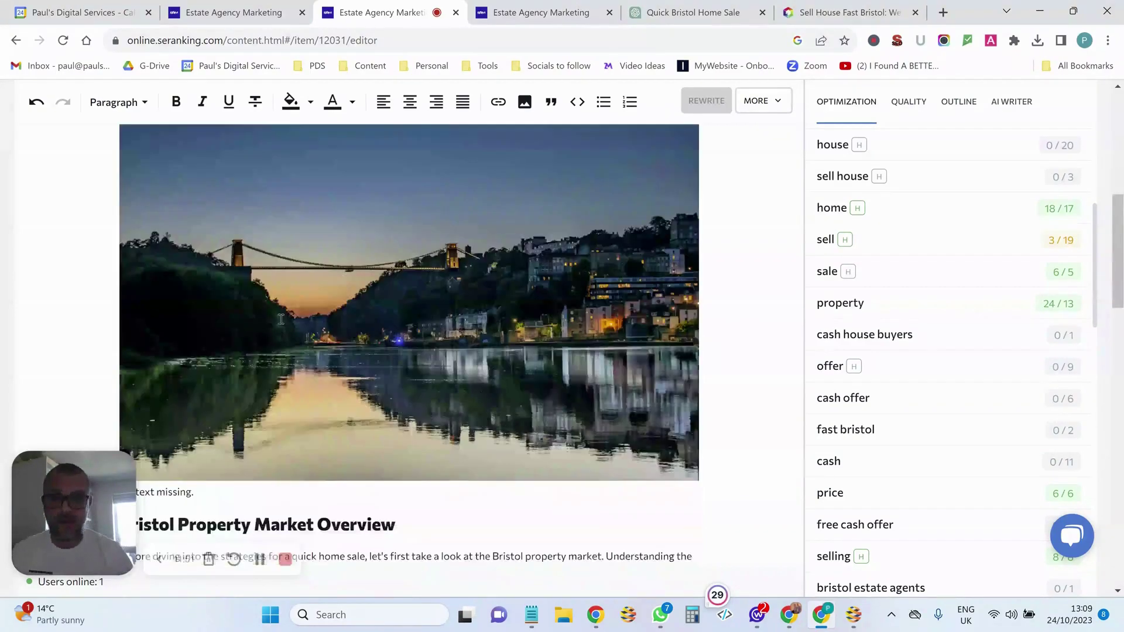
{"action": "scroll", "coordinate": [281, 319], "scroll_direction": "down", "scroll_amount": 9}
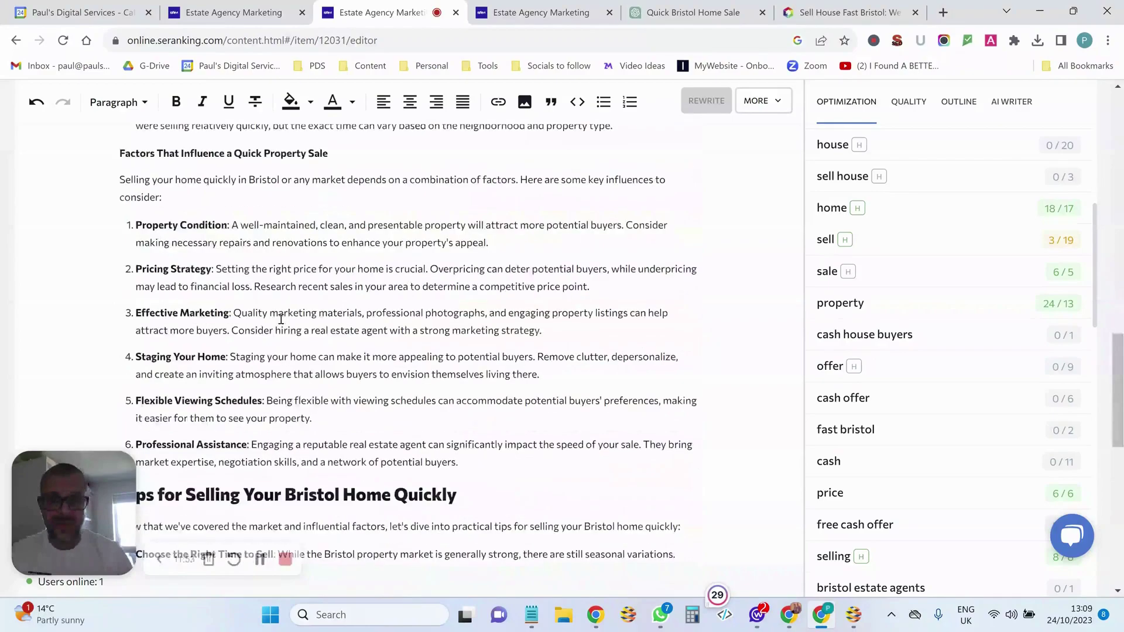
{"action": "scroll", "coordinate": [281, 319], "scroll_direction": "down", "scroll_amount": 4}
{"action": "scroll", "coordinate": [281, 320], "scroll_direction": "up", "scroll_amount": 8}
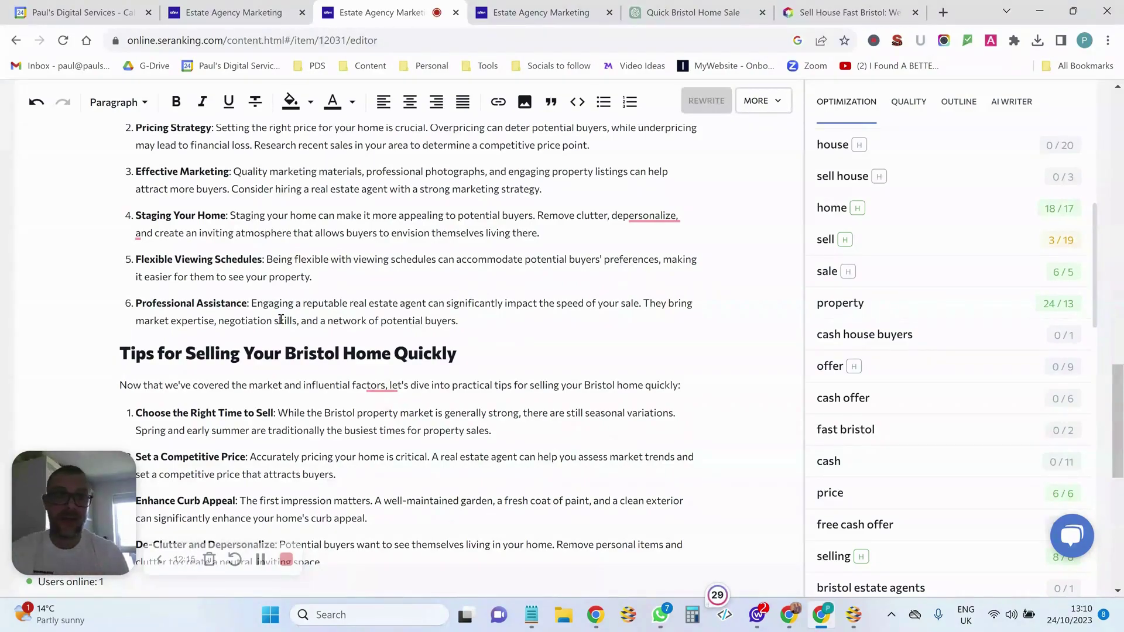
Open the EAM - Home article and examine its content score against the competitors, its suggested terms and its opening sections
{"action": "left_click", "coordinate": [535, 7]}
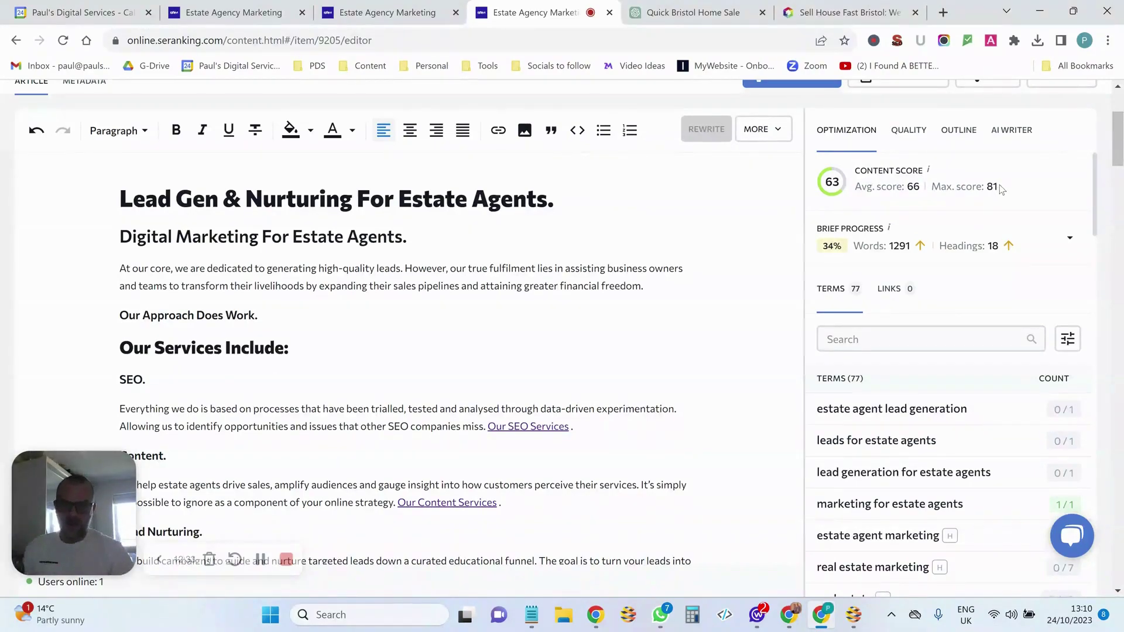
{"action": "scroll", "coordinate": [1054, 421], "scroll_direction": "down", "scroll_amount": 1}
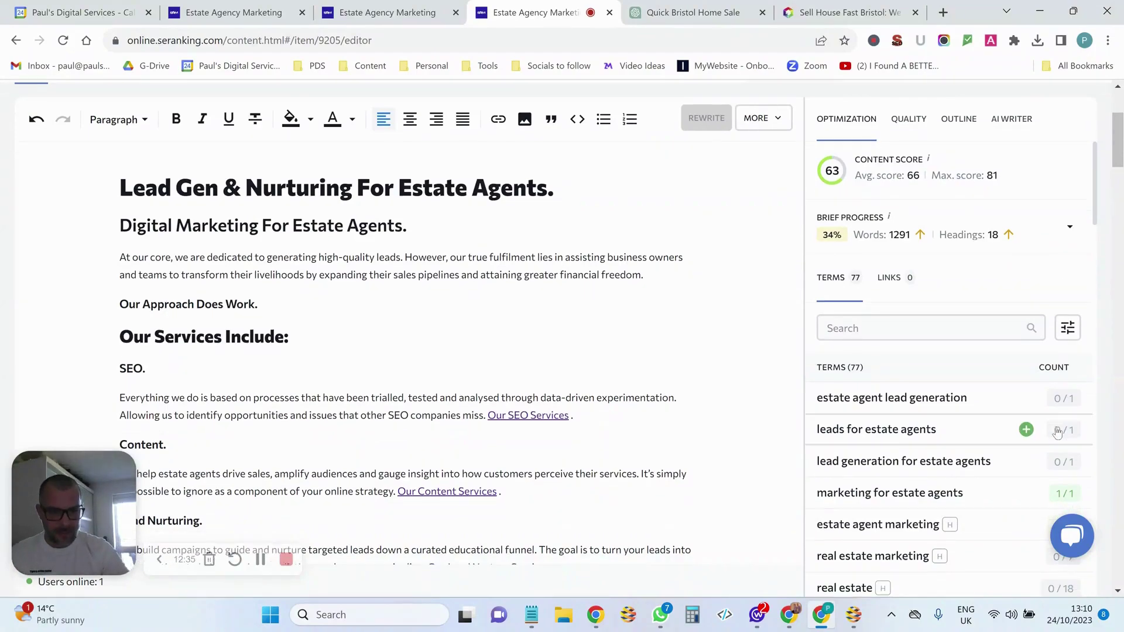
{"action": "scroll", "coordinate": [1058, 432], "scroll_direction": "down", "scroll_amount": 3}
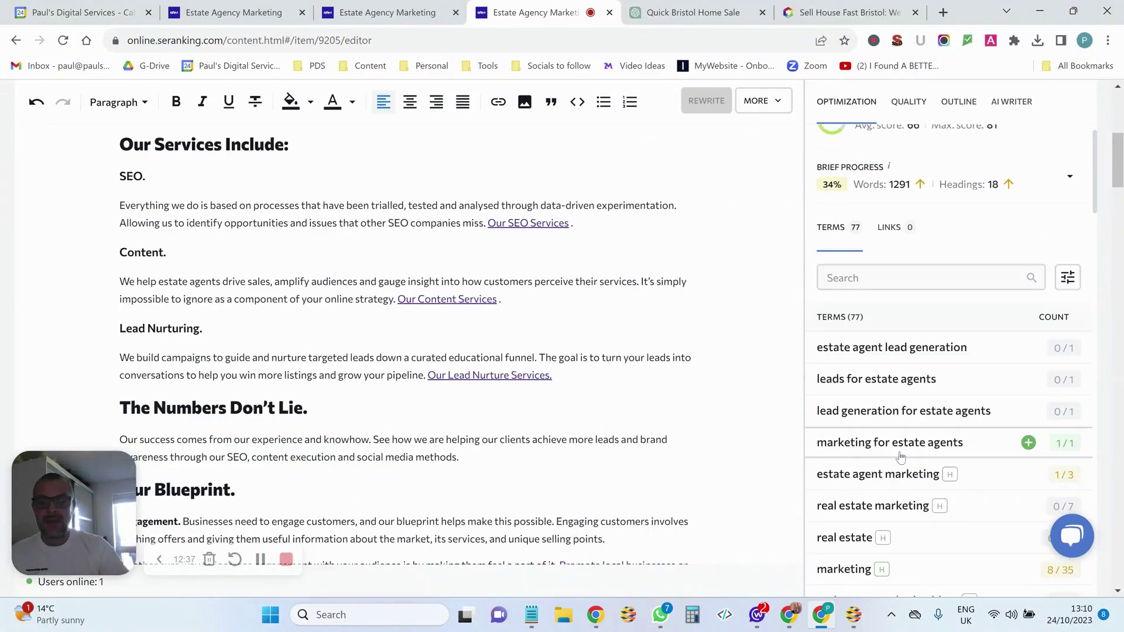
{"action": "scroll", "coordinate": [356, 432], "scroll_direction": "up", "scroll_amount": 6}
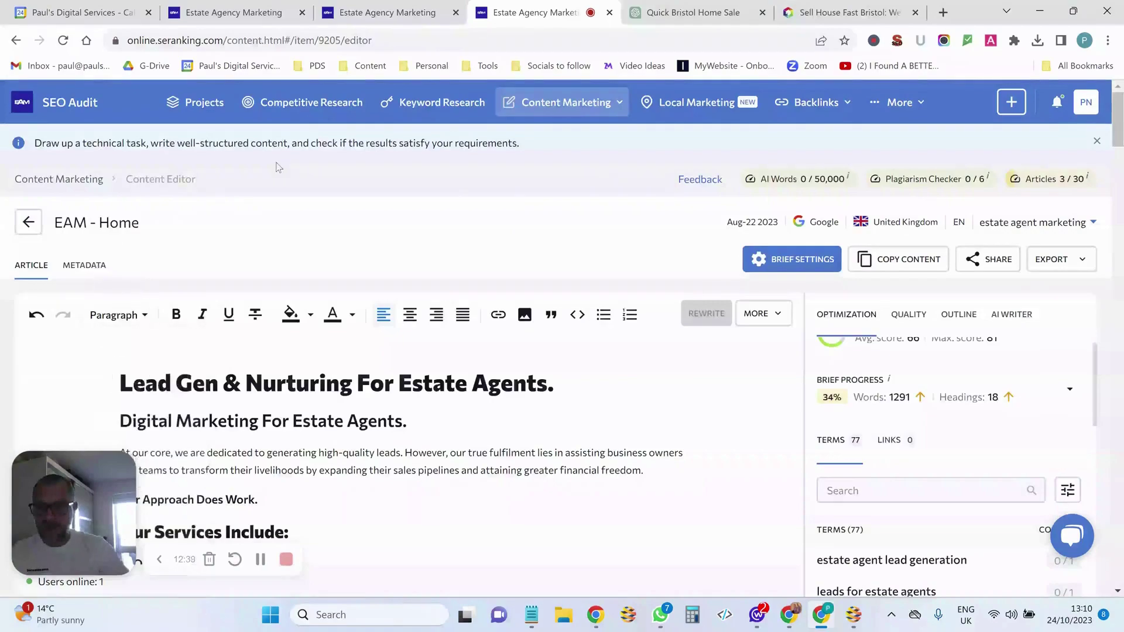
{"action": "scroll", "coordinate": [406, 219], "scroll_direction": "down", "scroll_amount": 2}
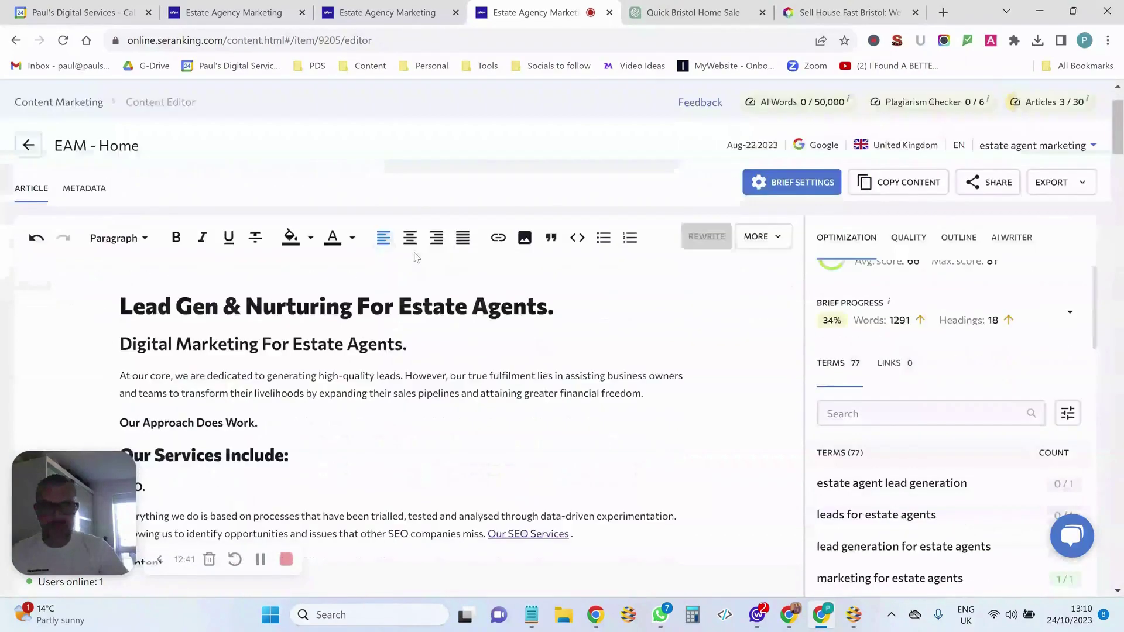
{"action": "scroll", "coordinate": [414, 253], "scroll_direction": "down", "scroll_amount": 2}
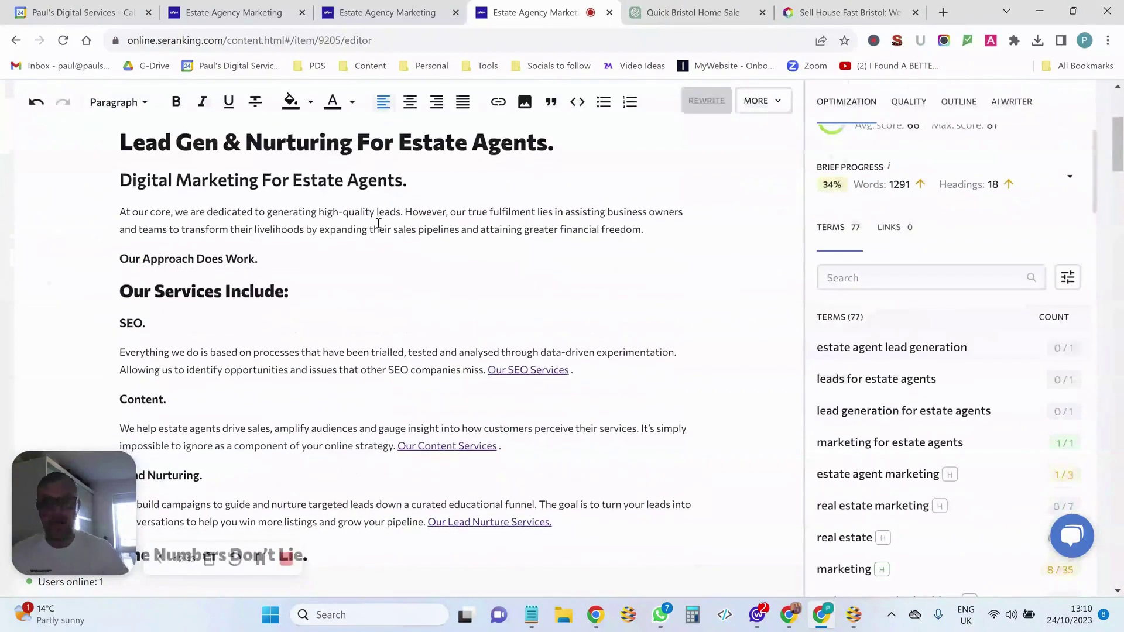
{"action": "scroll", "coordinate": [382, 223], "scroll_direction": "down", "scroll_amount": 1}
{"action": "scroll", "coordinate": [942, 287], "scroll_direction": "up", "scroll_amount": 1}
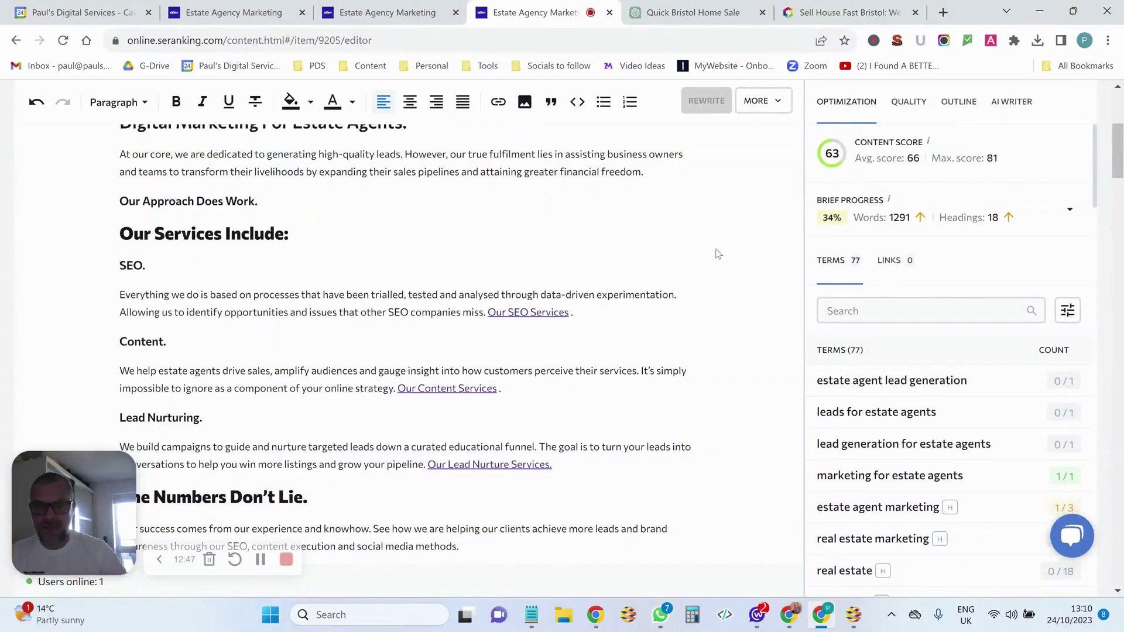
{"action": "scroll", "coordinate": [675, 341], "scroll_direction": "down", "scroll_amount": 1}
{"action": "scroll", "coordinate": [639, 314], "scroll_direction": "up", "scroll_amount": 1}
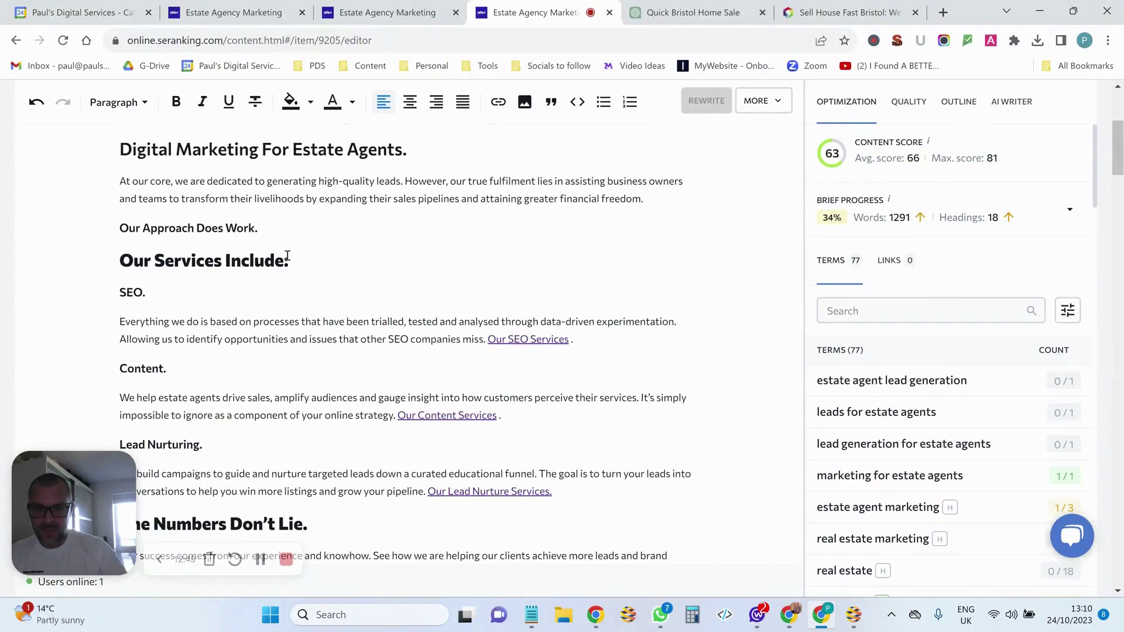
Read through the rest of the EAM - Home article, checking its images, alt texts, testimonials and section headings
{"action": "scroll", "coordinate": [527, 363], "scroll_direction": "down", "scroll_amount": 7}
{"action": "scroll", "coordinate": [444, 388], "scroll_direction": "down", "scroll_amount": 10}
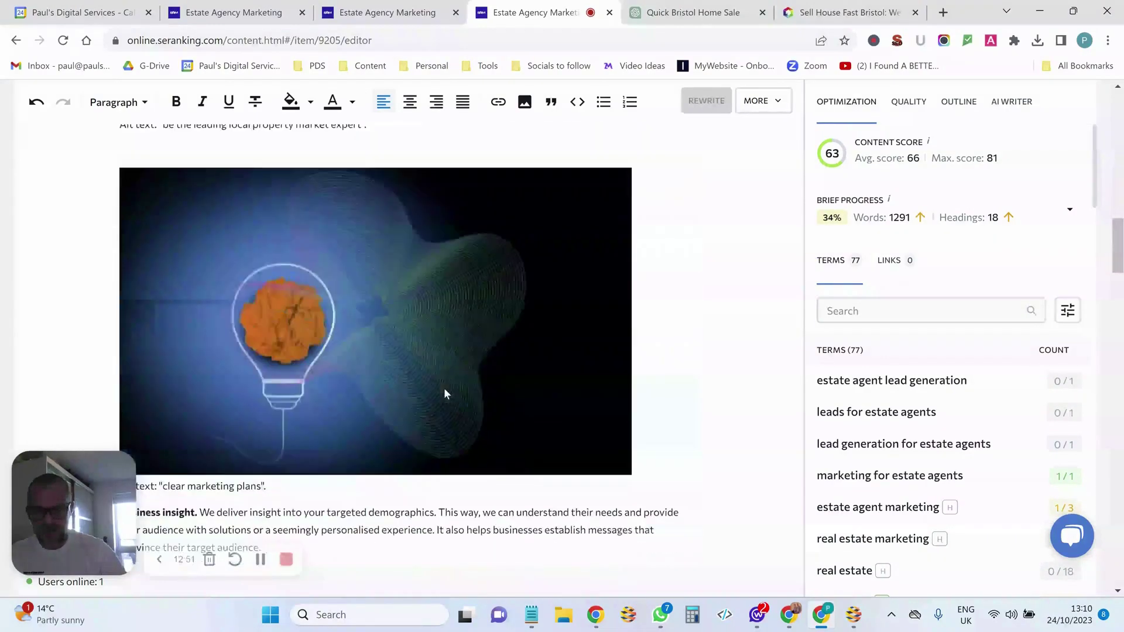
{"action": "scroll", "coordinate": [342, 334], "scroll_direction": "down", "scroll_amount": 11}
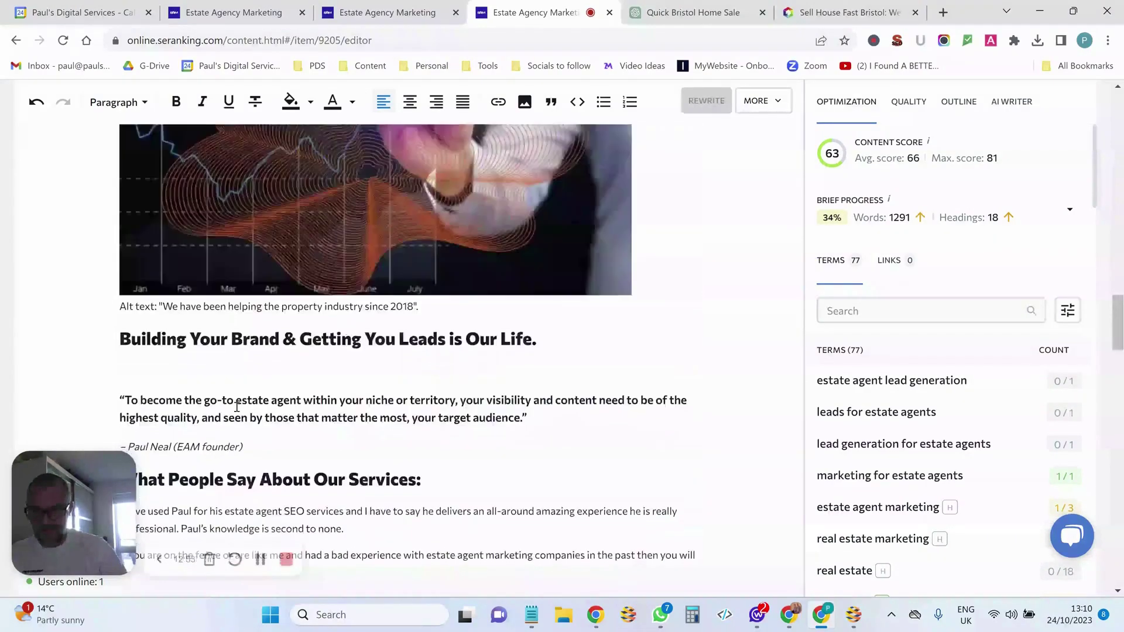
{"action": "scroll", "coordinate": [419, 389], "scroll_direction": "down", "scroll_amount": 7}
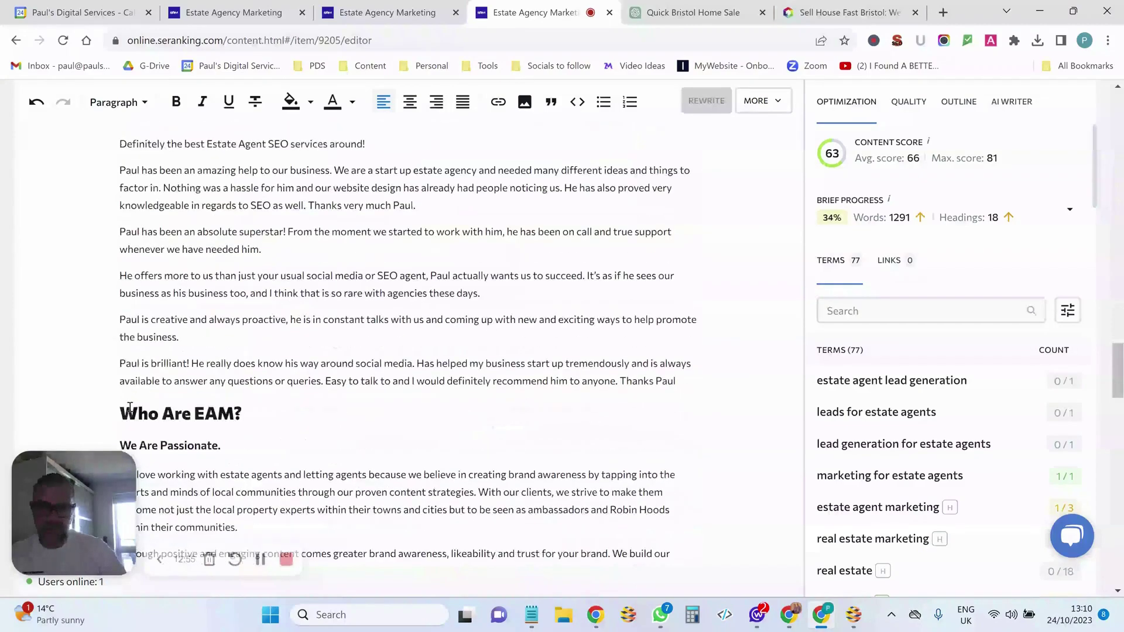
{"action": "scroll", "coordinate": [945, 483], "scroll_direction": "down", "scroll_amount": 3}
Review the suggested term counts for the EAM - Home article, then return to the article's beginning
{"action": "scroll", "coordinate": [945, 483], "scroll_direction": "down", "scroll_amount": 5}
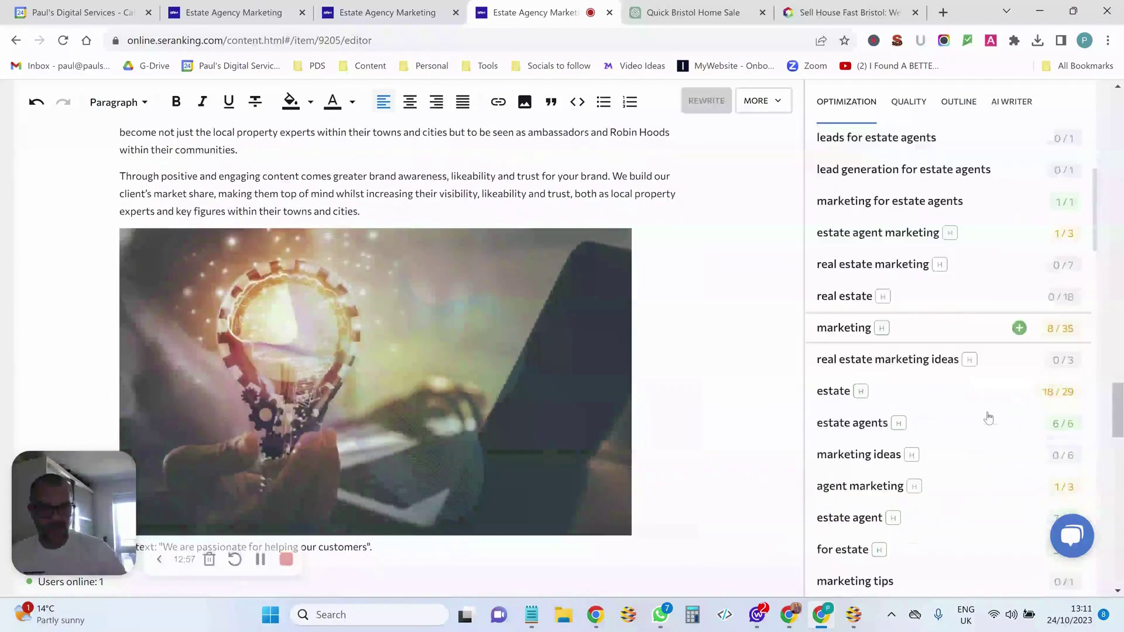
{"action": "scroll", "coordinate": [945, 432], "scroll_direction": "up", "scroll_amount": 3}
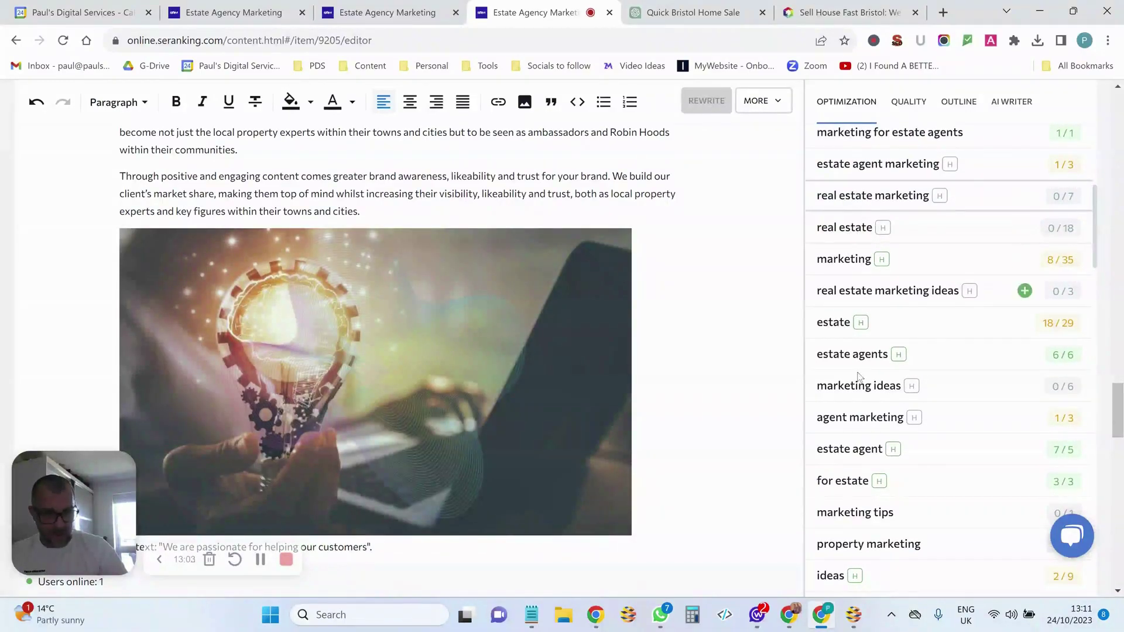
{"action": "scroll", "coordinate": [879, 355], "scroll_direction": "down", "scroll_amount": 3}
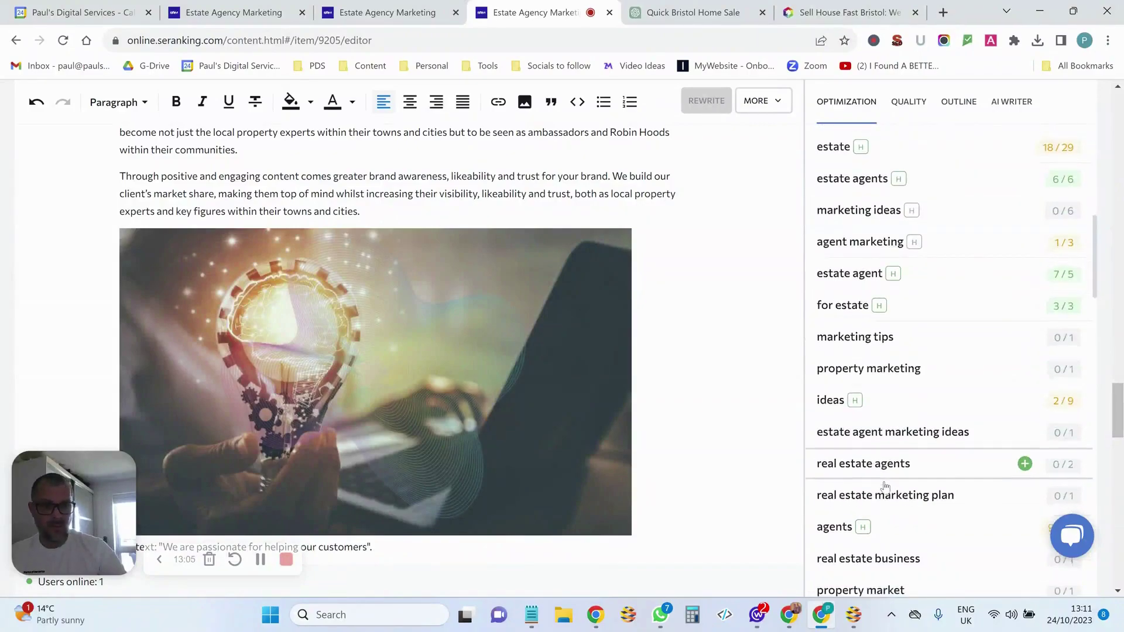
{"action": "scroll", "coordinate": [878, 488], "scroll_direction": "down", "scroll_amount": 3}
{"action": "scroll", "coordinate": [850, 506], "scroll_direction": "down", "scroll_amount": 5}
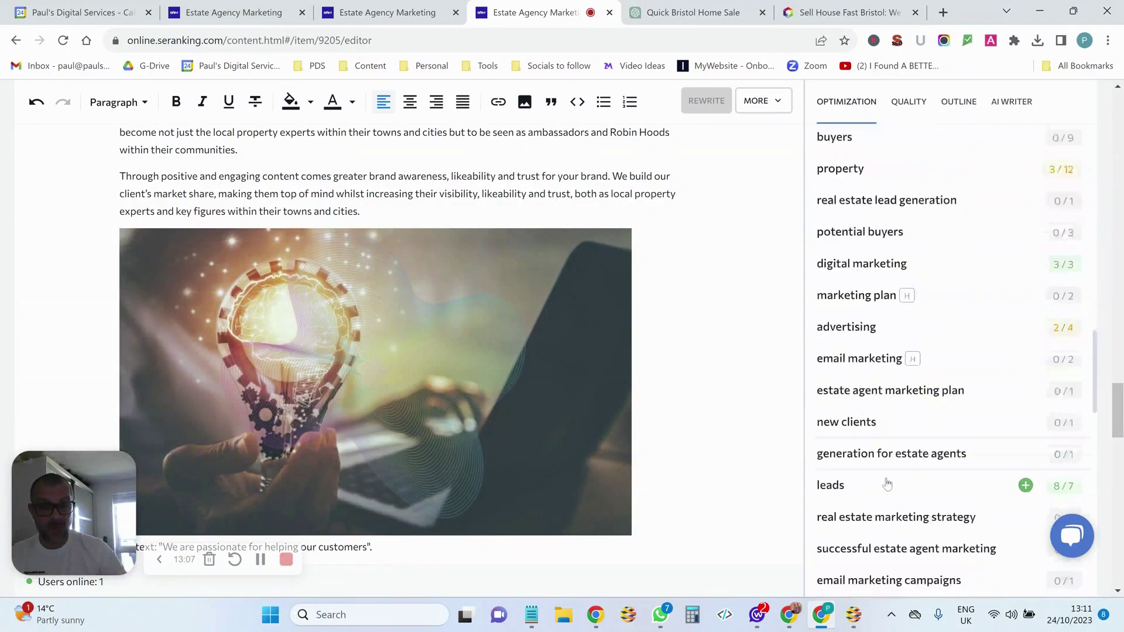
{"action": "scroll", "coordinate": [503, 325], "scroll_direction": "down", "scroll_amount": 6}
{"action": "scroll", "coordinate": [501, 326], "scroll_direction": "up", "scroll_amount": 15}
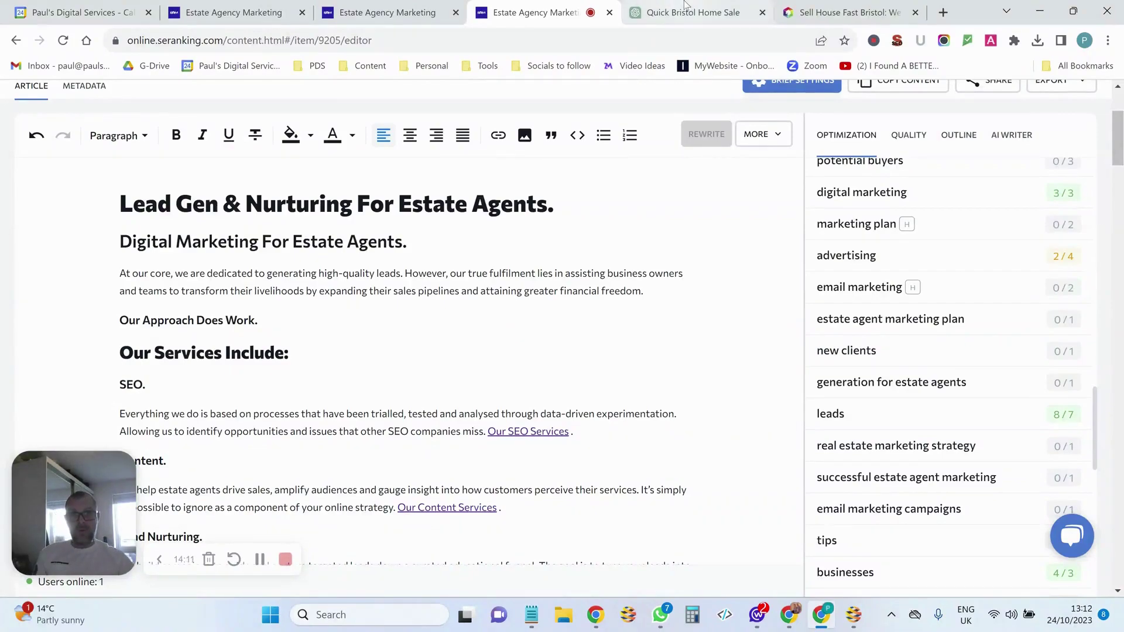
Switch to the Bristol home sale chat in ChatGPT and select the full original blog prompt above the generated article
{"action": "left_click", "coordinate": [680, 10]}
{"action": "scroll", "coordinate": [670, 335], "scroll_direction": "up", "scroll_amount": 5}
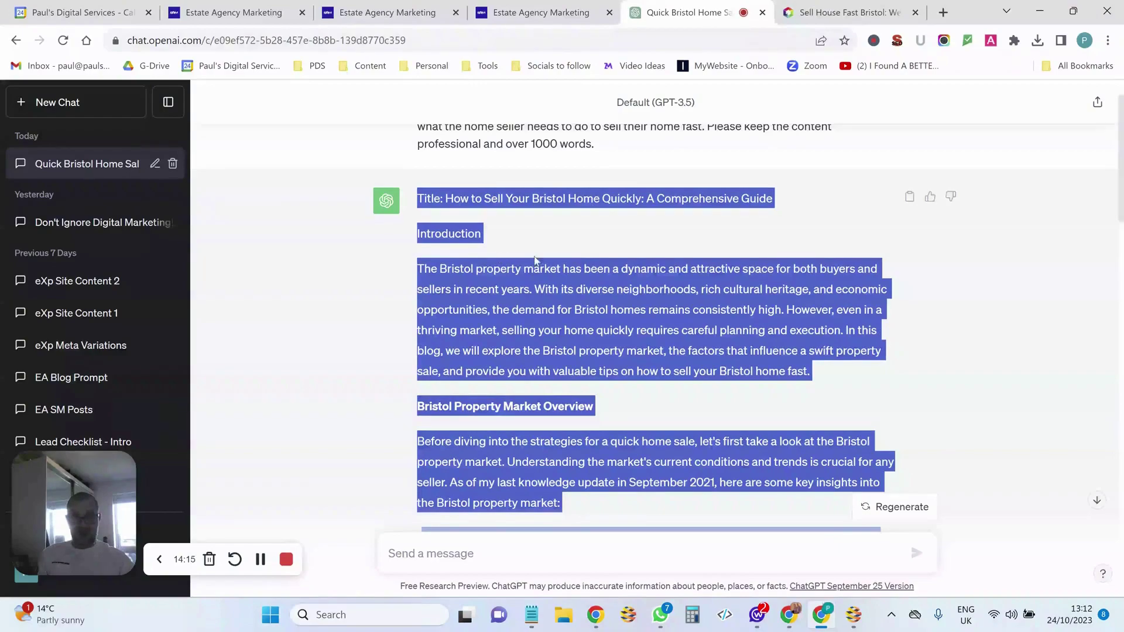
{"action": "scroll", "coordinate": [542, 270], "scroll_direction": "down", "scroll_amount": 3}
{"action": "scroll", "coordinate": [542, 270], "scroll_direction": "up", "scroll_amount": 4}
{"action": "left_click_drag", "start_coordinate": [616, 204], "coordinate": [416, 151]}
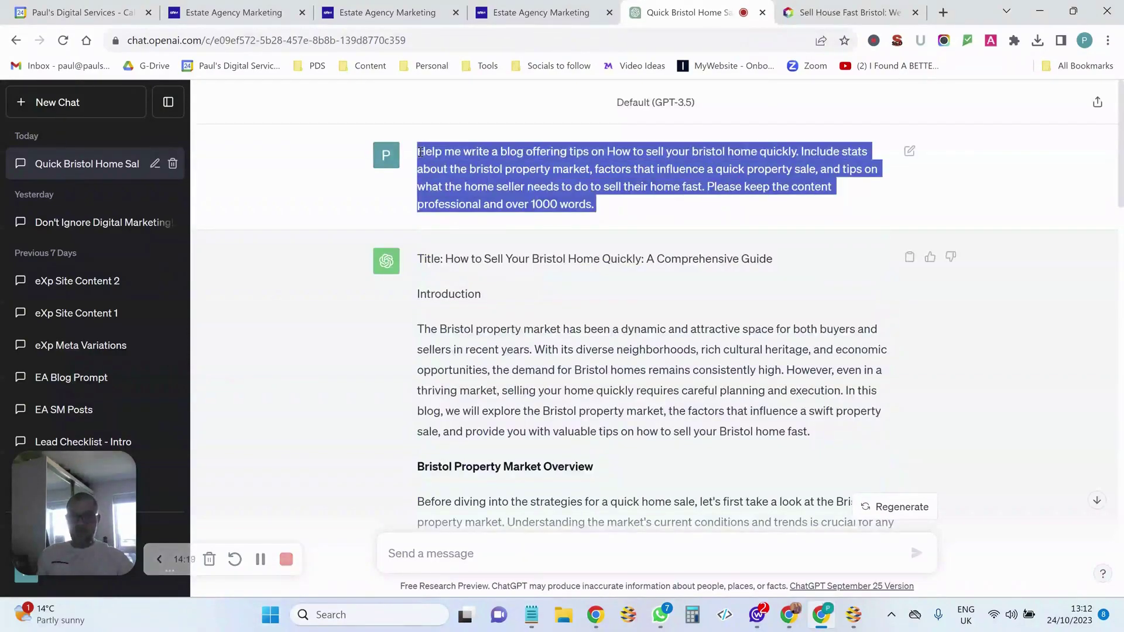